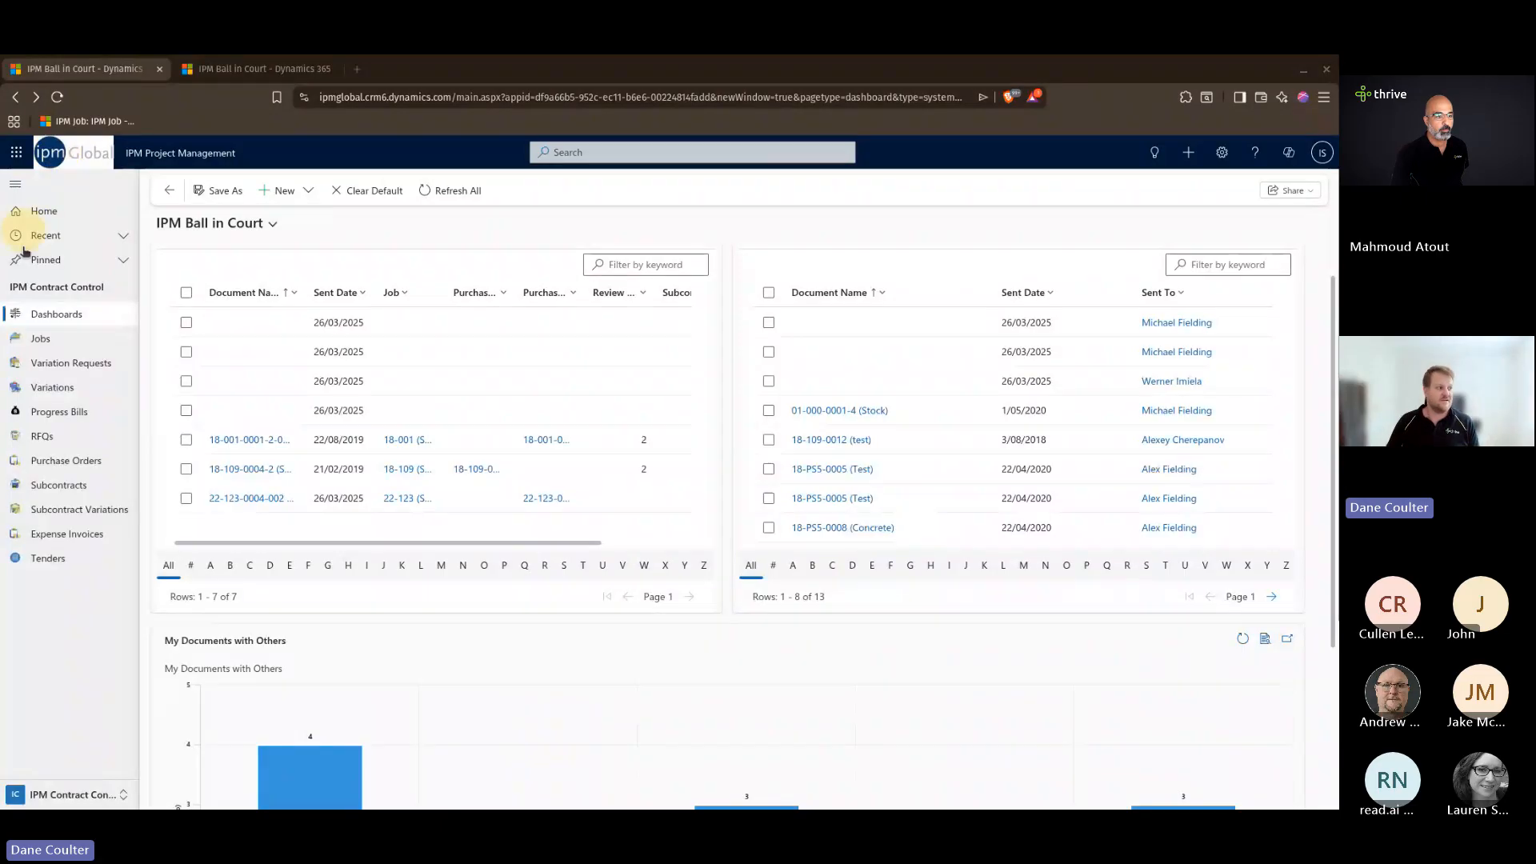
- Look over the dashboard and the available areas, switching to IPM Document Control and back to IPM Contract Control
scroll(161, 252, down, 1)
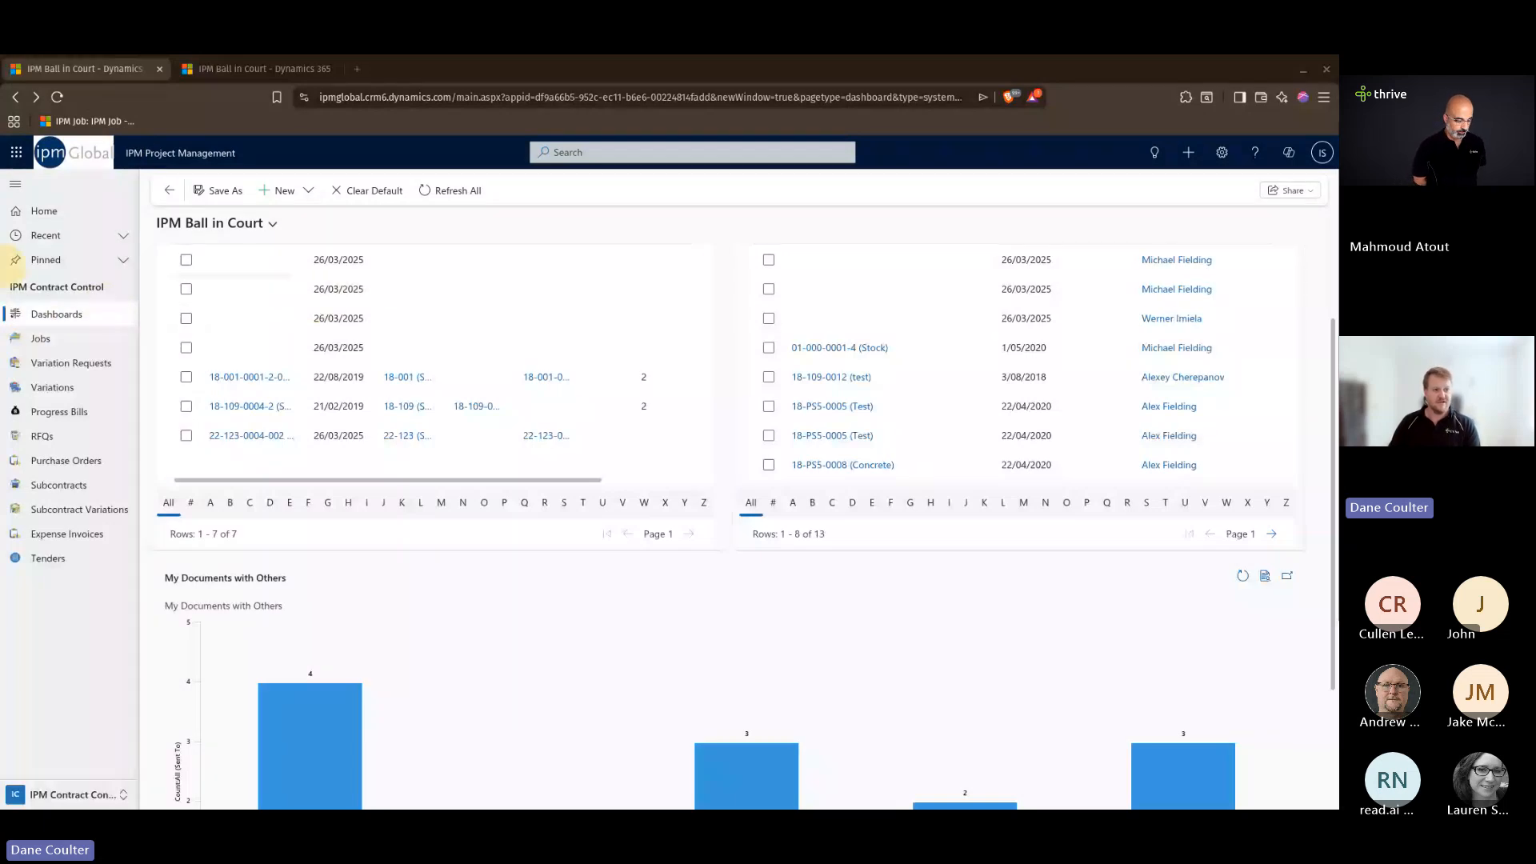
click(68, 795)
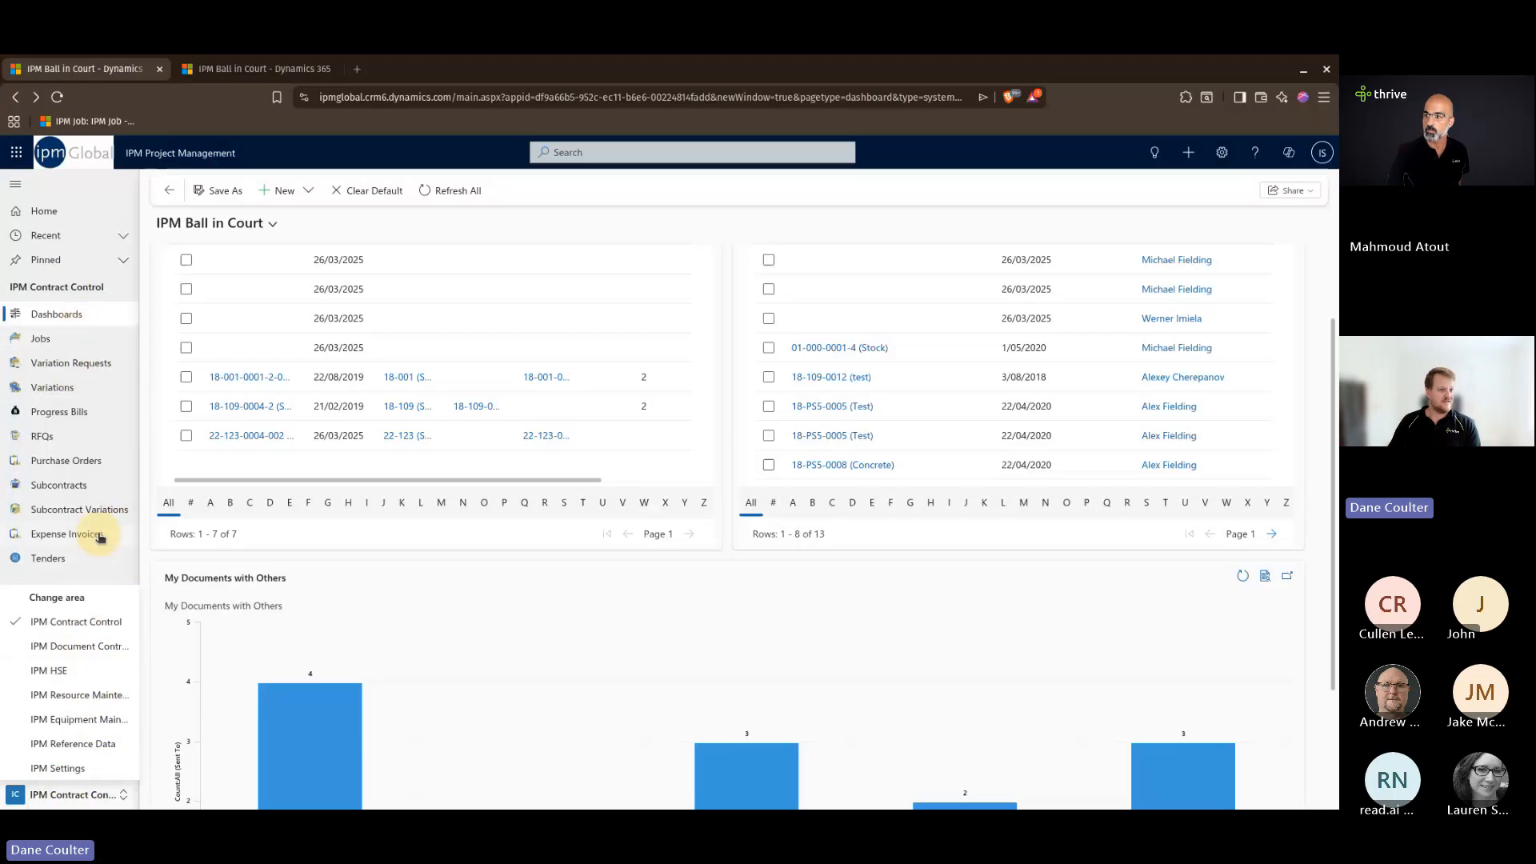
click(86, 797)
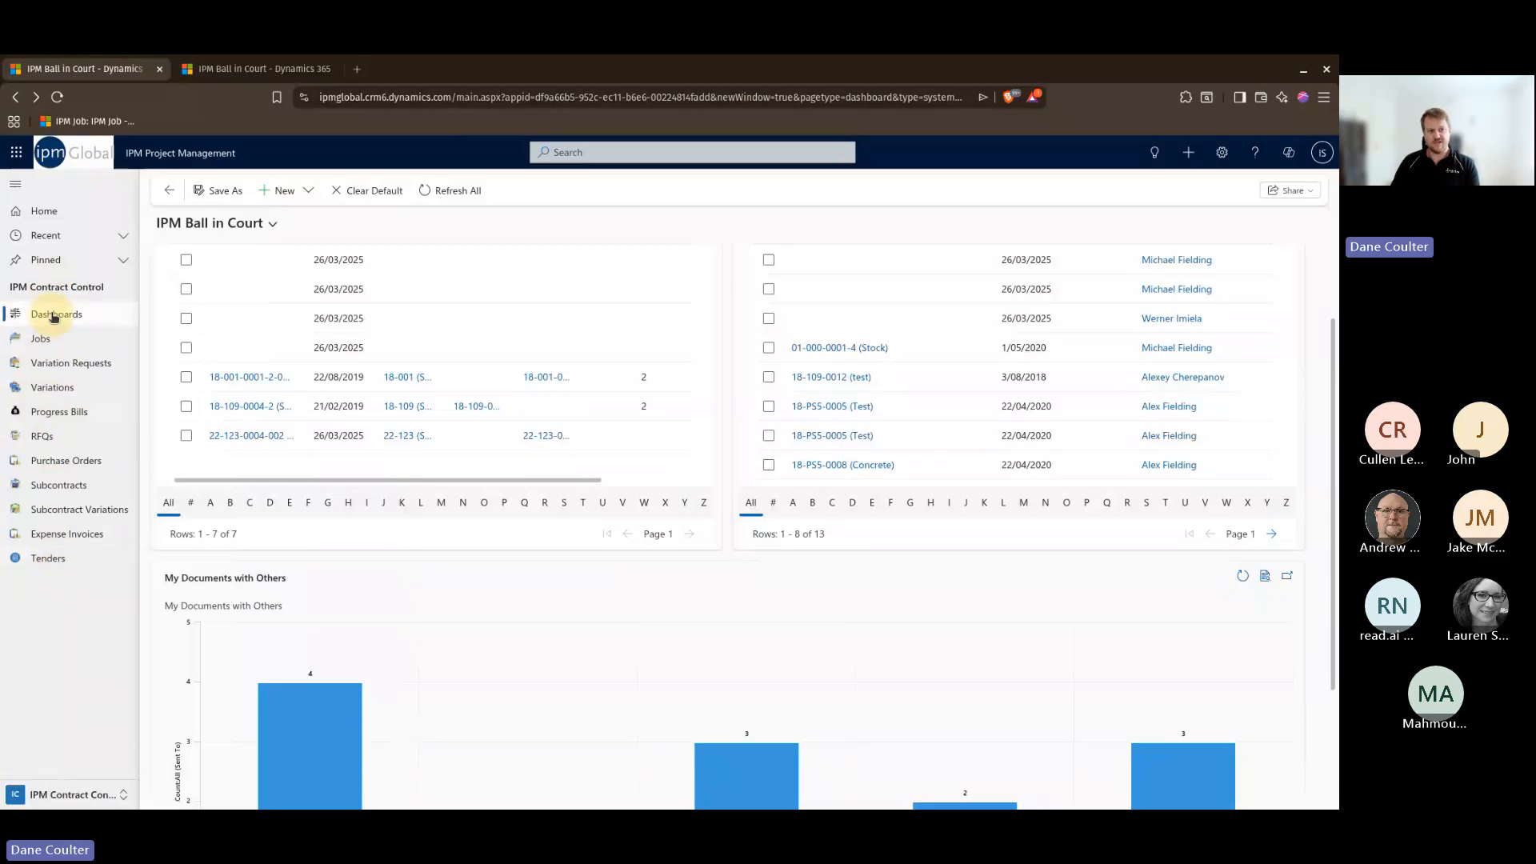
click(76, 794)
click(74, 646)
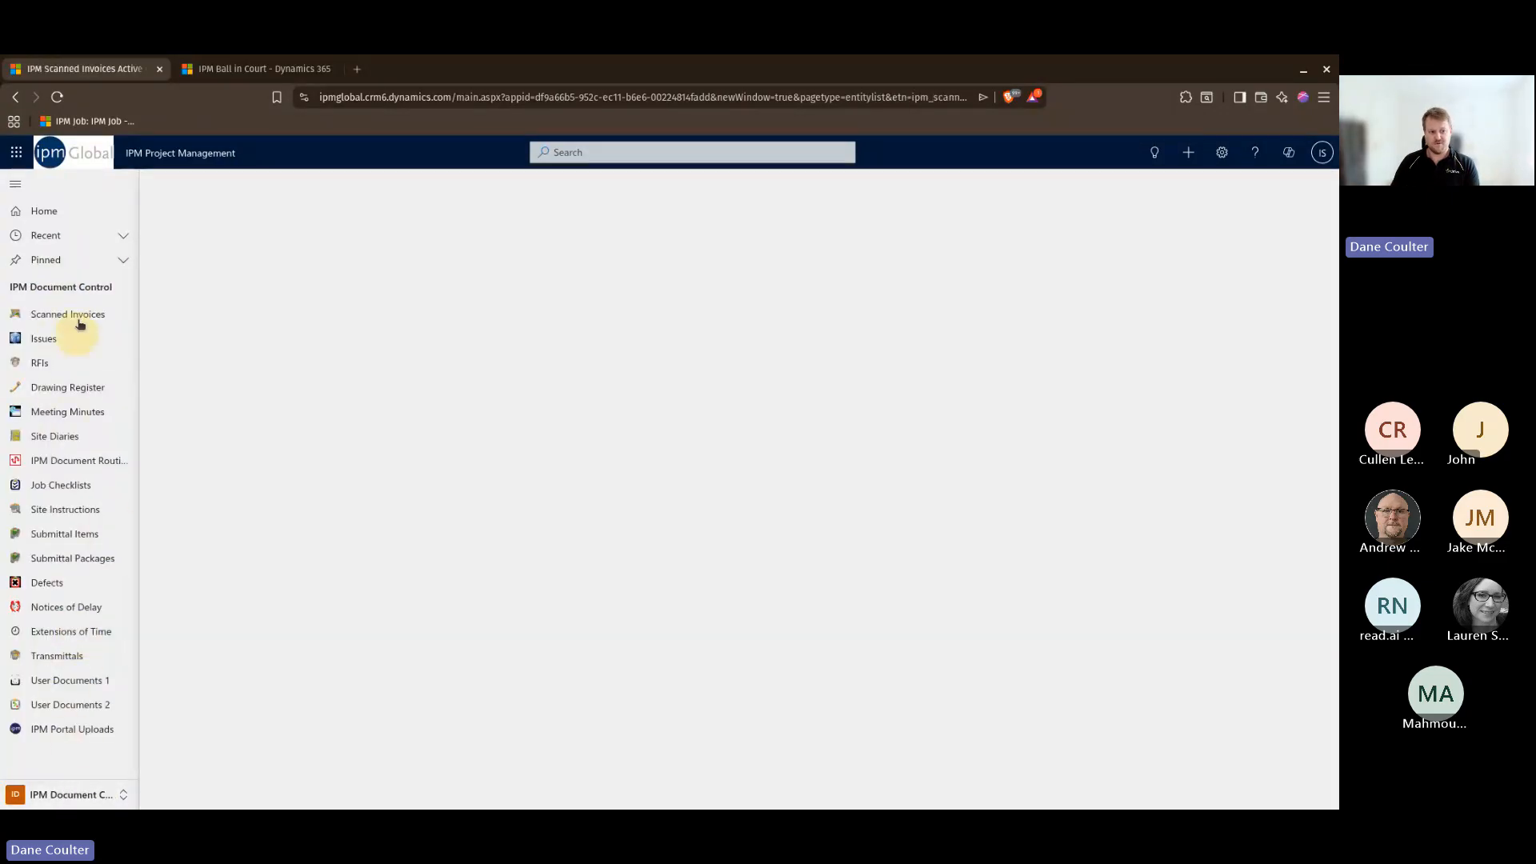
click(89, 794)
click(76, 621)
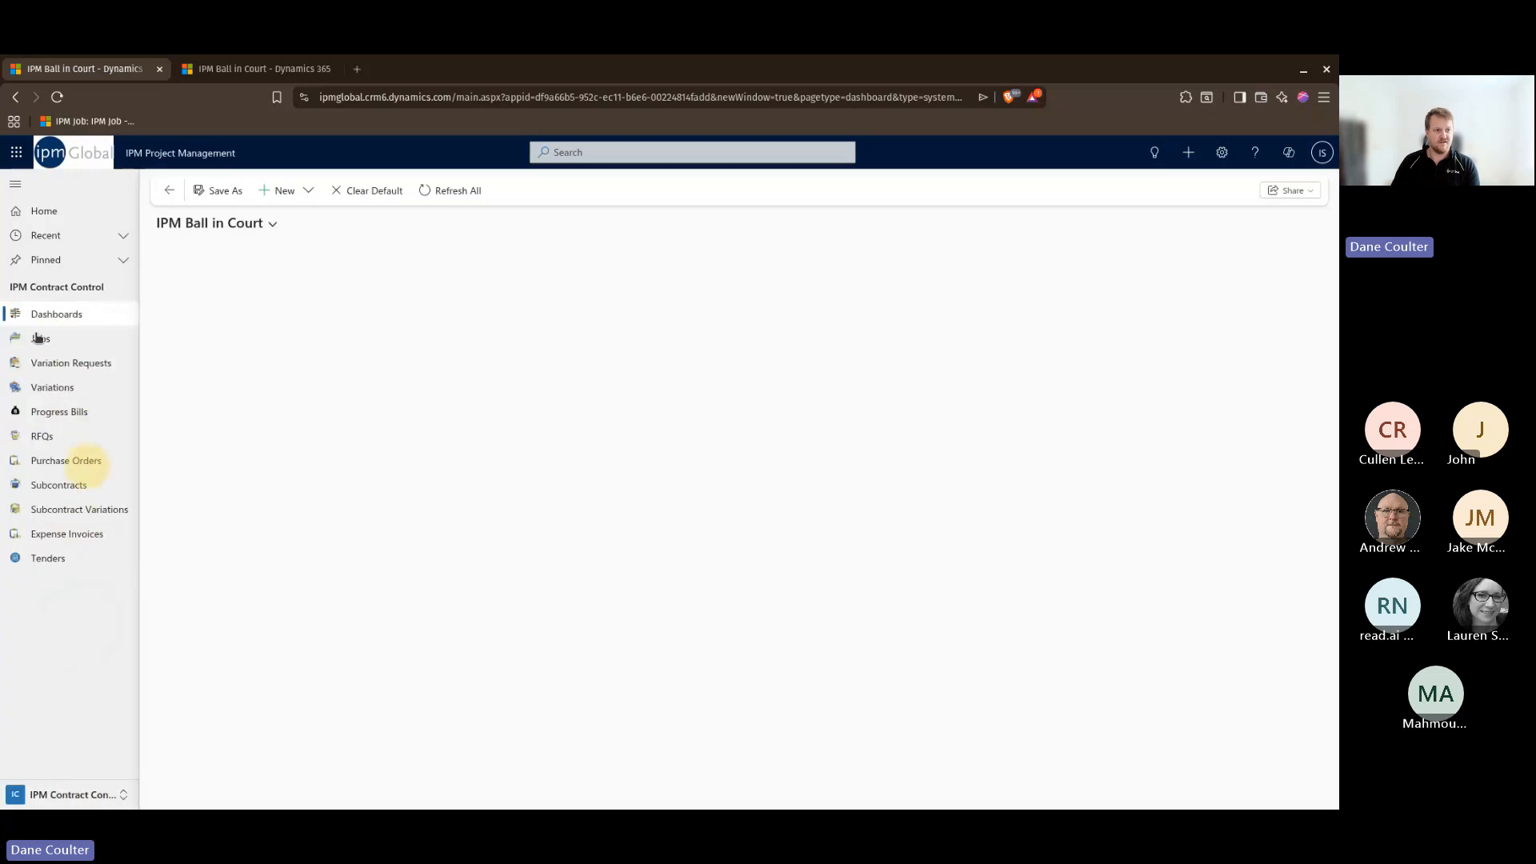
- Return to the home dashboard and review the recent and pinned records
click(48, 212)
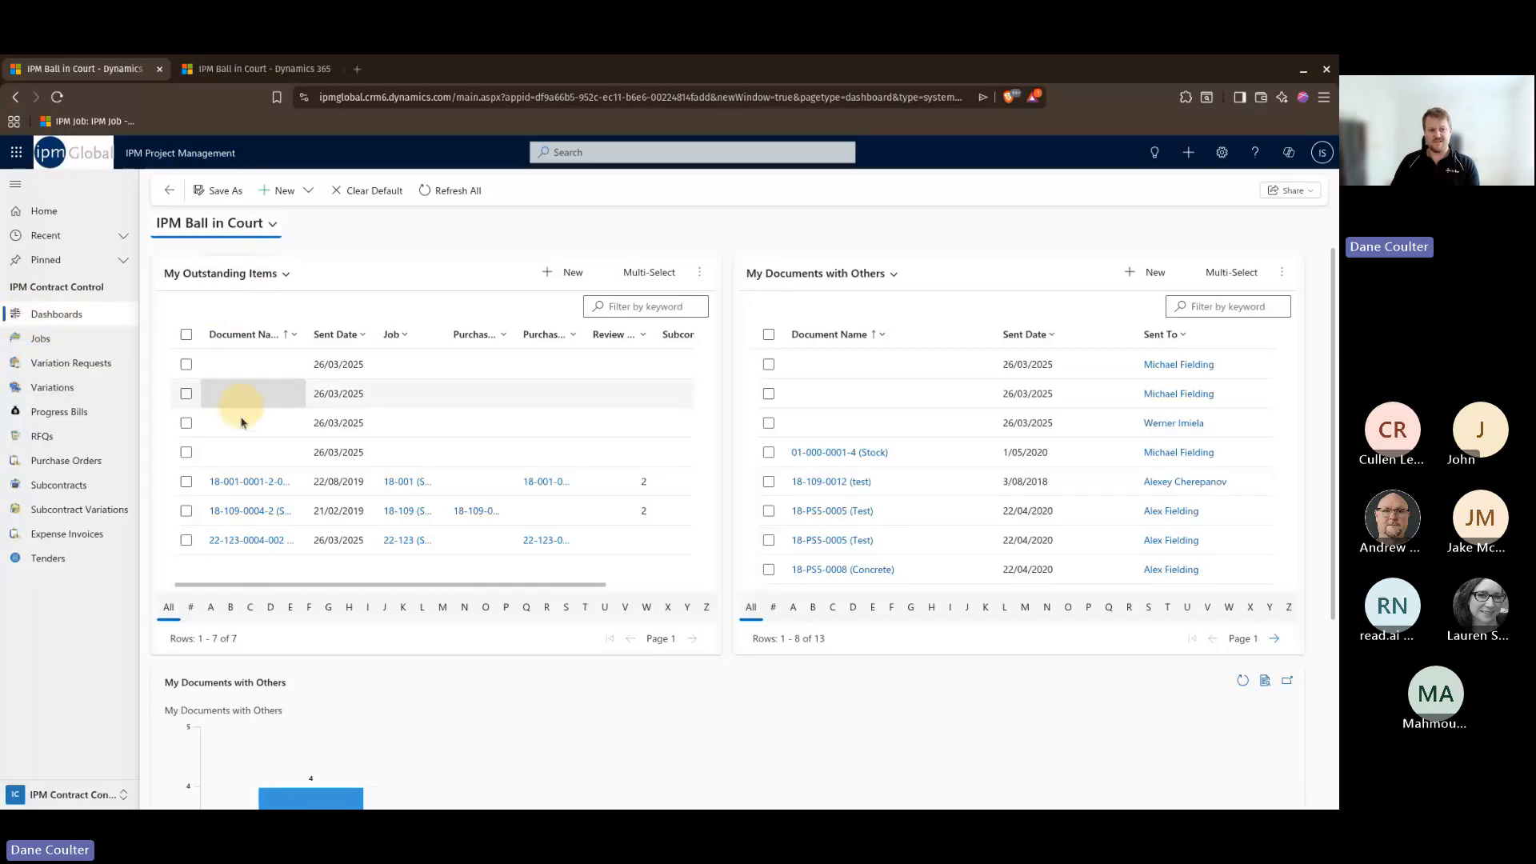
click(42, 236)
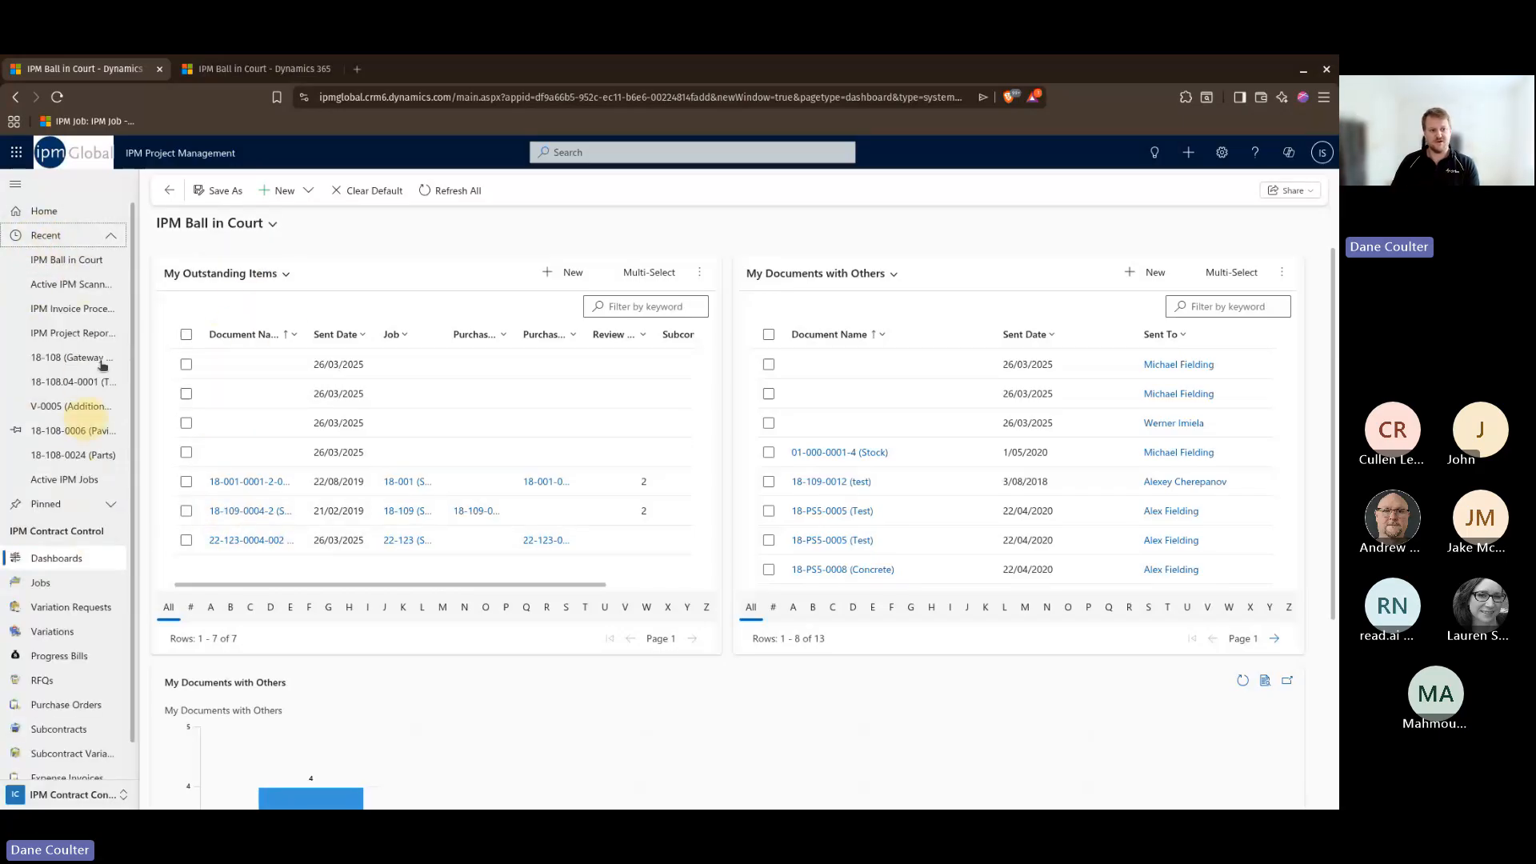
click(62, 506)
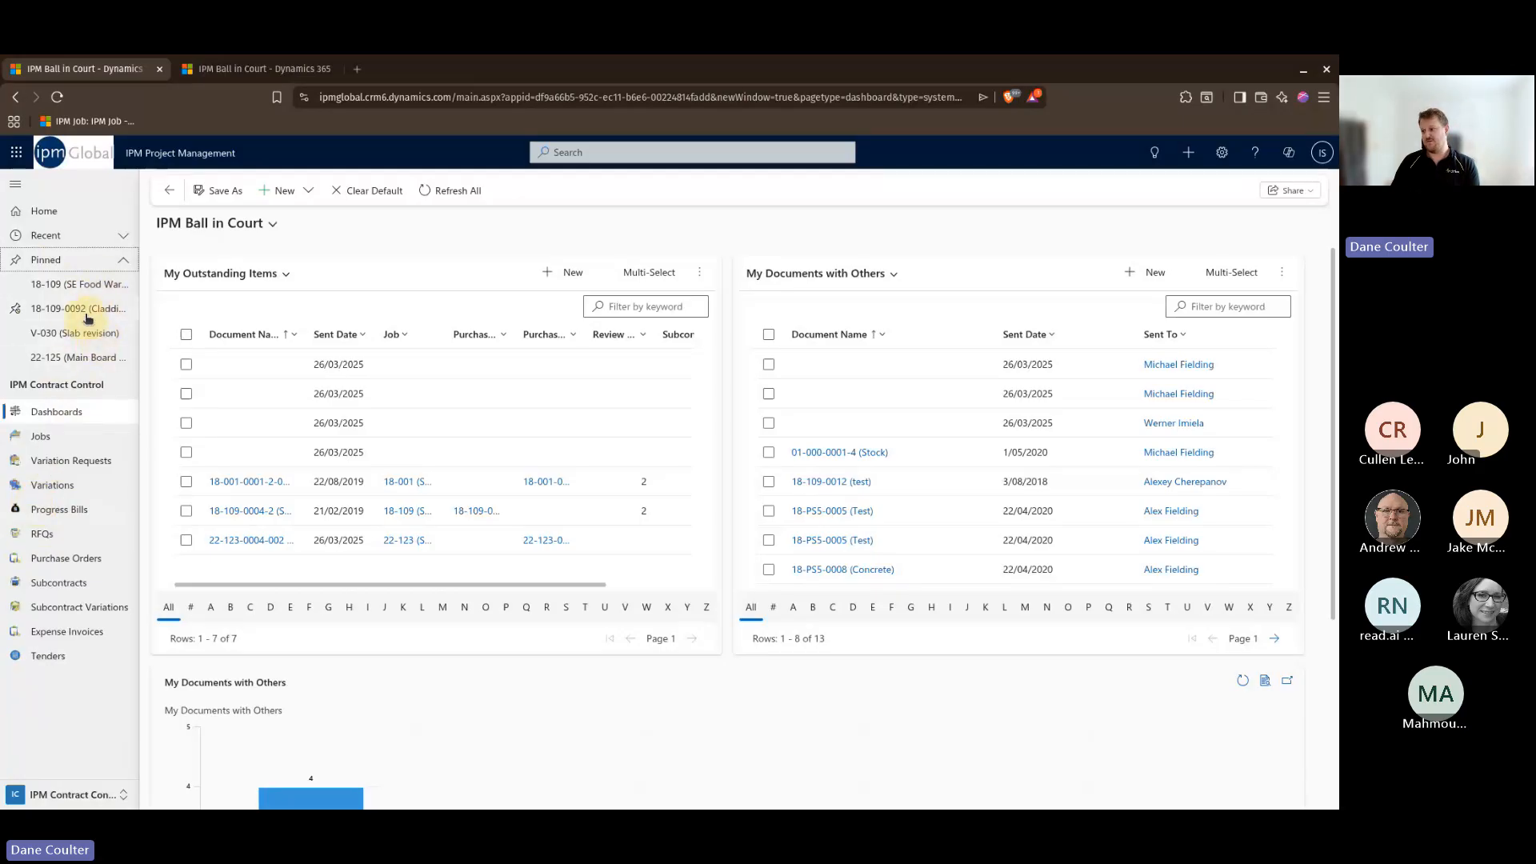
click(68, 258)
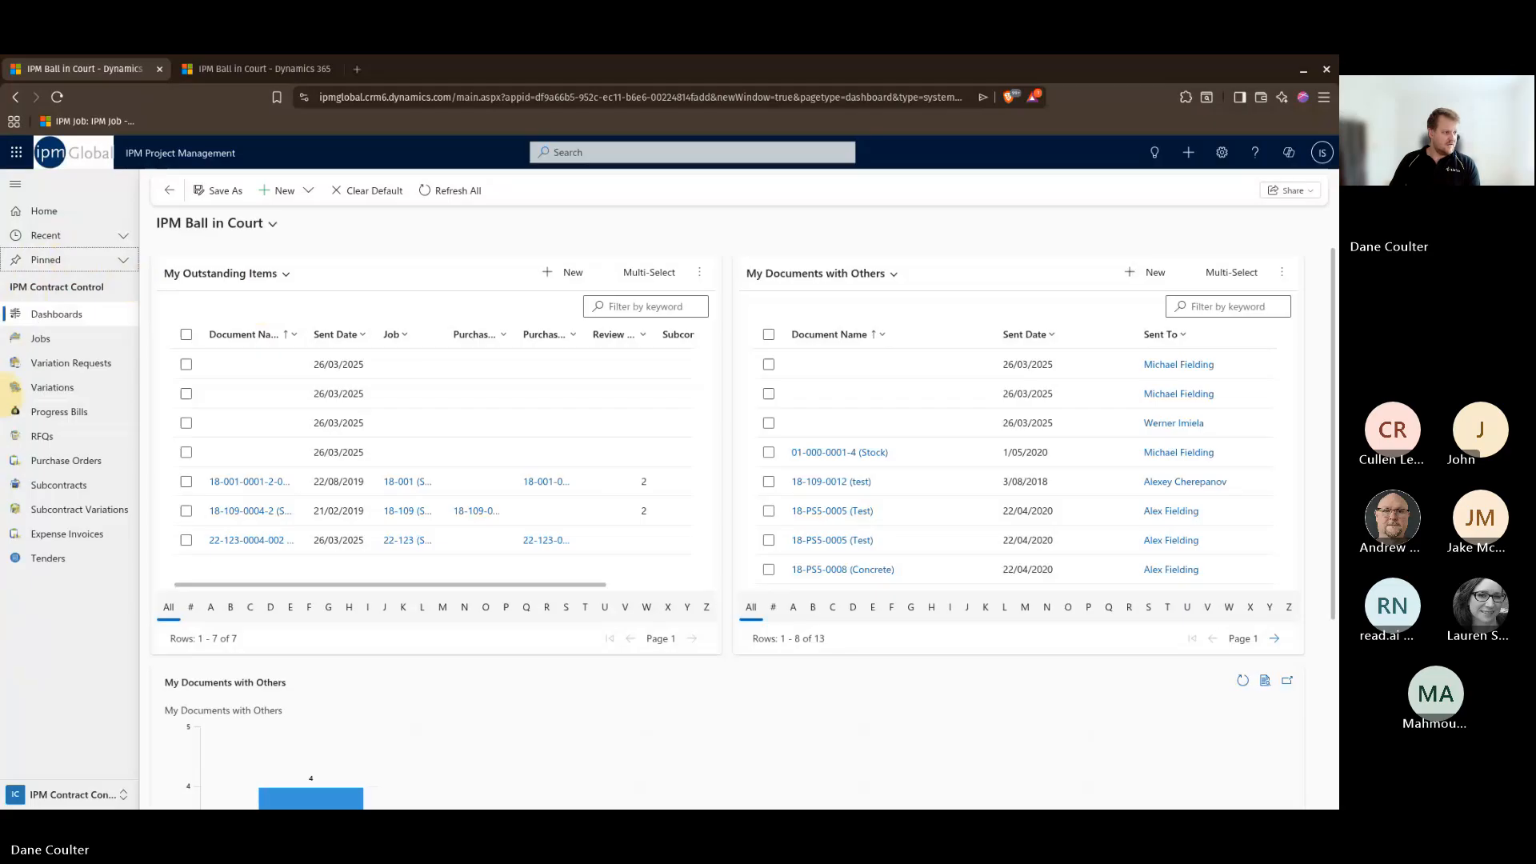
- Open the Jobs list and review the views available for it
click(62, 343)
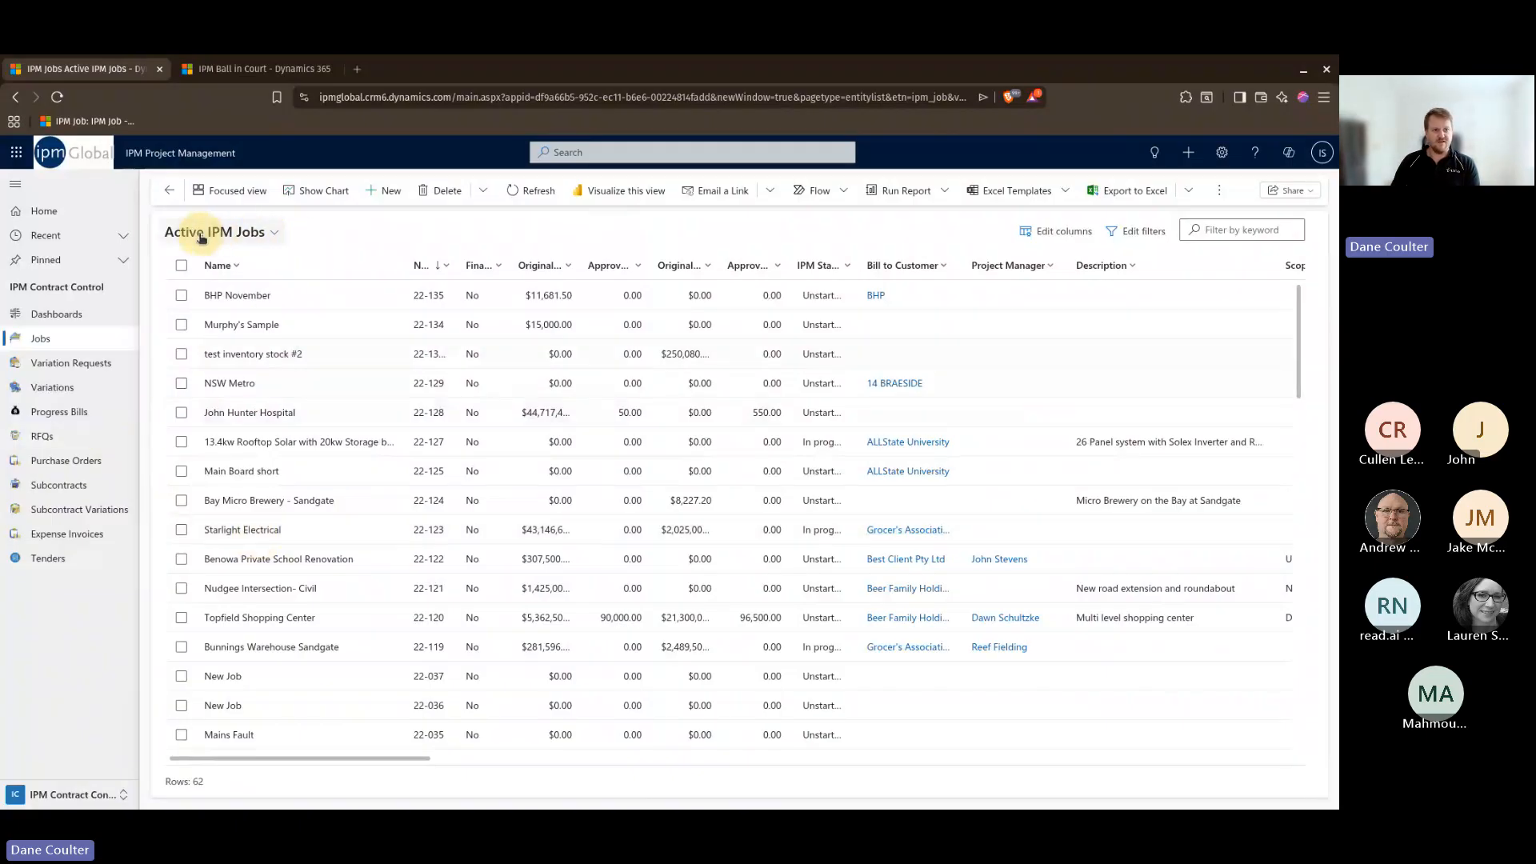
click(275, 233)
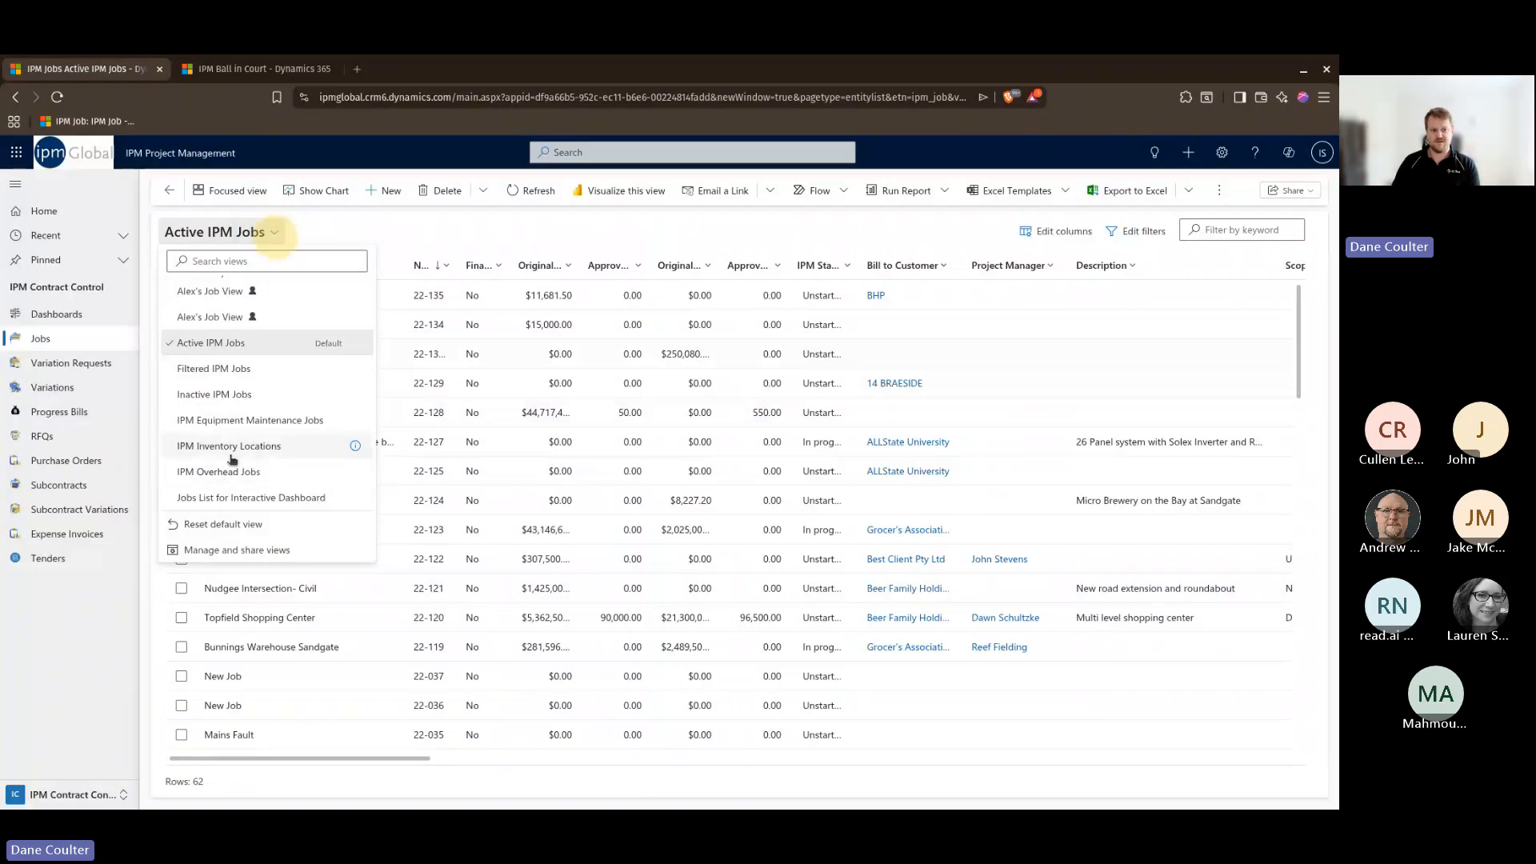
click(272, 231)
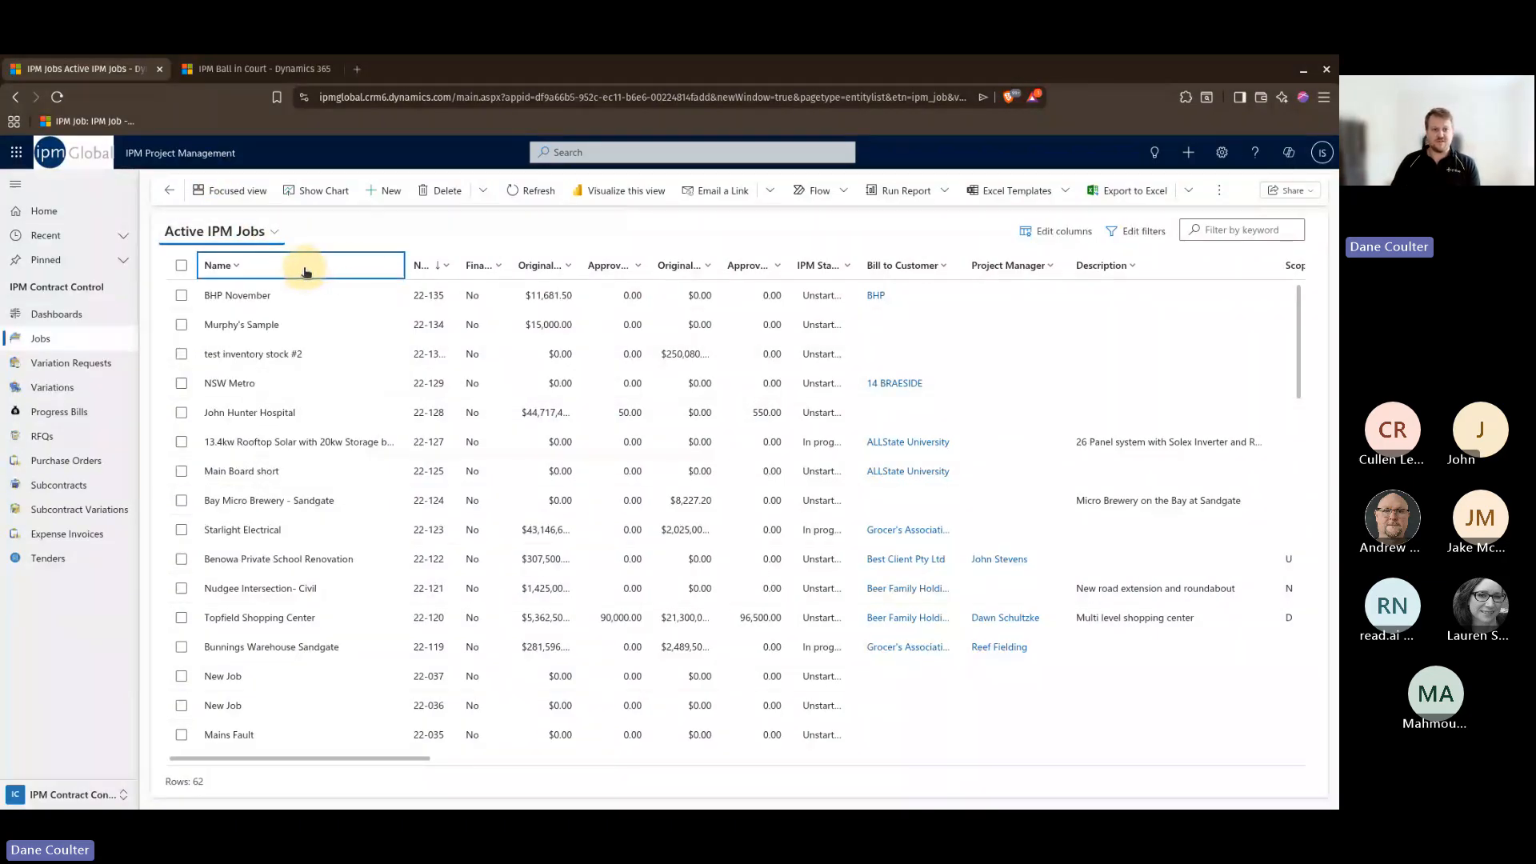
mouse_move(620, 274)
mouse_down()
mouse_move(497, 267)
mouse_move(641, 257)
mouse_move(623, 262)
mouse_up()
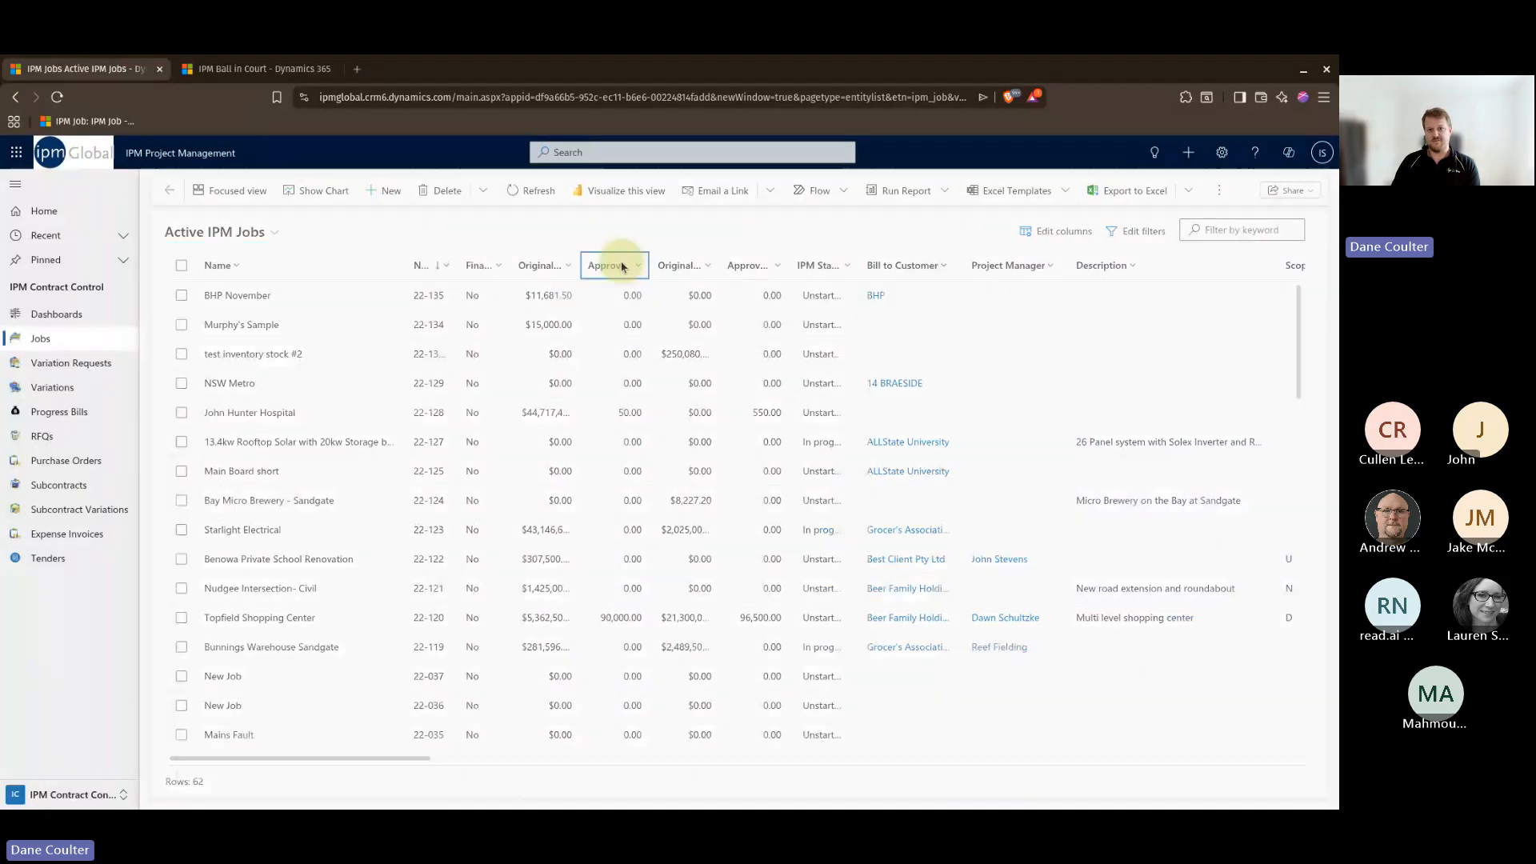
click(280, 233)
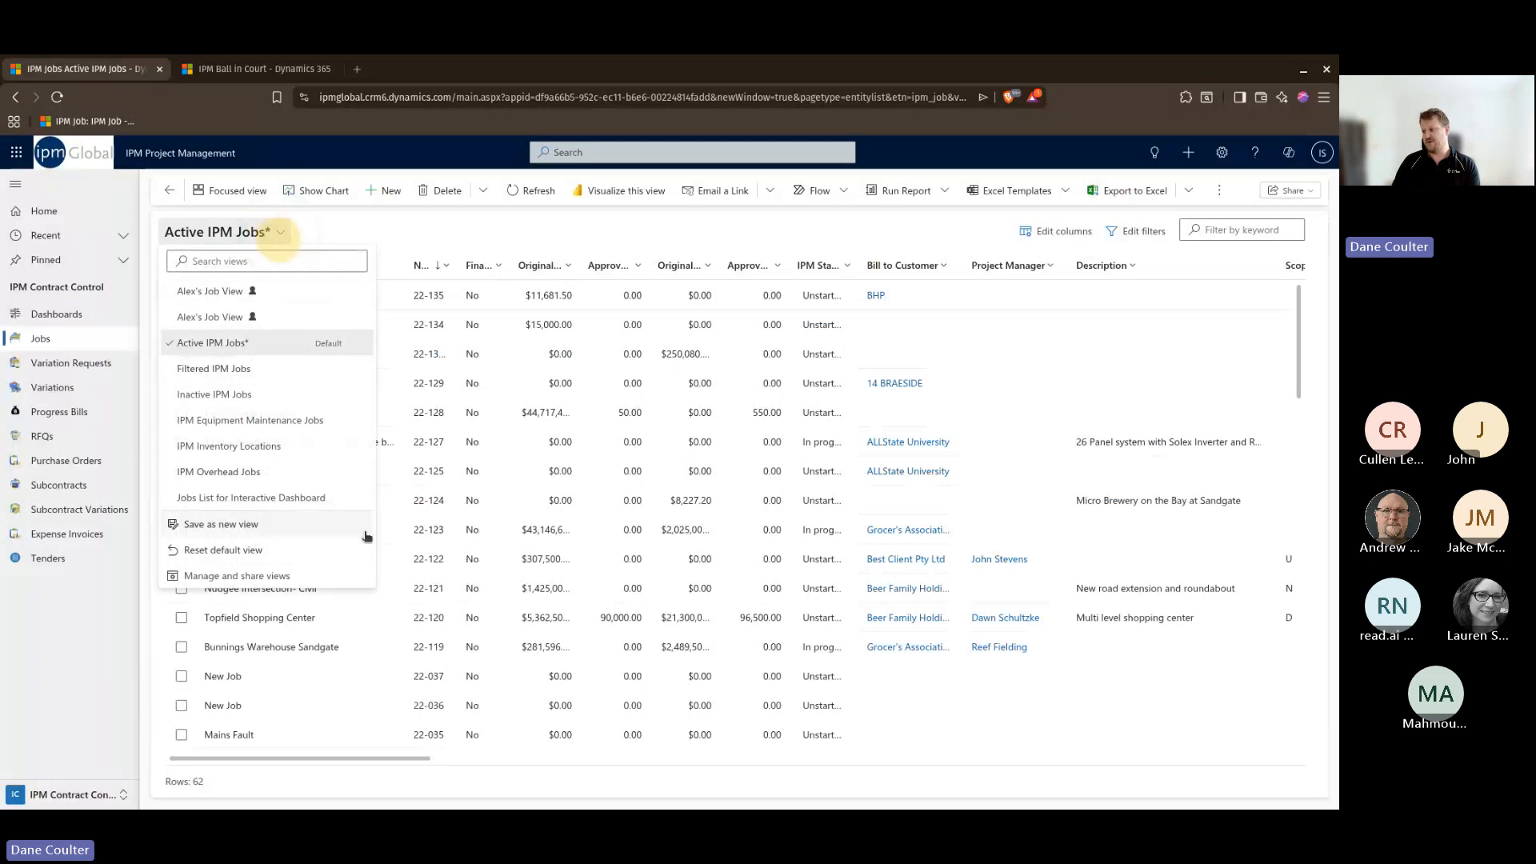
click(883, 245)
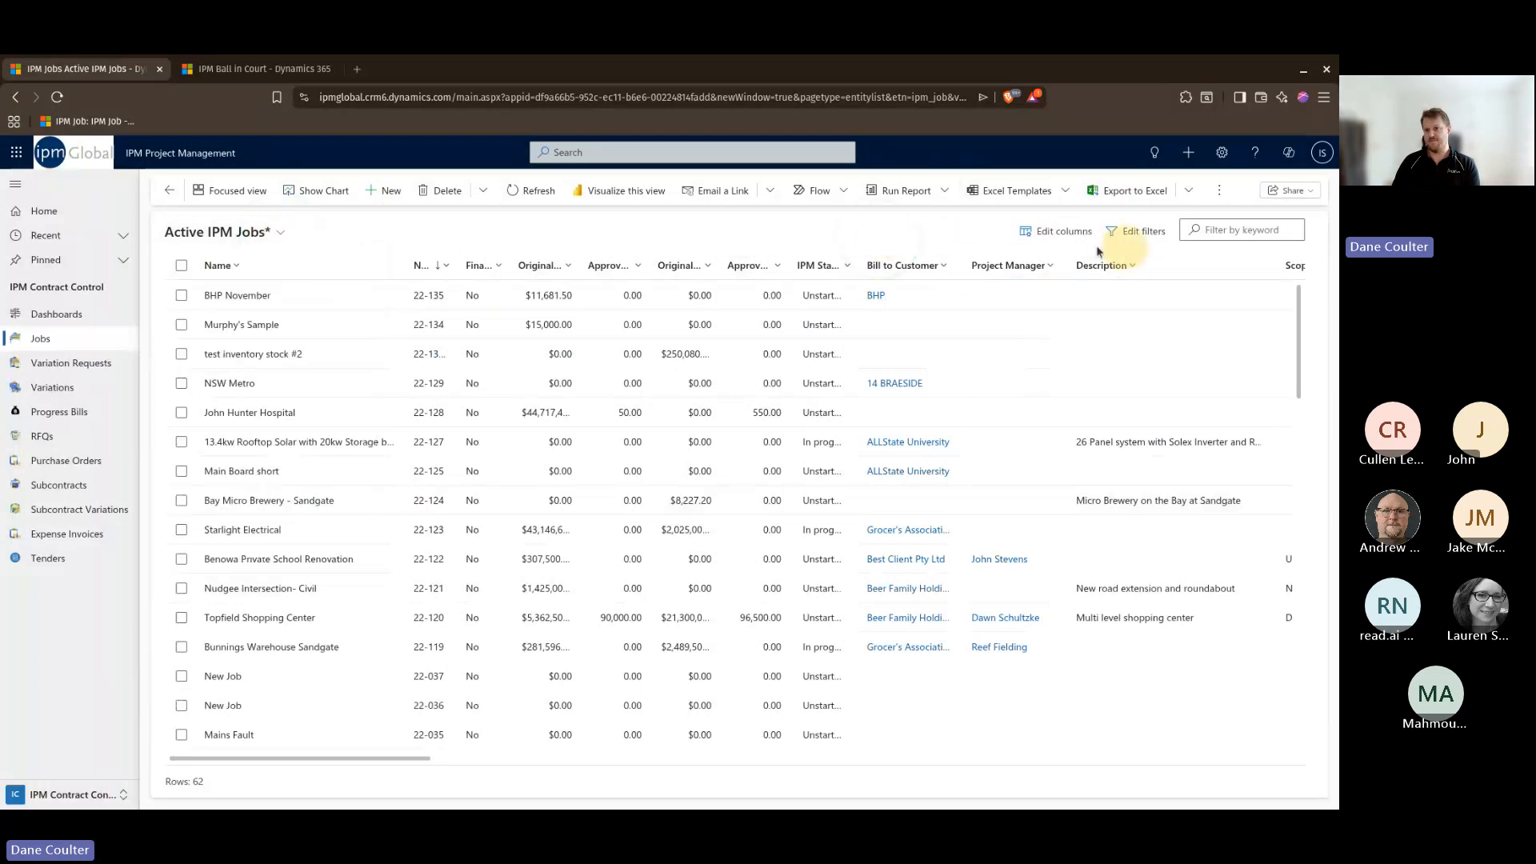
- Try adding a condition row to the filters of the Active IPM Jobs view, and discard it
click(1138, 233)
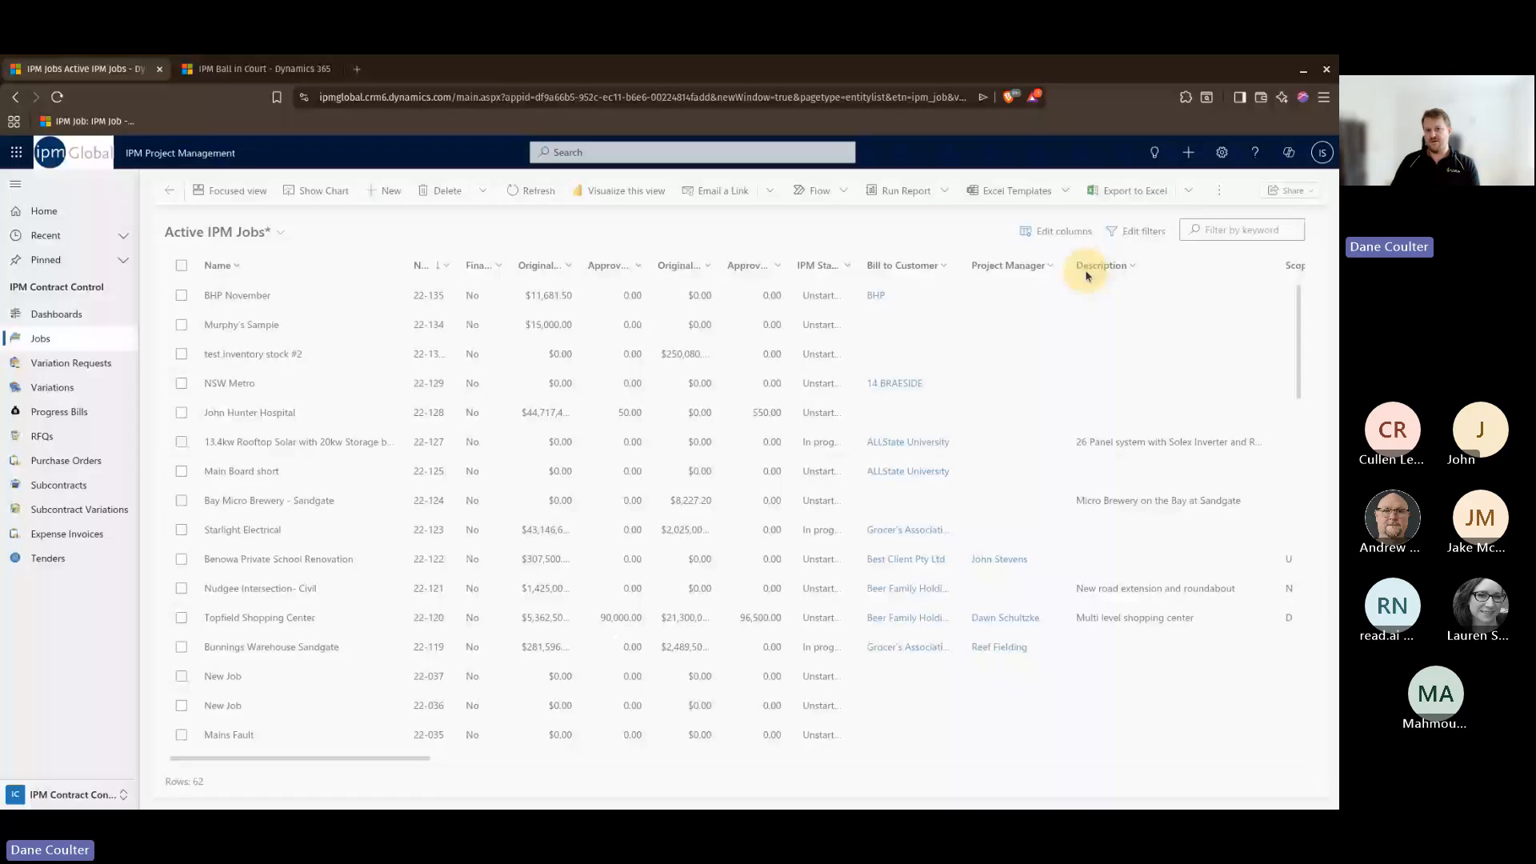
click(1115, 231)
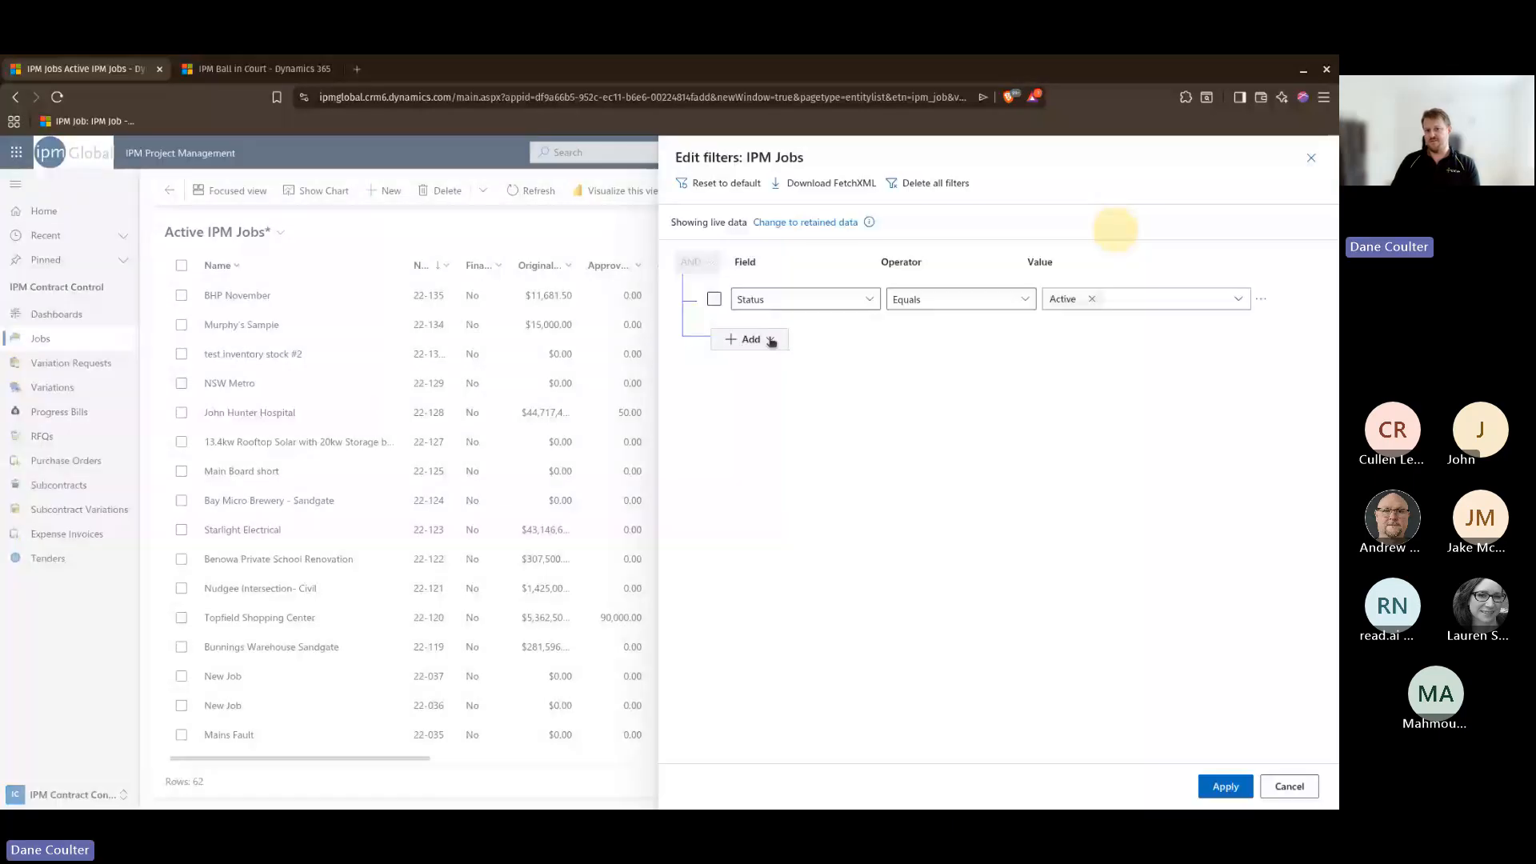
click(771, 340)
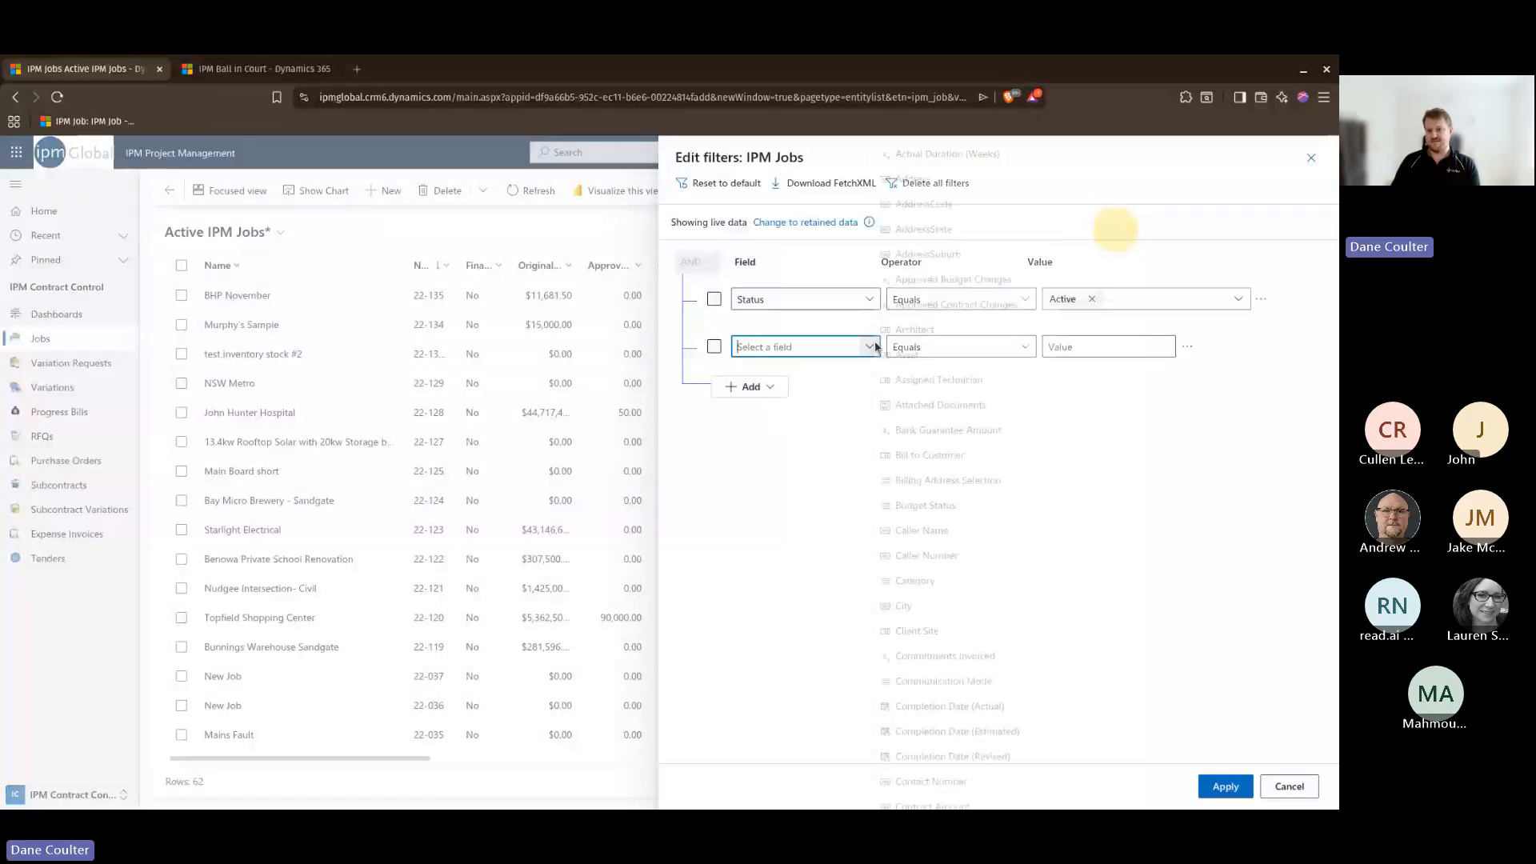
click(1294, 786)
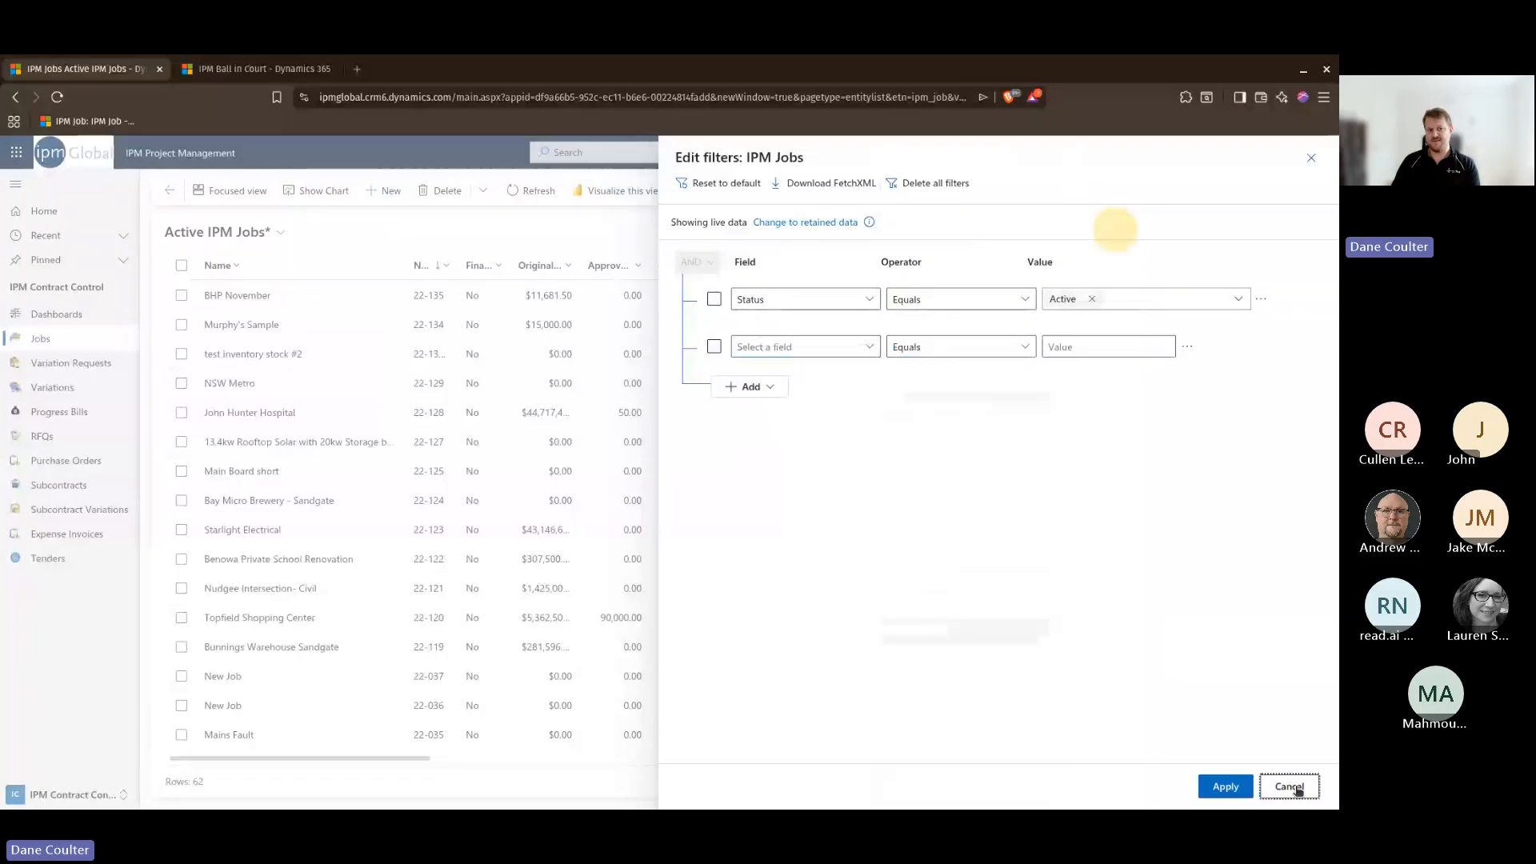
click(1289, 786)
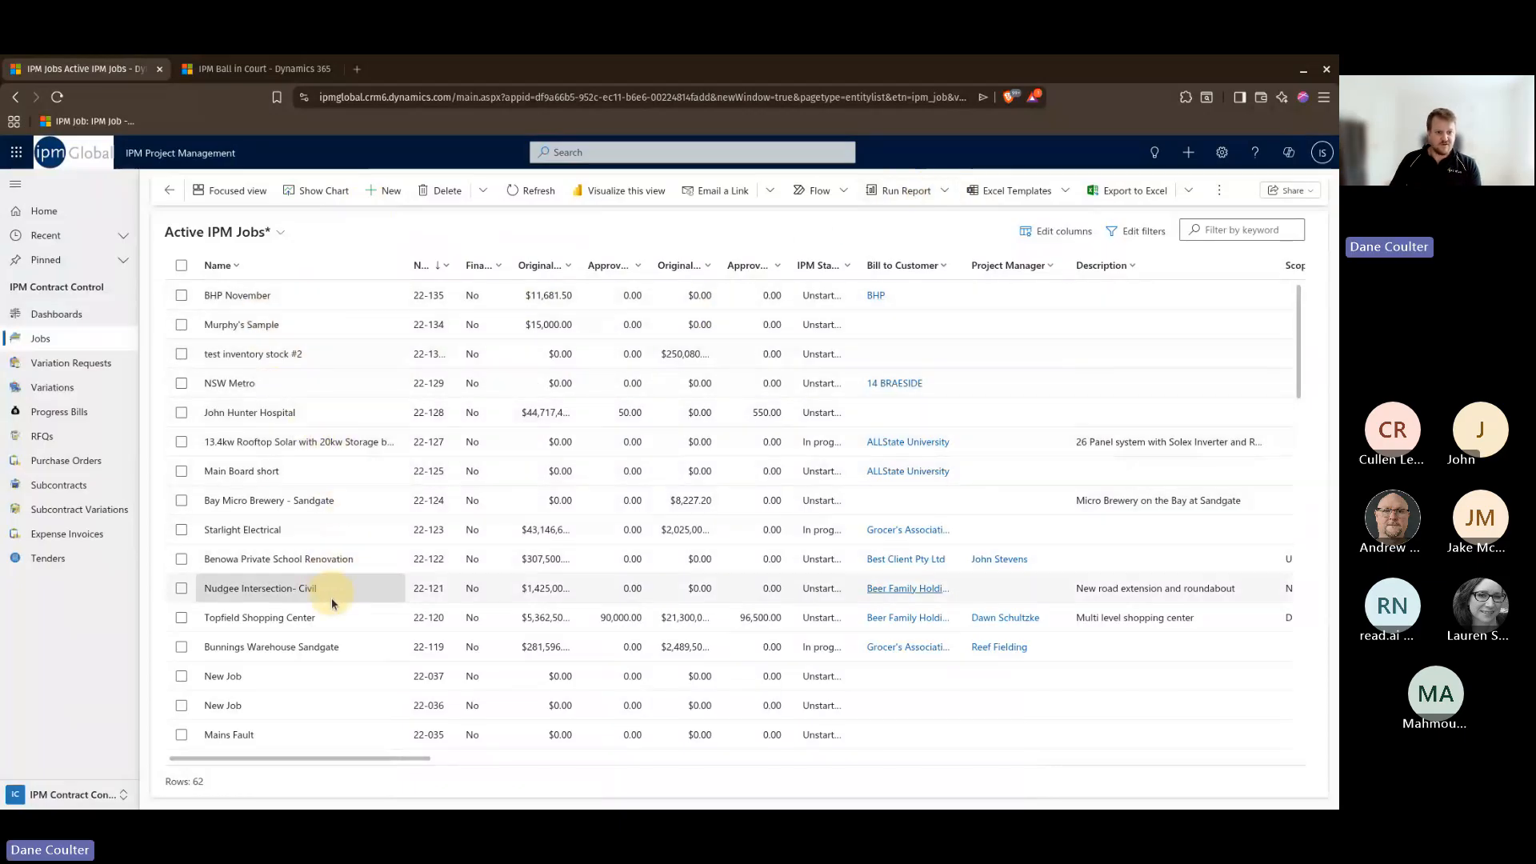
- Open the bookmarked Gateway Widening - Boondall job and review its general details, dates and summary
click(89, 128)
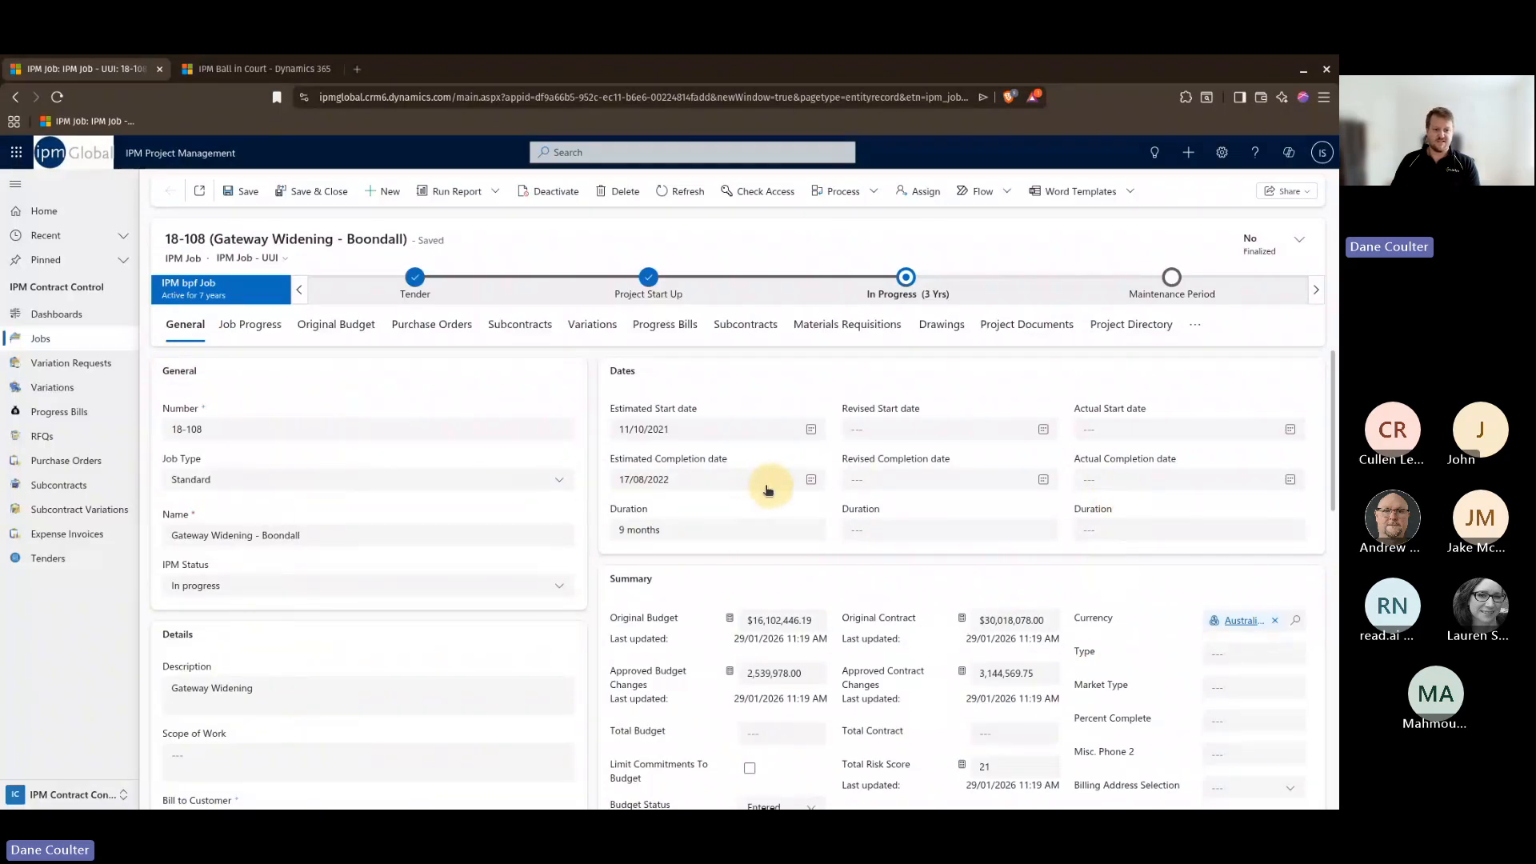
scroll(793, 635, down, 1)
scroll(793, 634, down, 2)
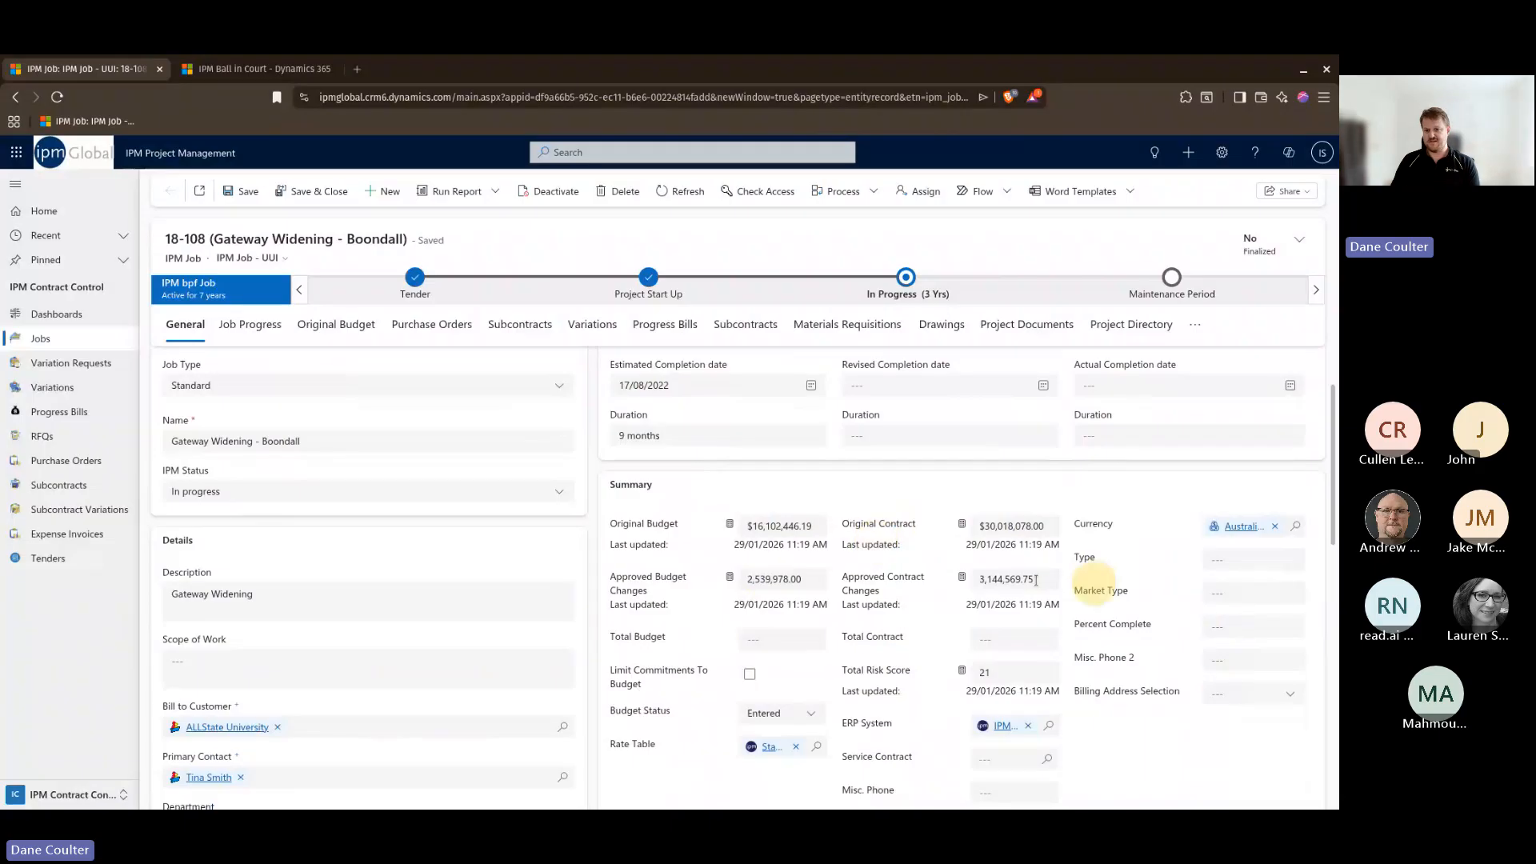
scroll(871, 634, up, 3)
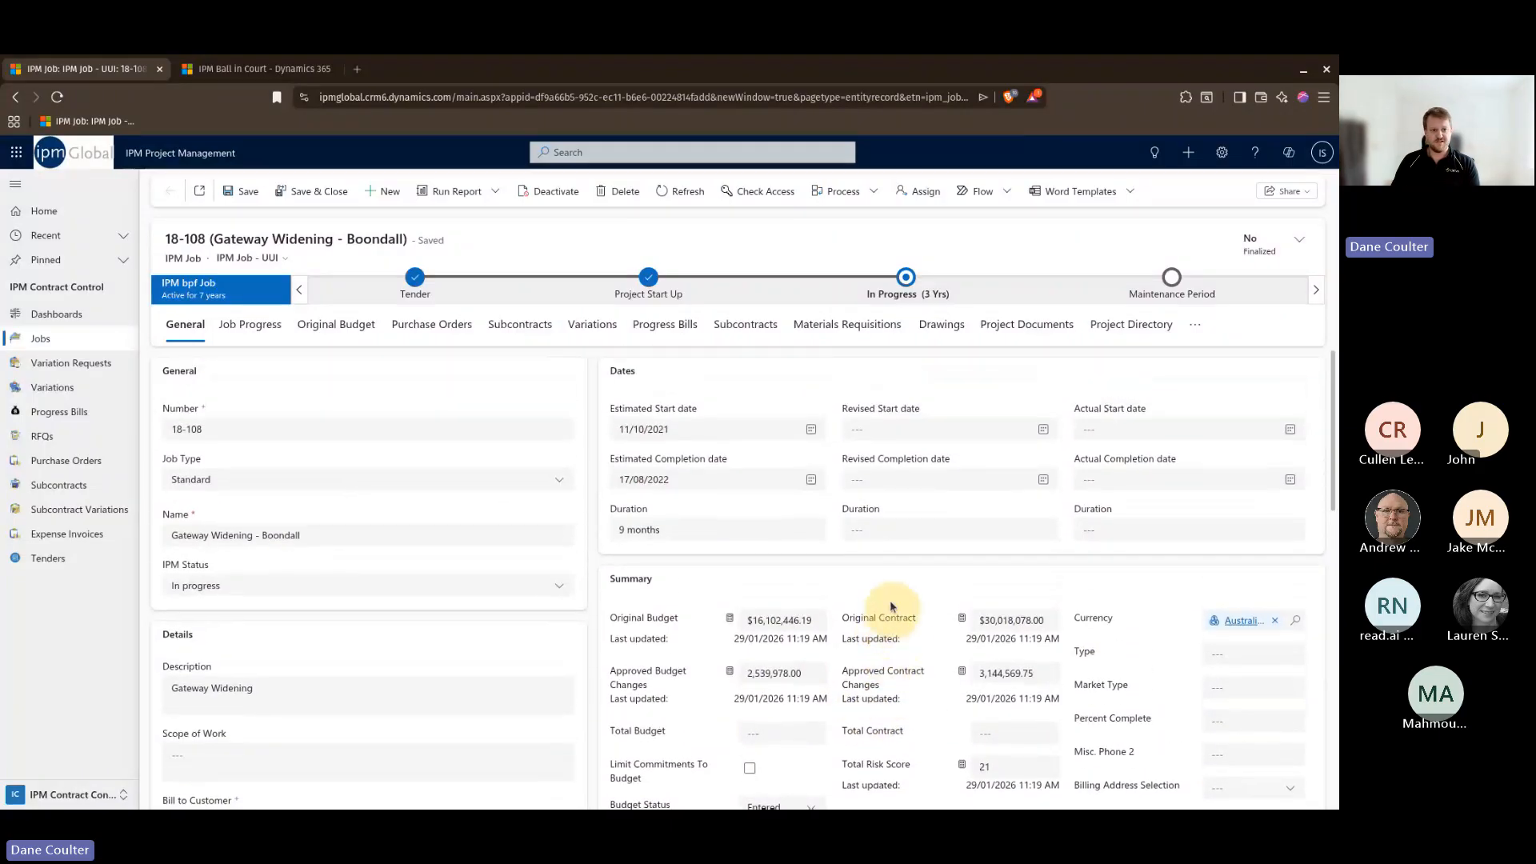
- Examine the job's progress grid by job task and its original budget lines
click(240, 326)
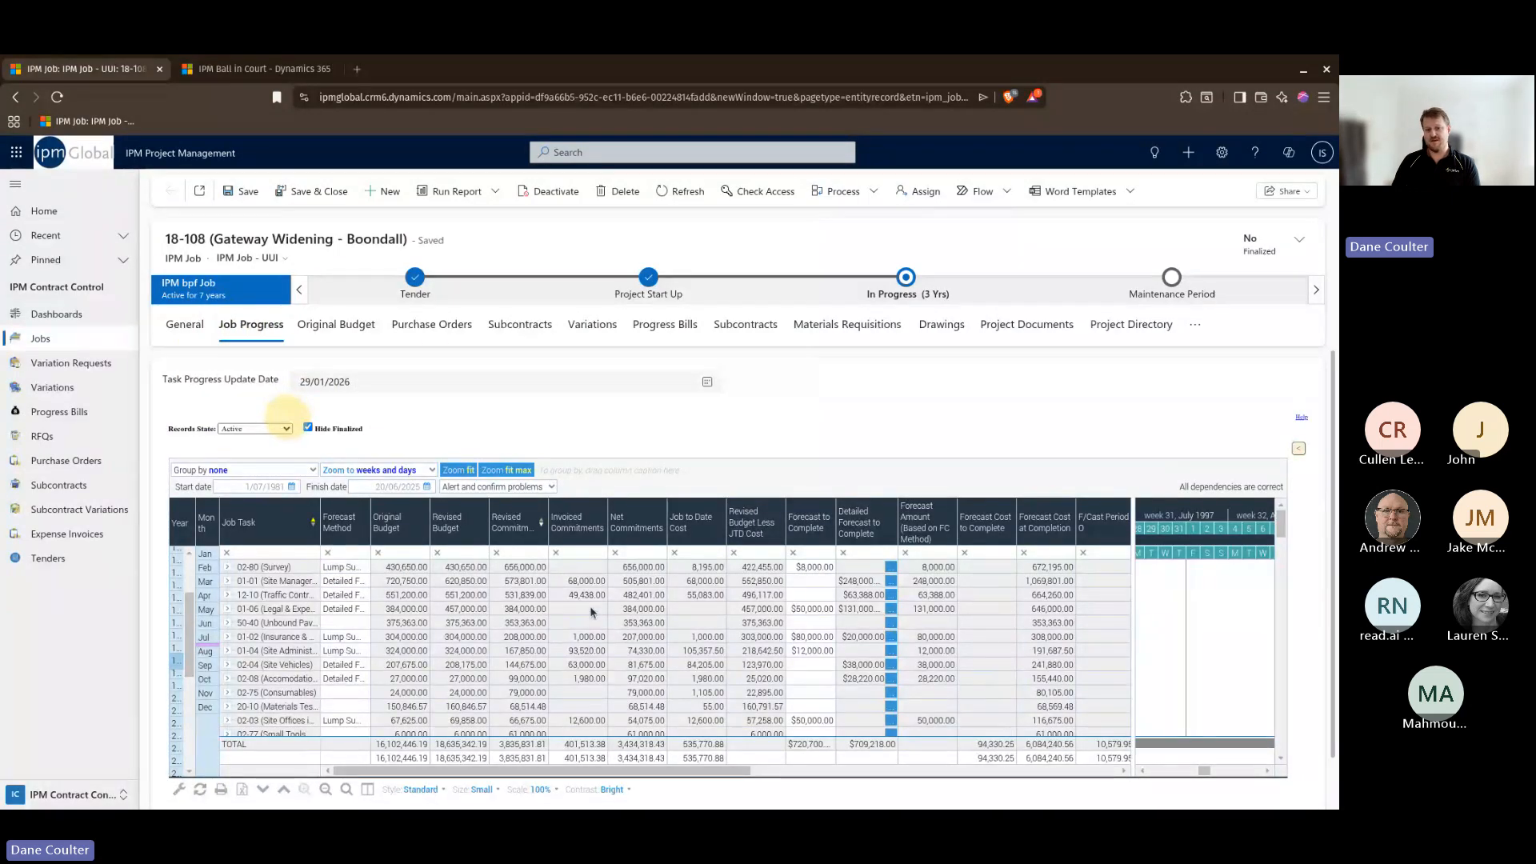
scroll(757, 631, down, 1)
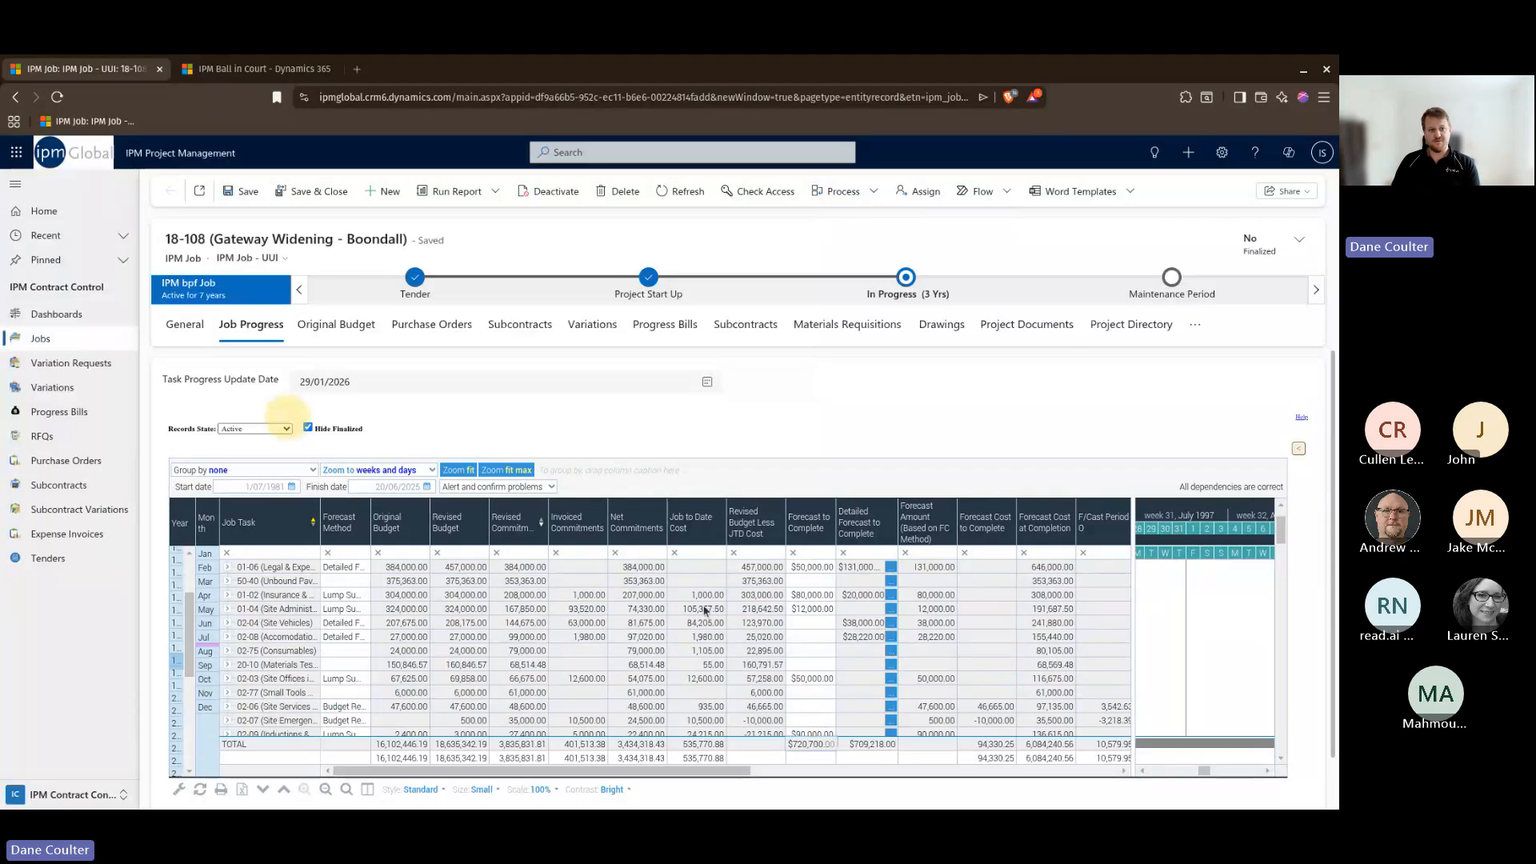
click(329, 329)
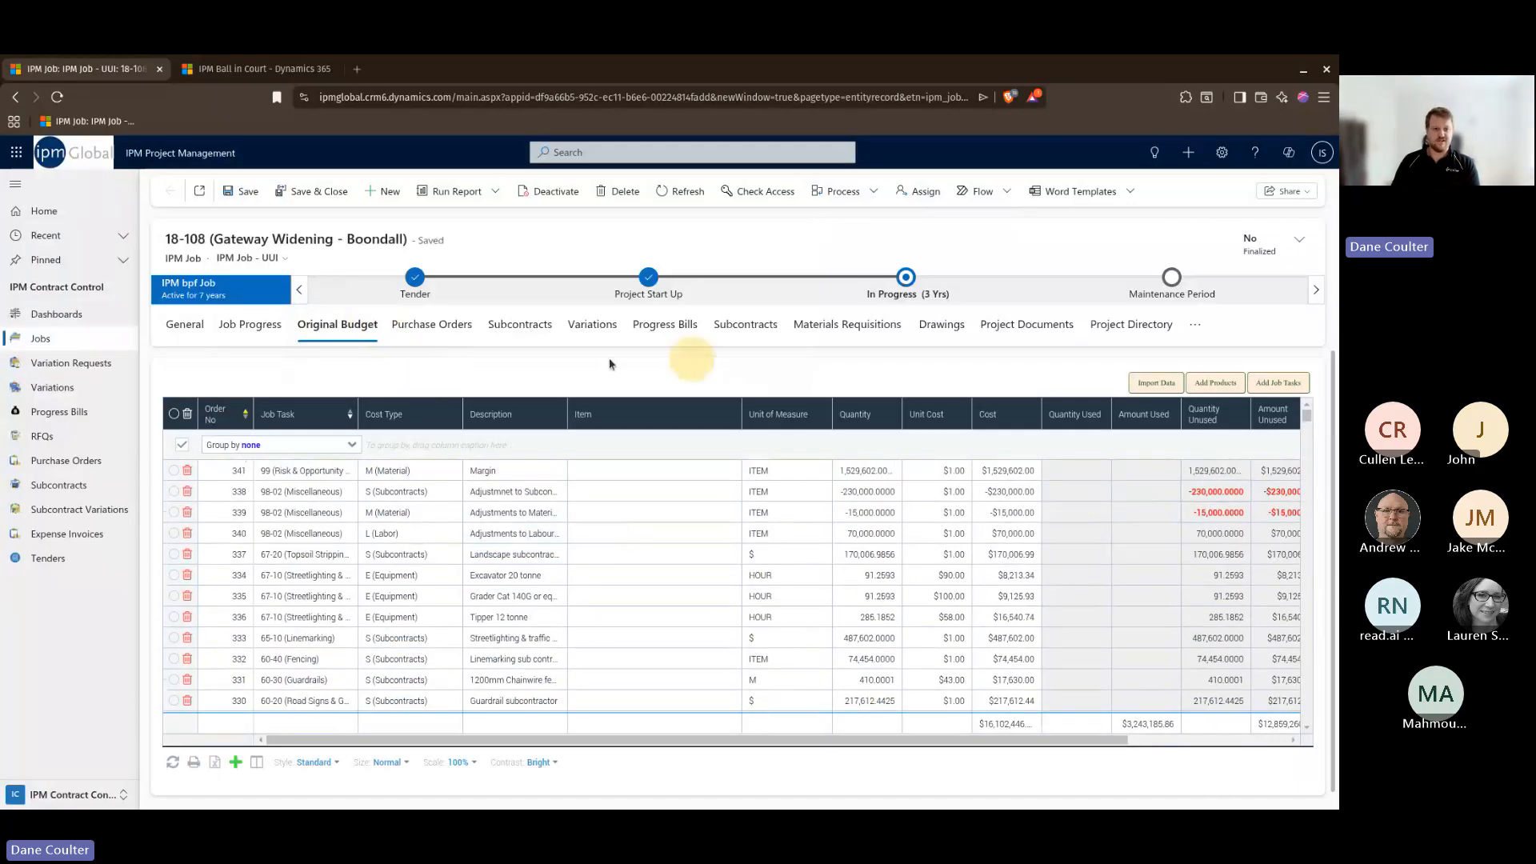
- Open the "Teste GL on subjob" purchase order from the job's purchase orders and examine its line item
click(432, 328)
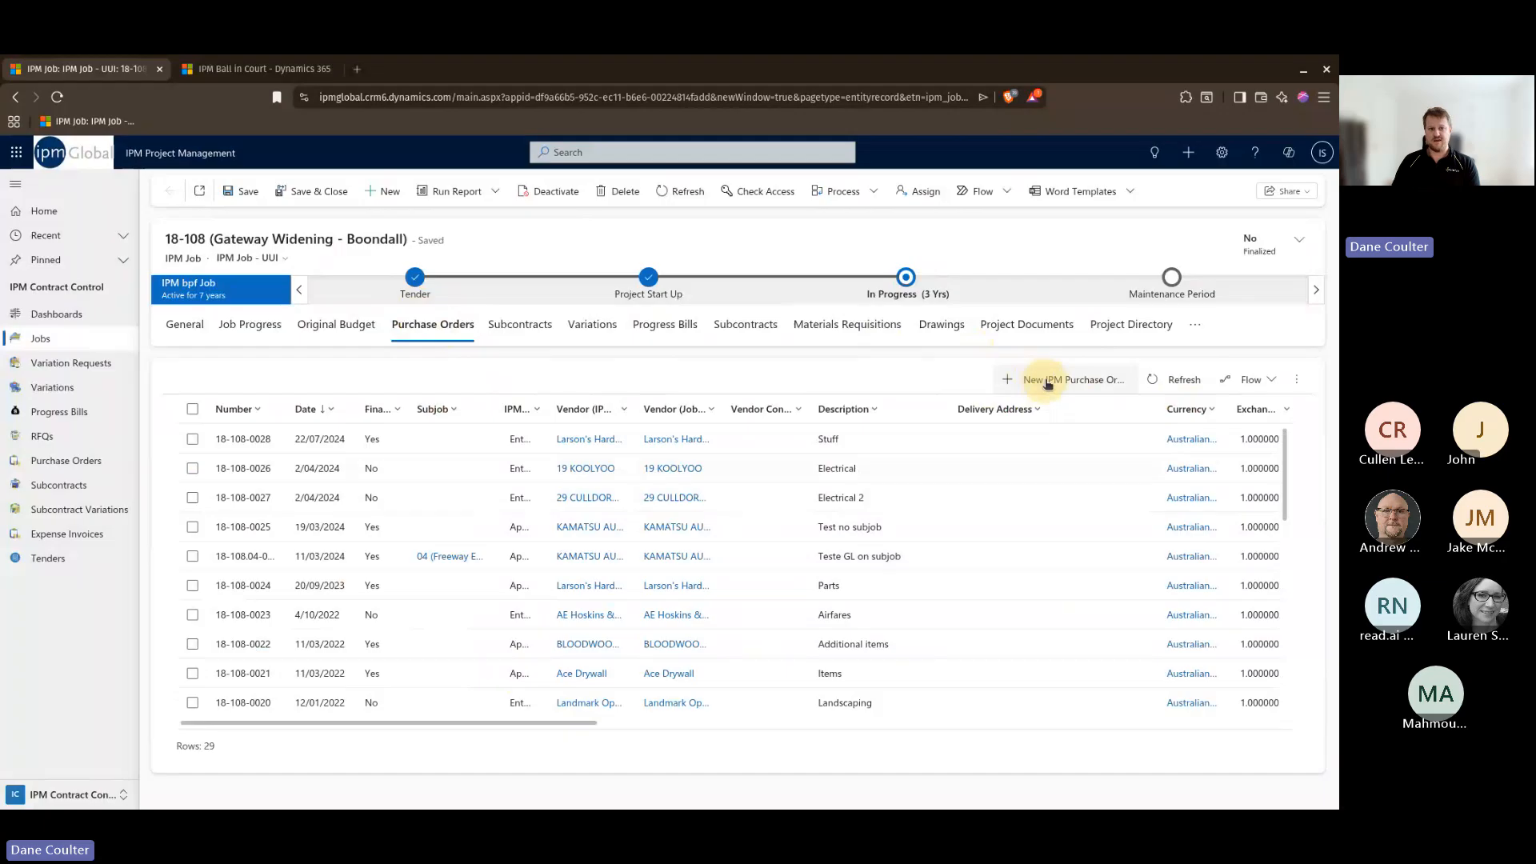
double_click(386, 557)
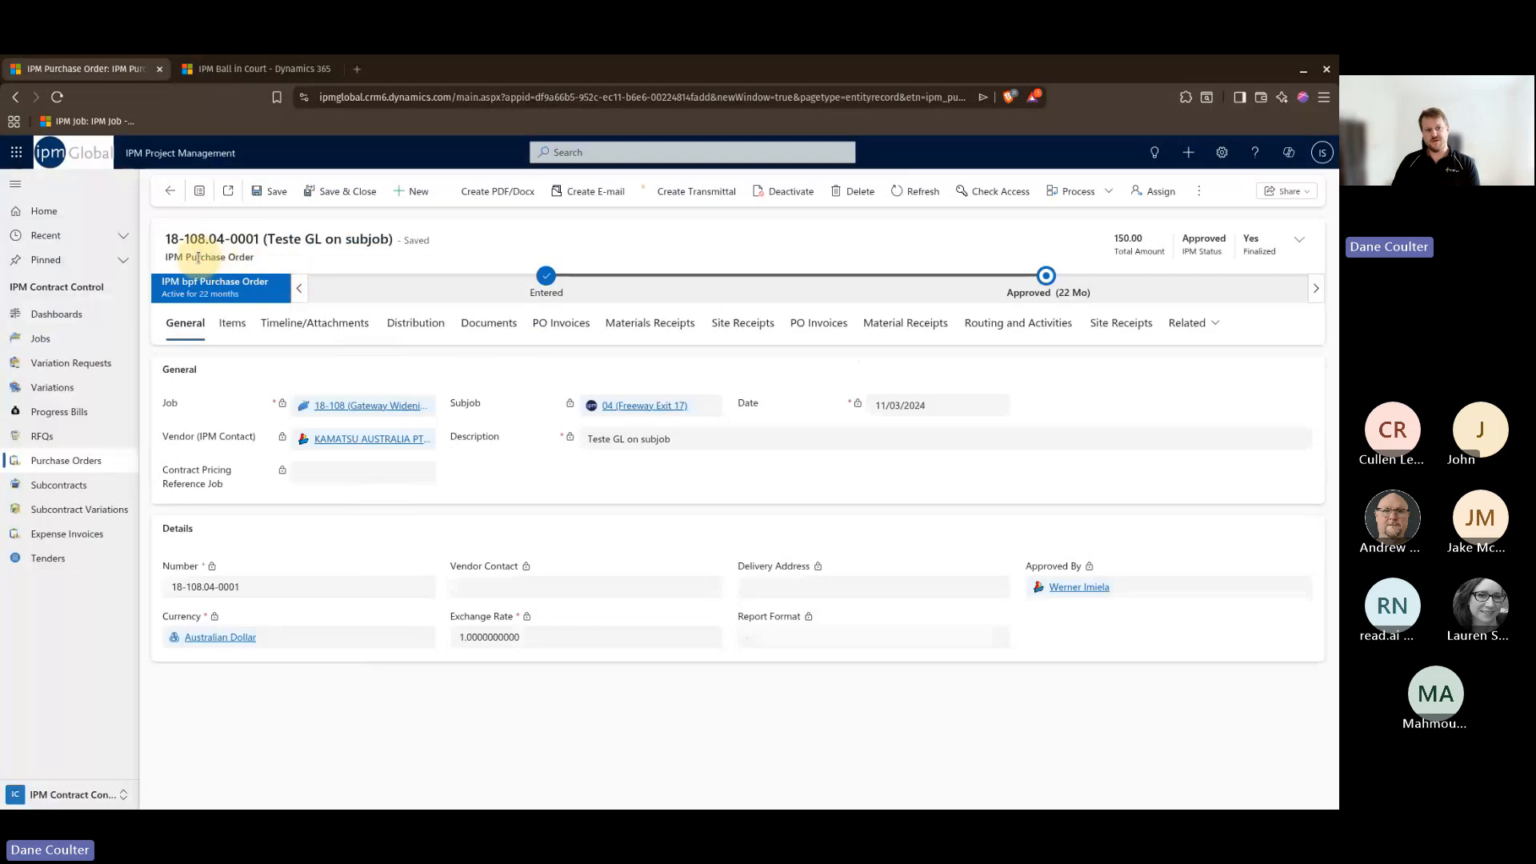
drag(170, 258, 269, 264)
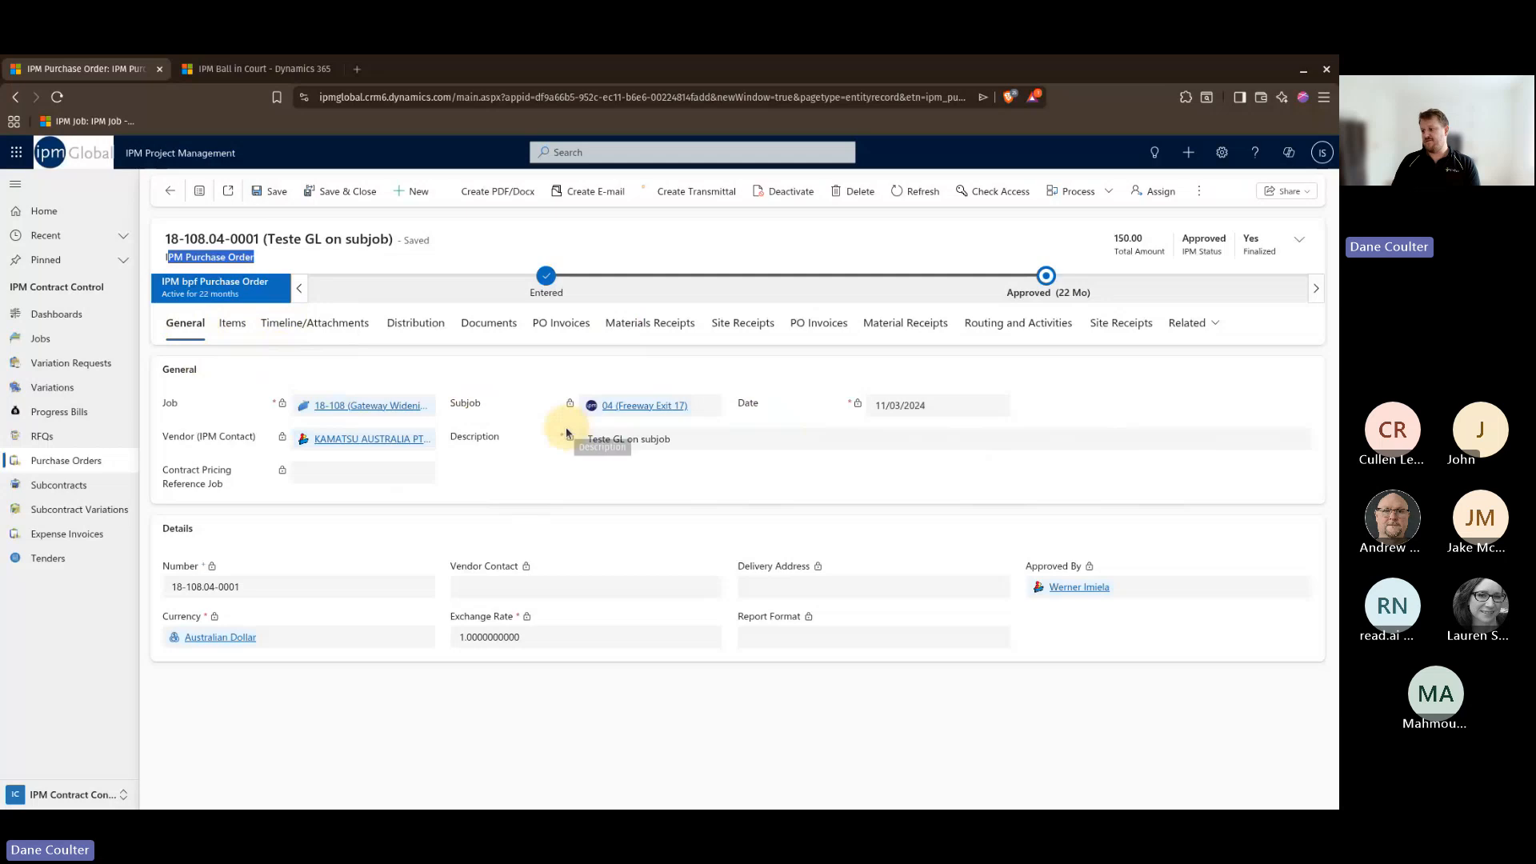
click(232, 326)
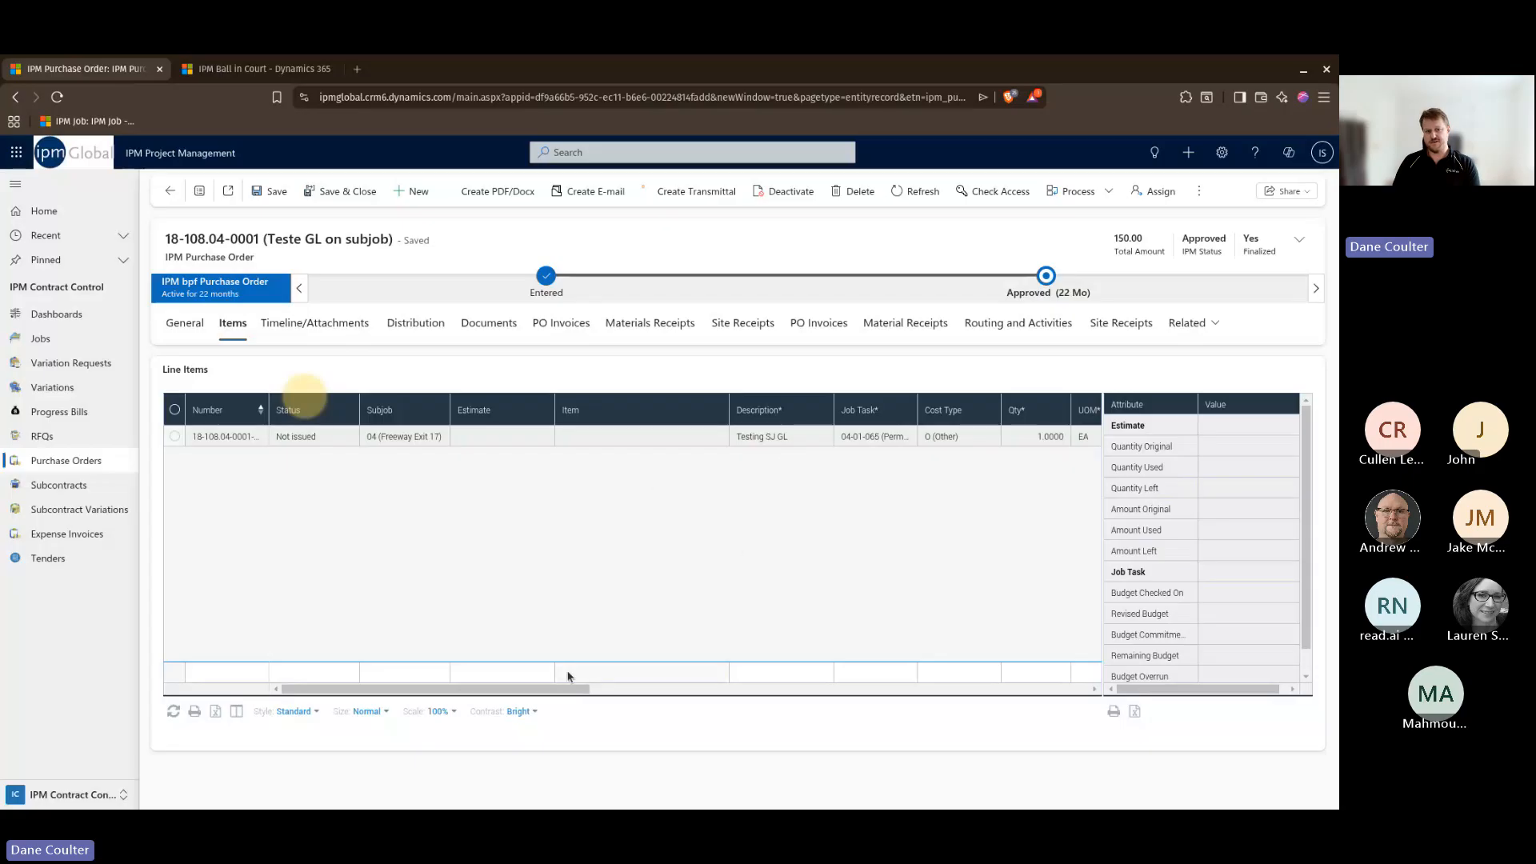
drag(568, 701, 713, 697)
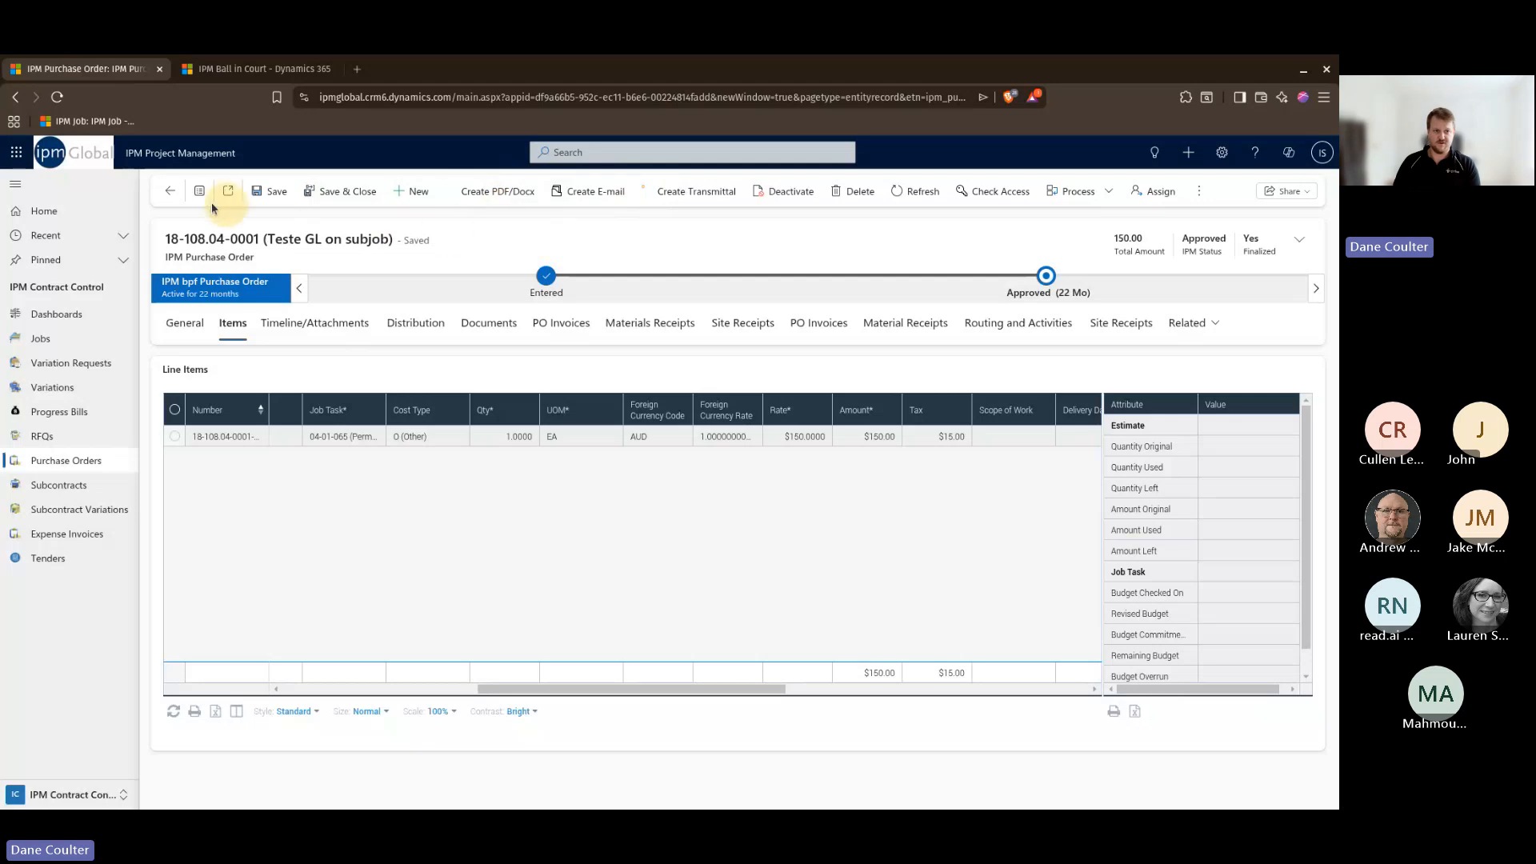
- Go back to the job and open the Barth Electric "Electrical Contract" subcontract from its subcontracts
click(170, 193)
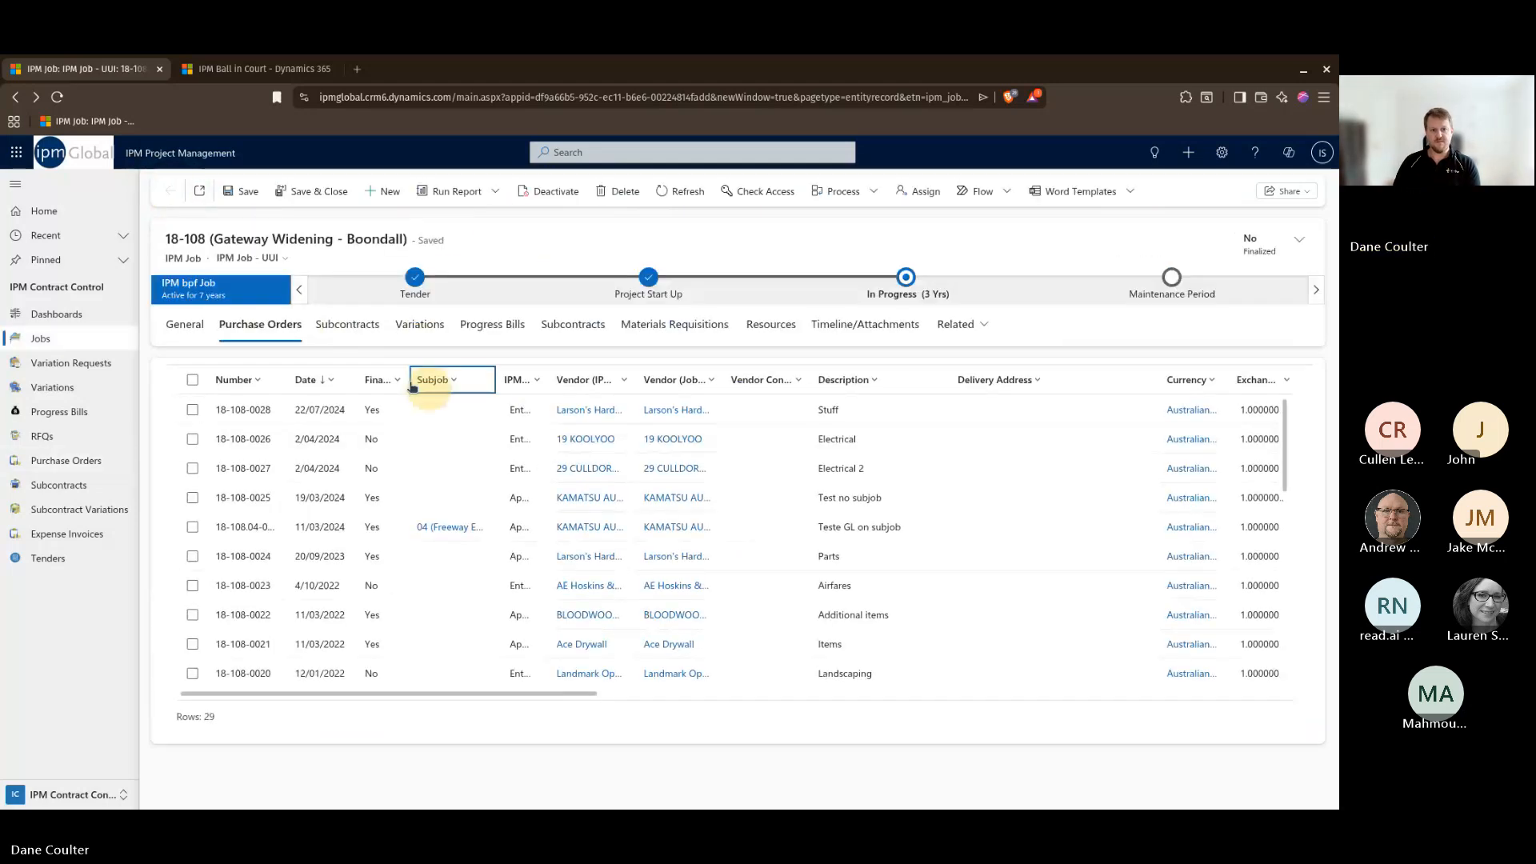
drag(167, 257, 198, 258)
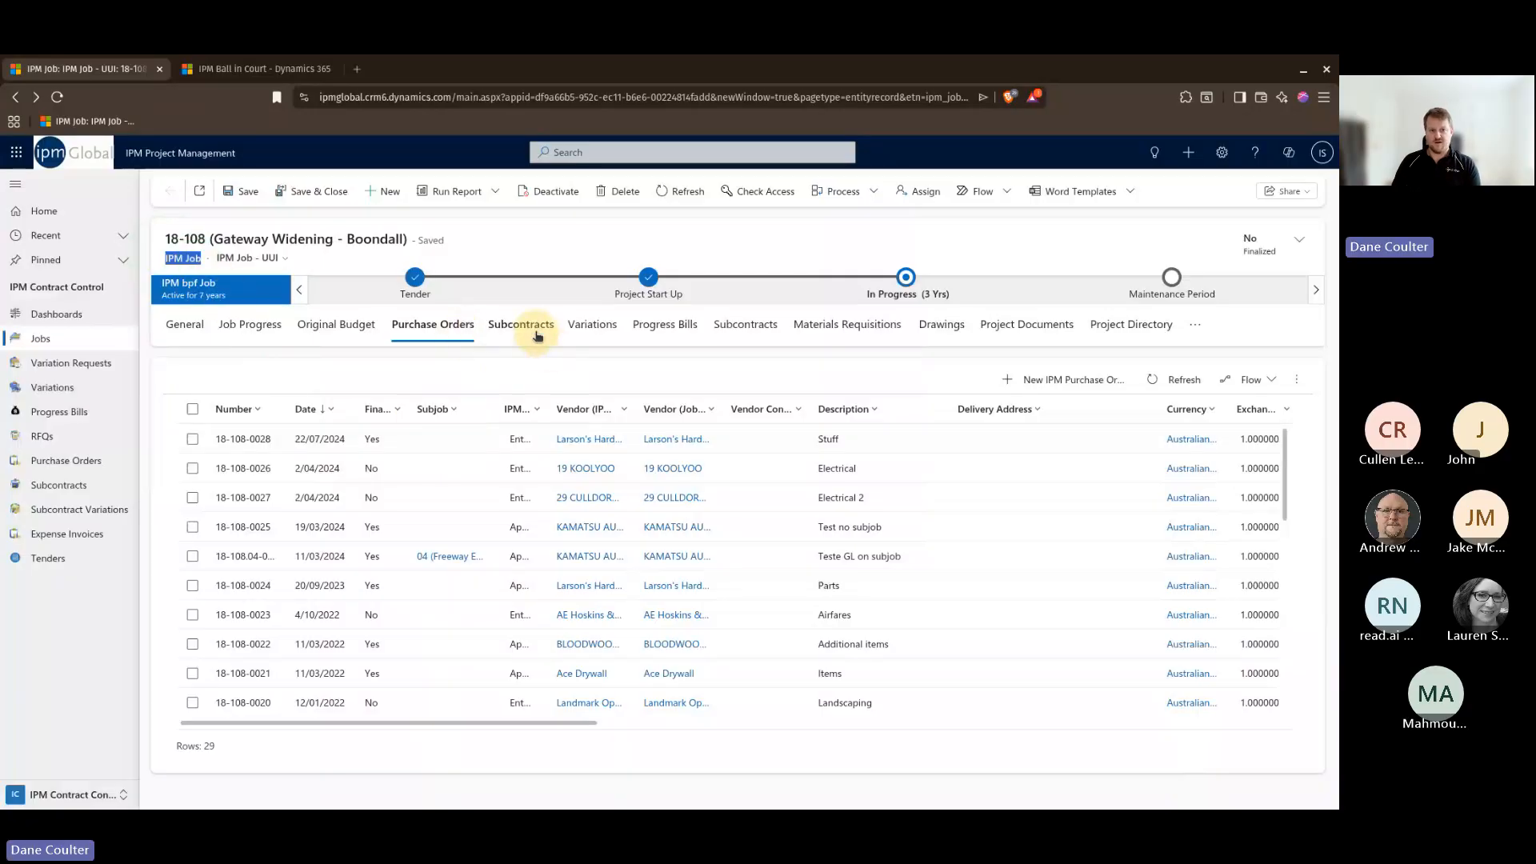
click(534, 331)
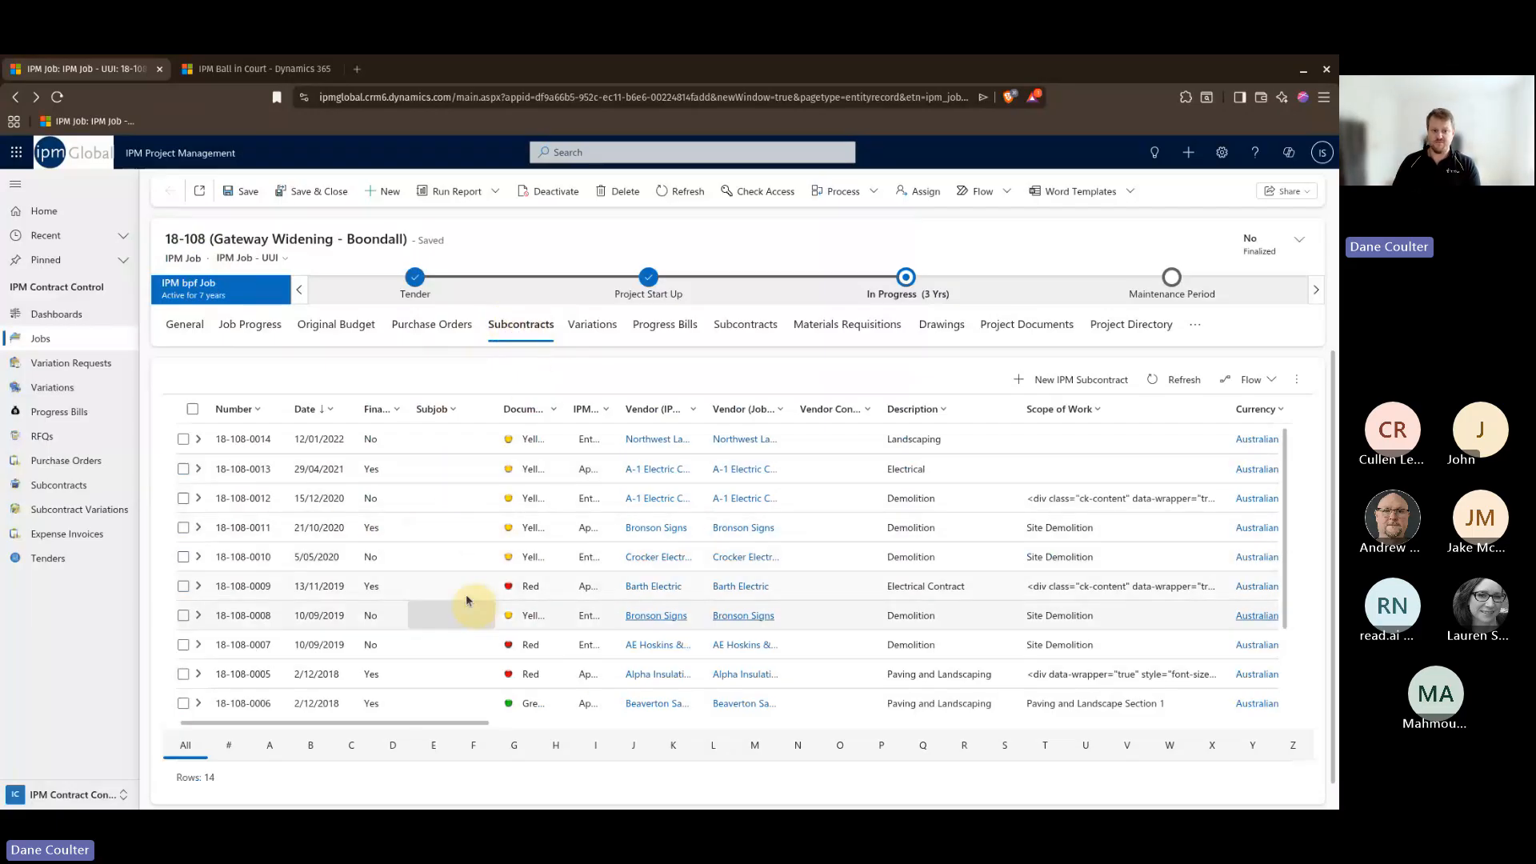
double_click(416, 587)
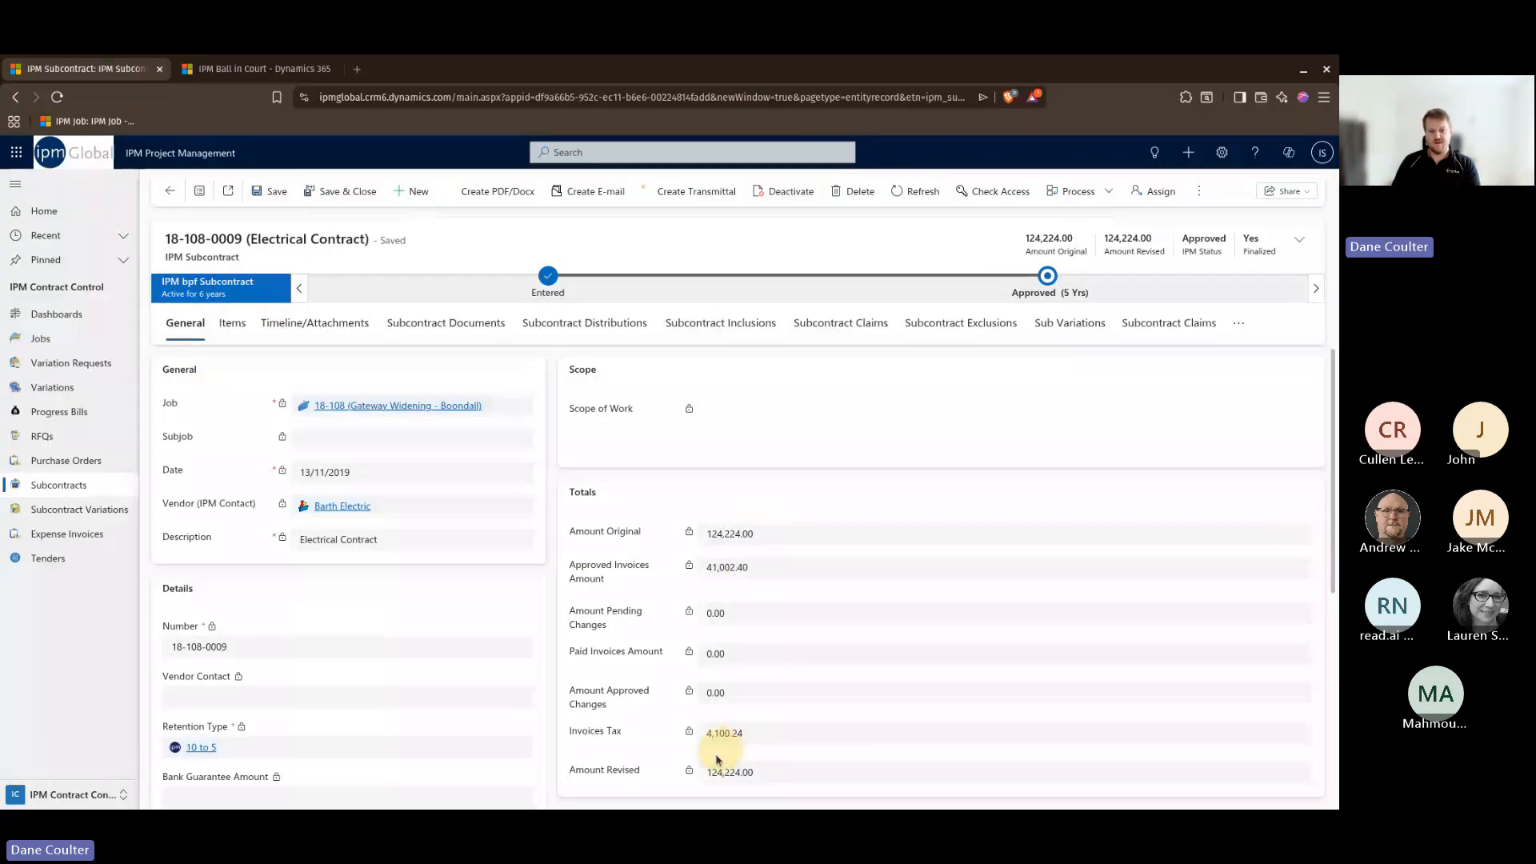
- Examine the line items of the Electrical Contract subcontract, including their job tasks and cost types, and return to the job
click(231, 324)
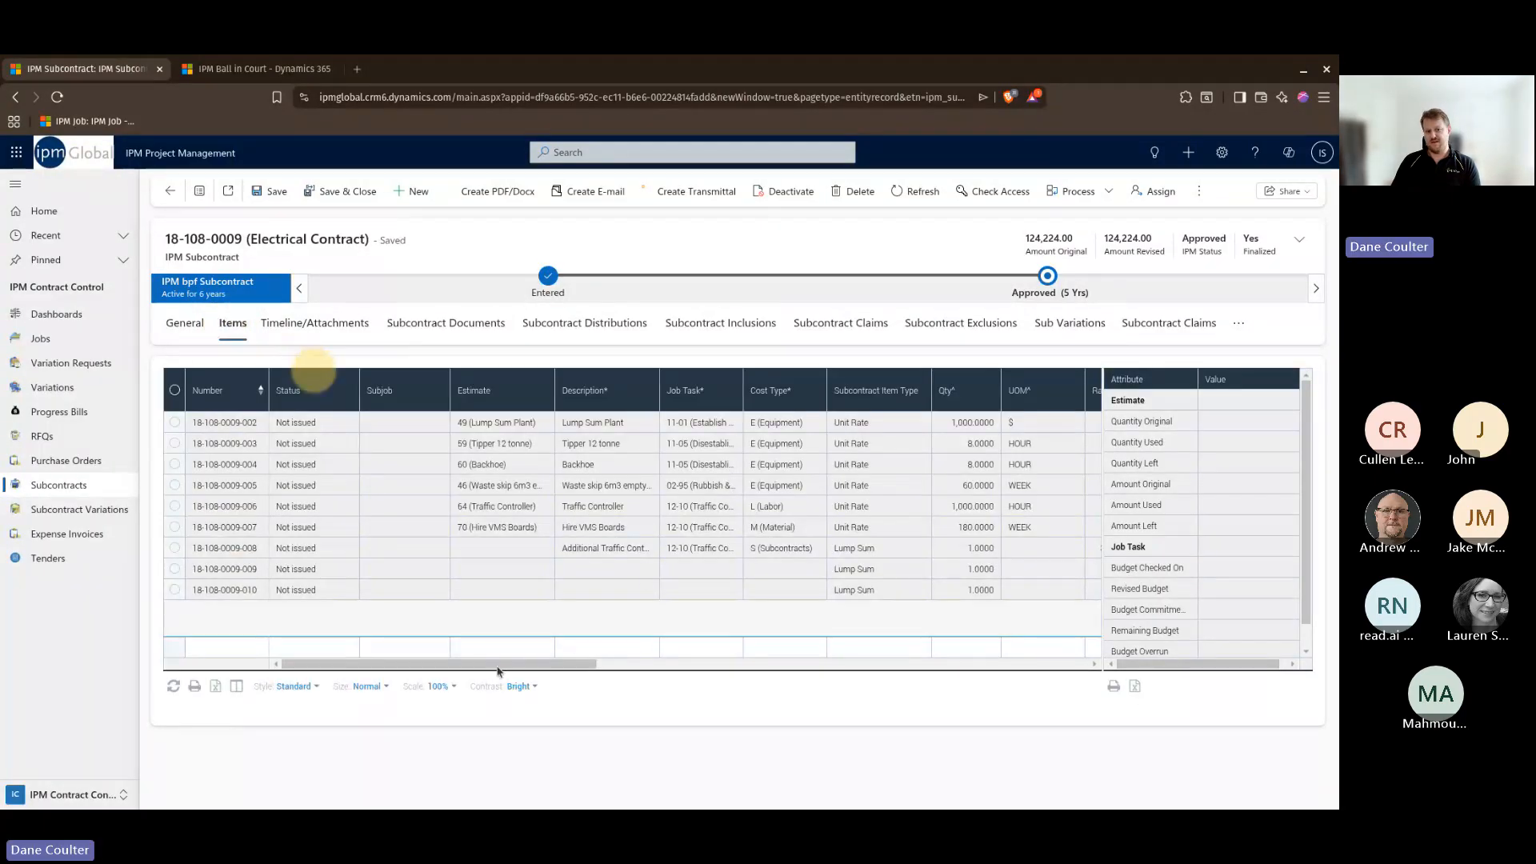
drag(497, 667, 430, 669)
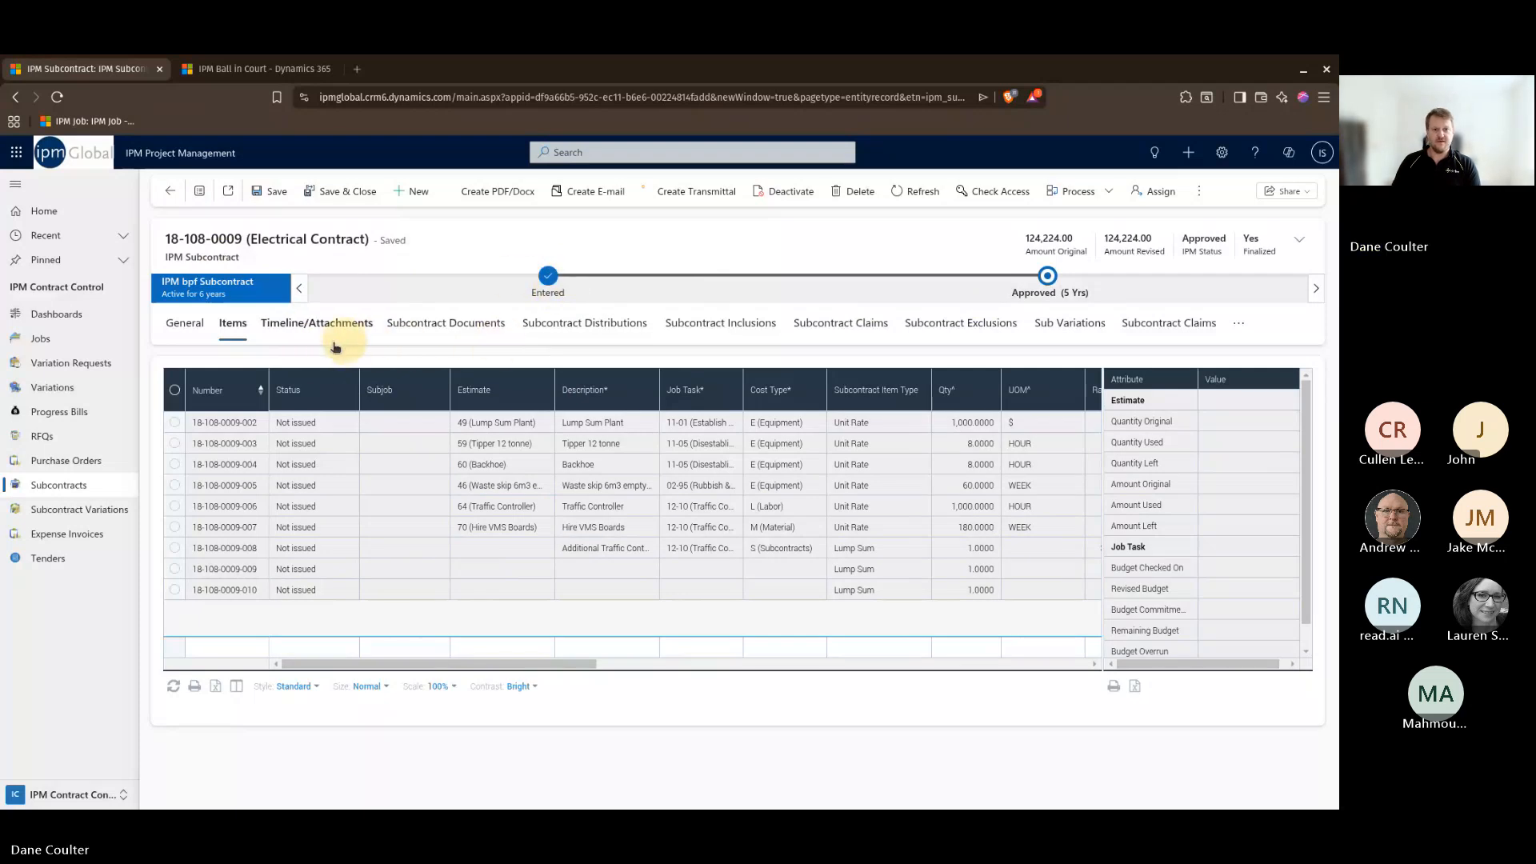
click(169, 194)
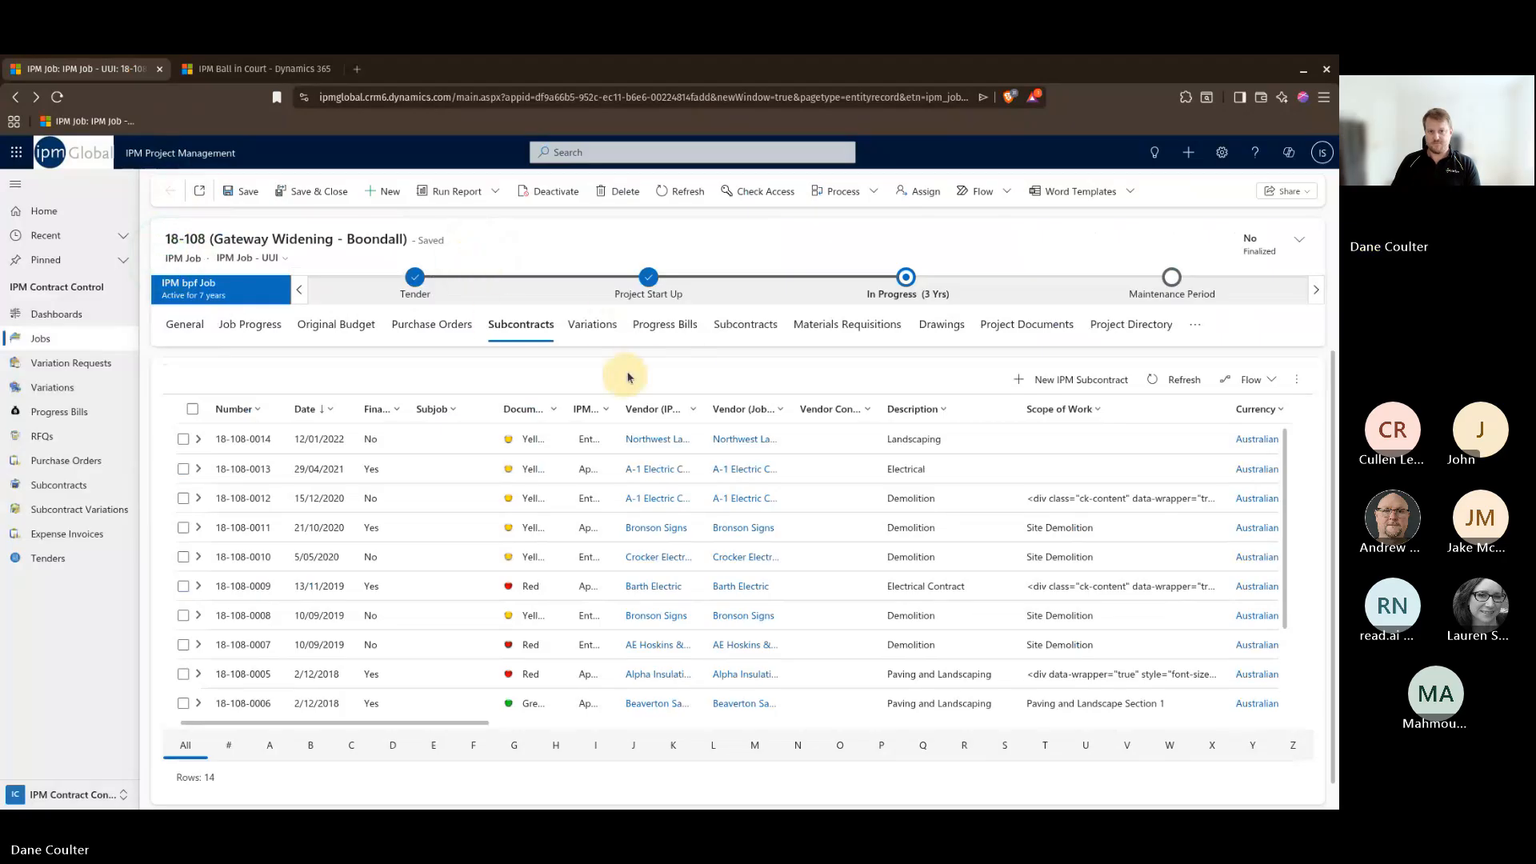
- Open the "Change to Drainage" request from the job's variations, examine its estimate lines and markups, and return to the job
click(596, 332)
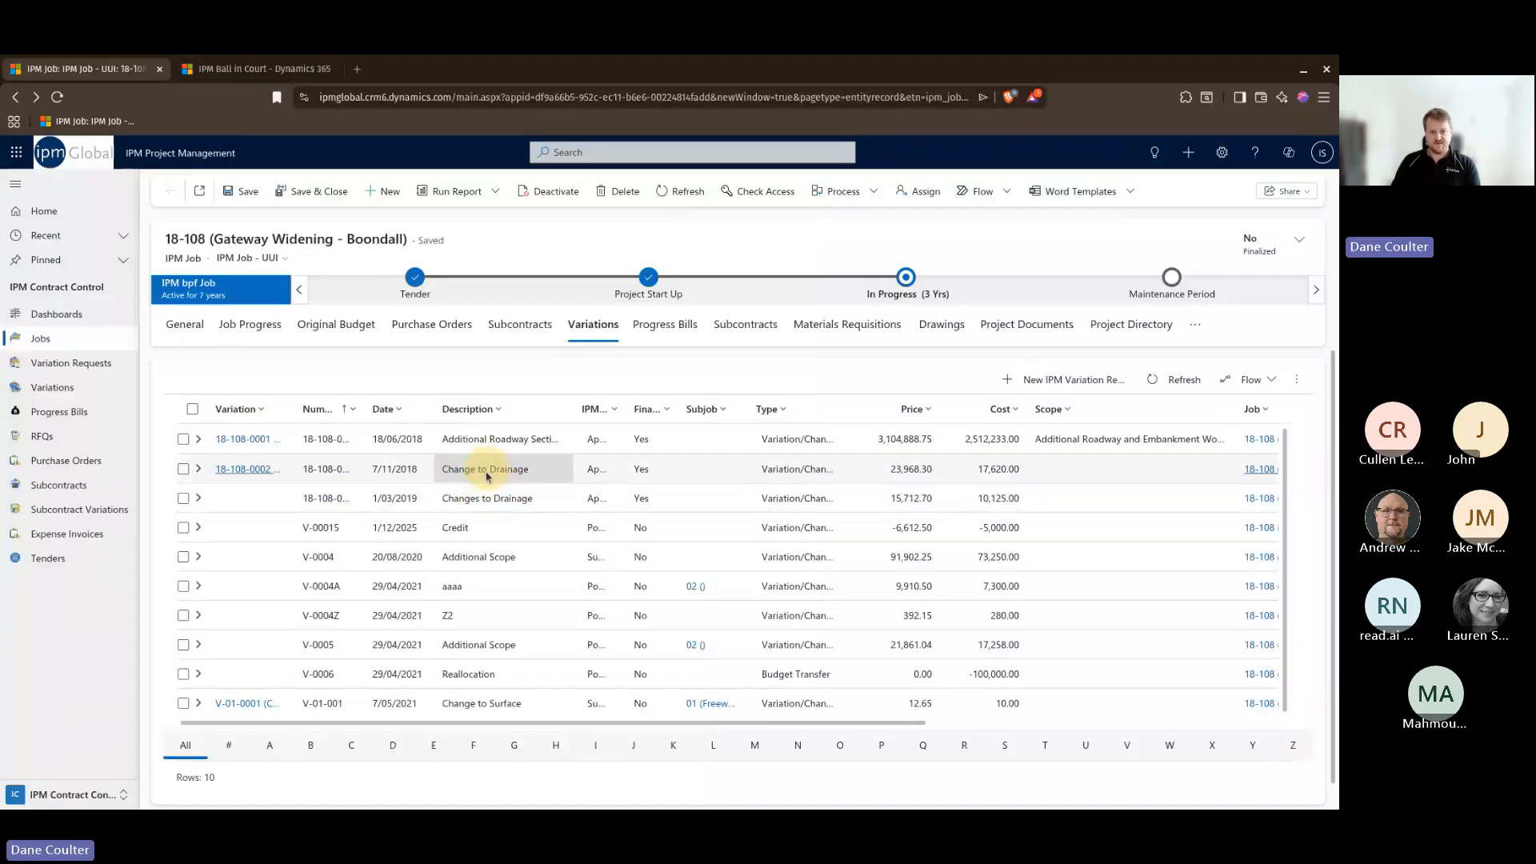
double_click(490, 470)
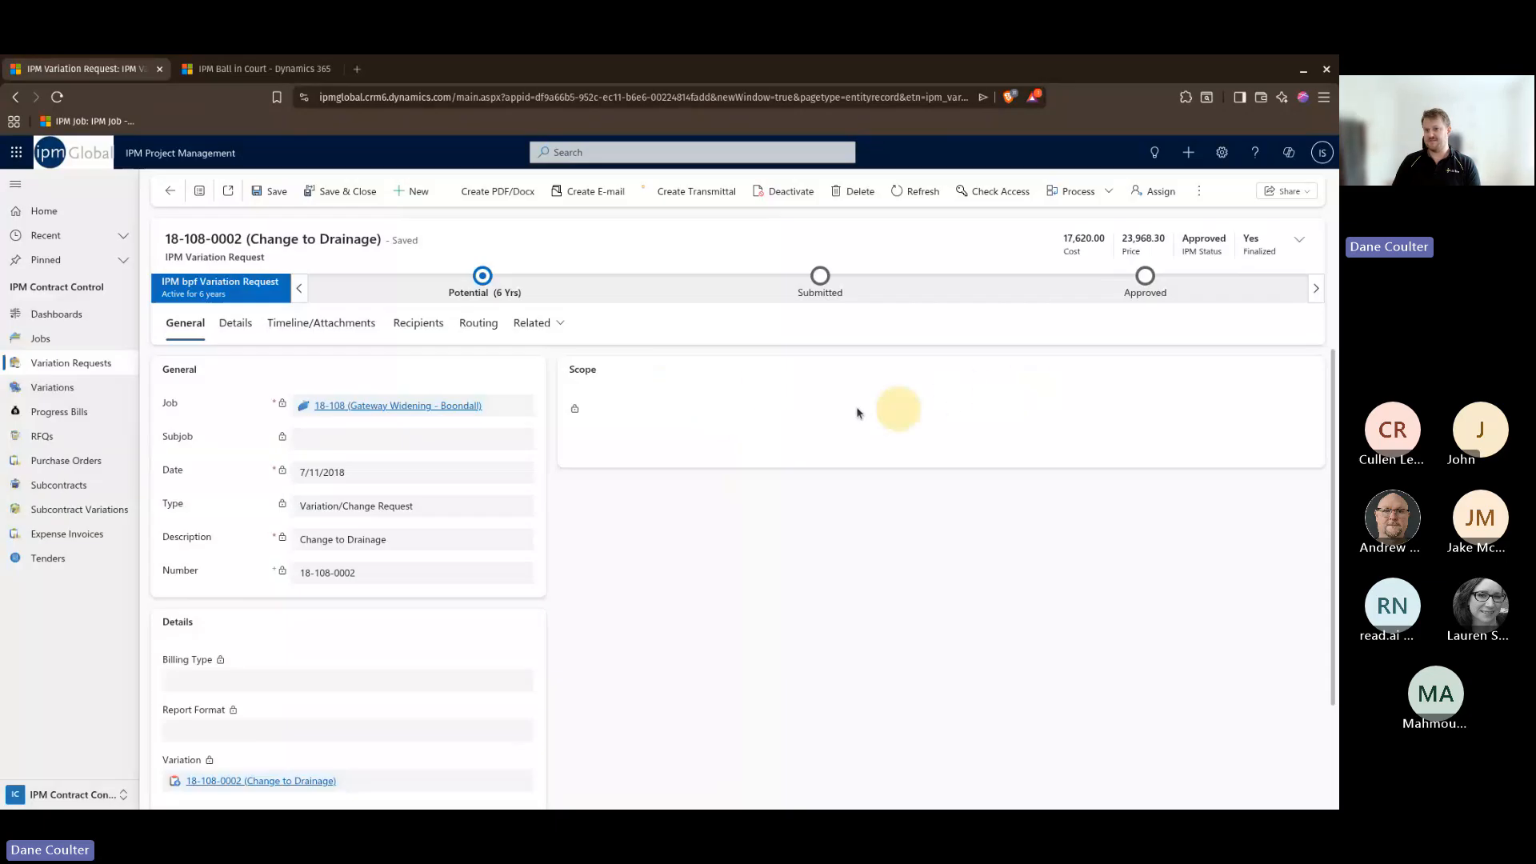
click(236, 322)
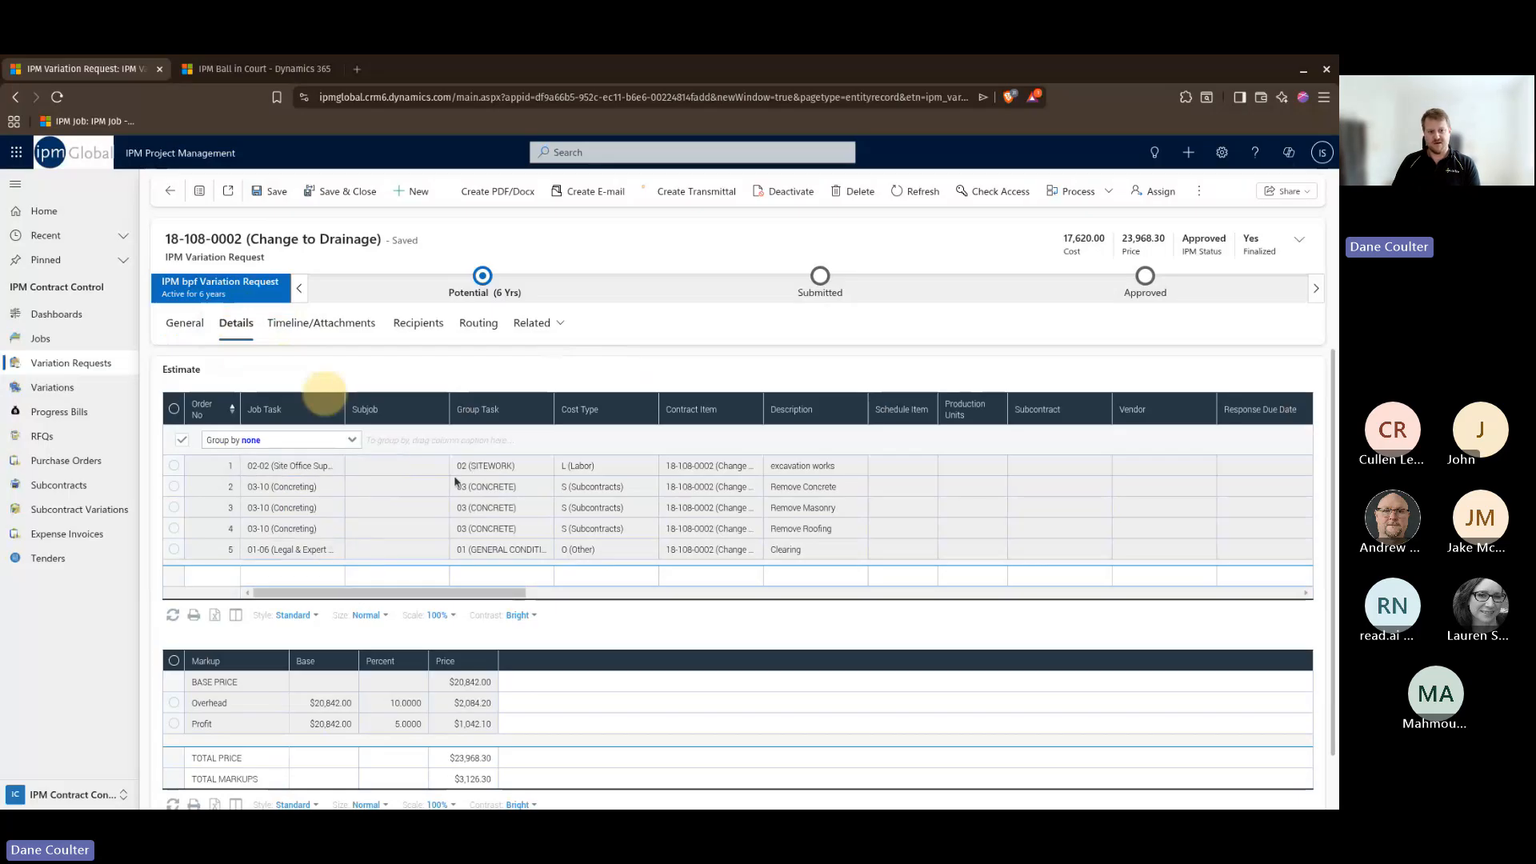
drag(375, 594, 736, 636)
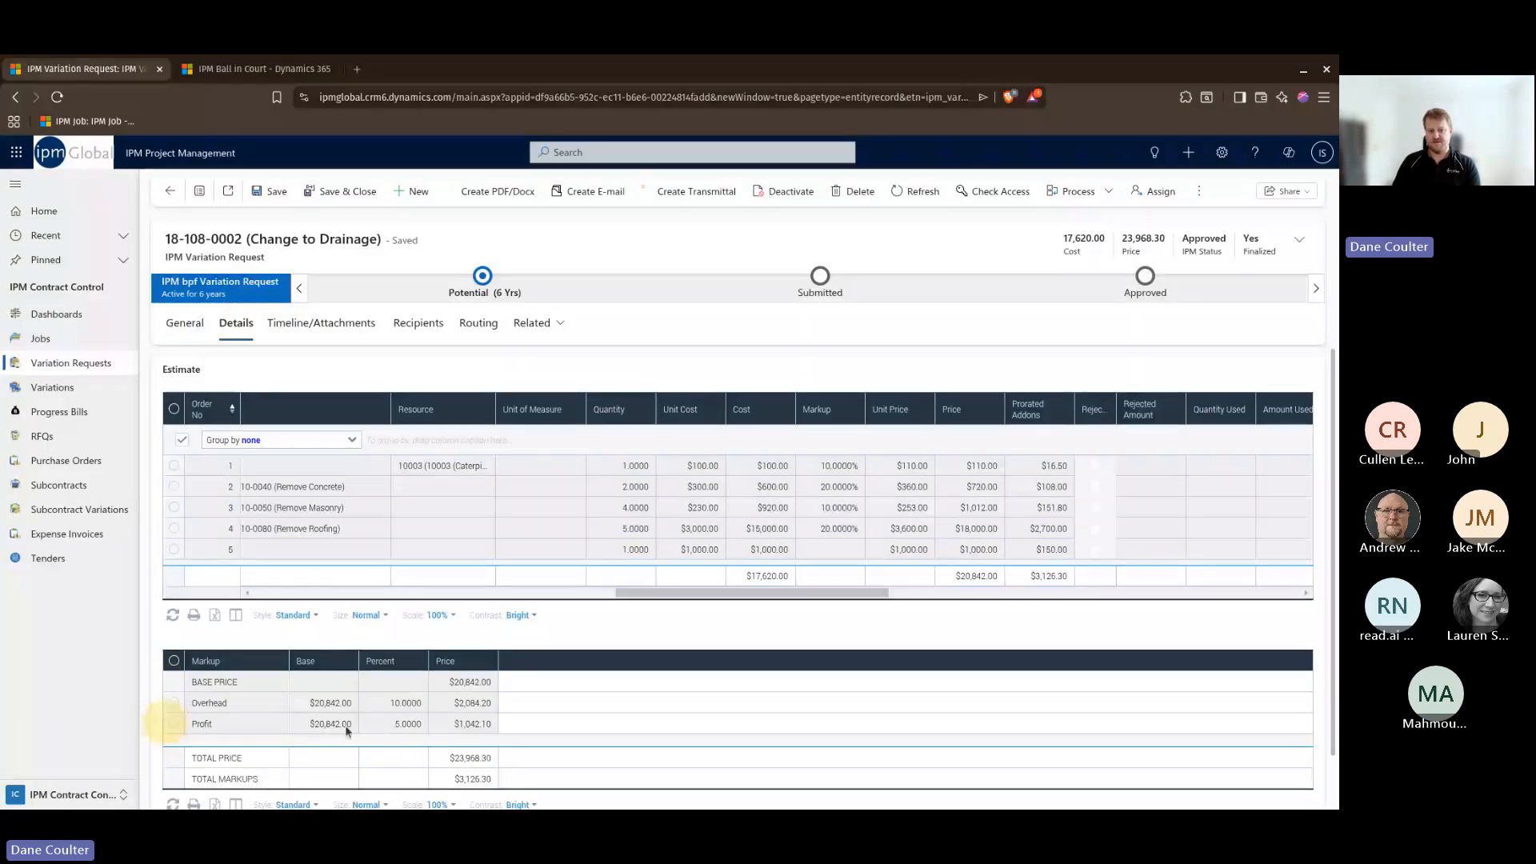
scroll(493, 722, down, 1)
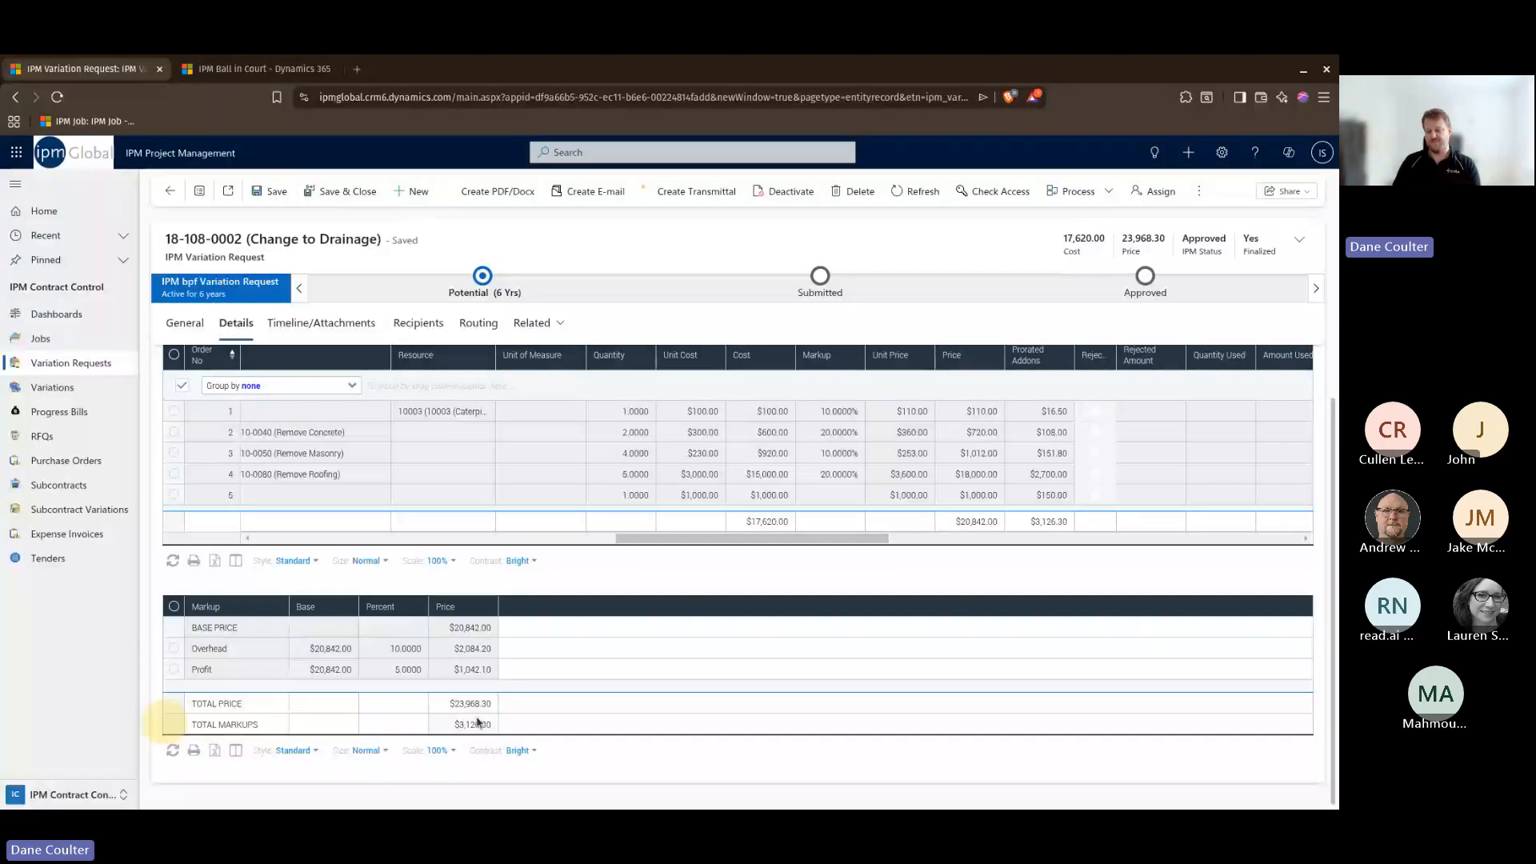
scroll(431, 560, up, 1)
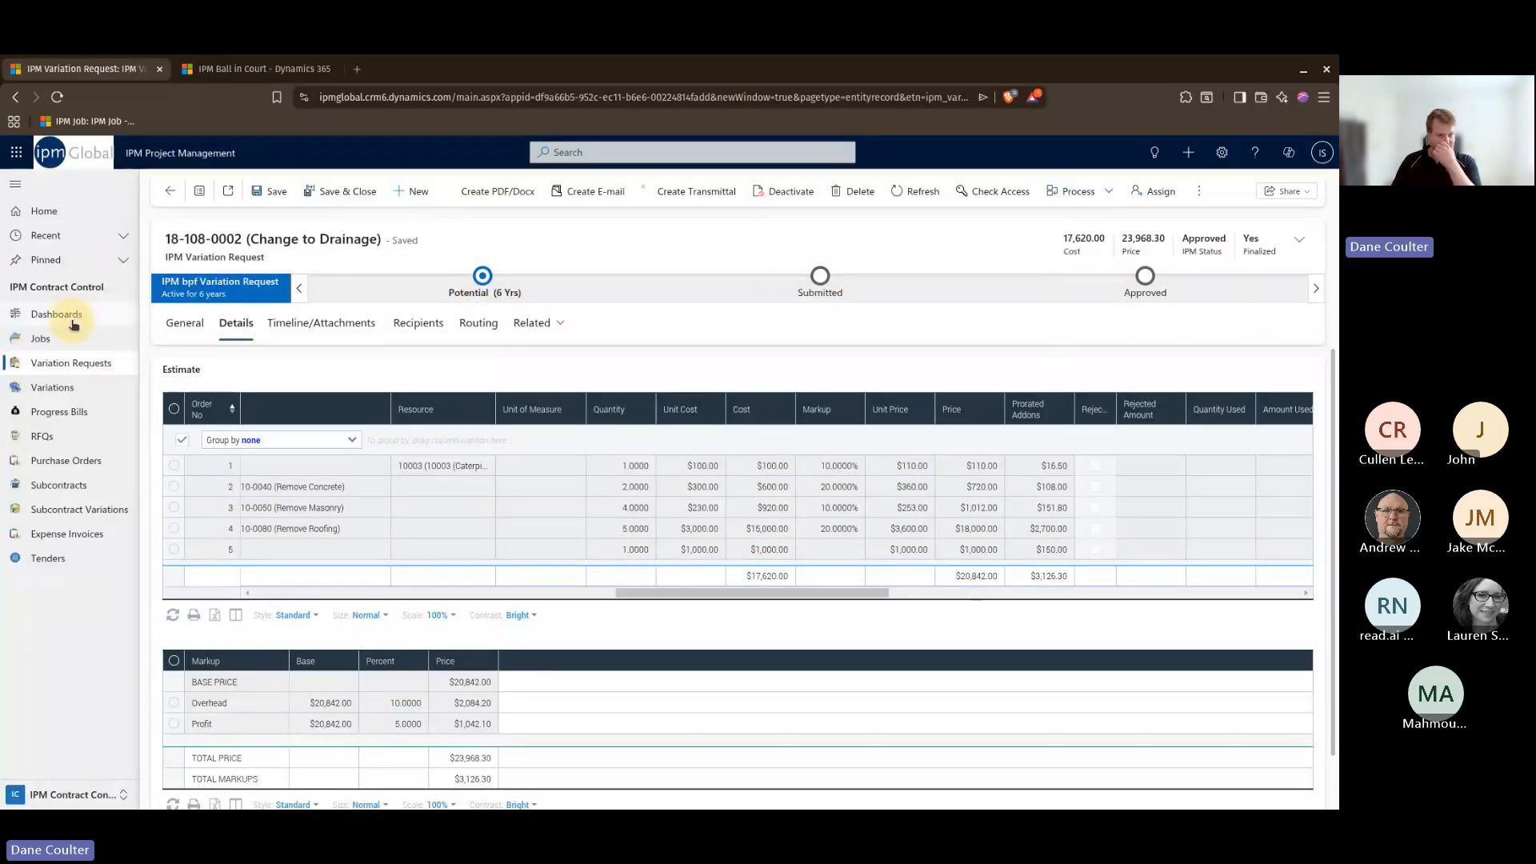
click(169, 194)
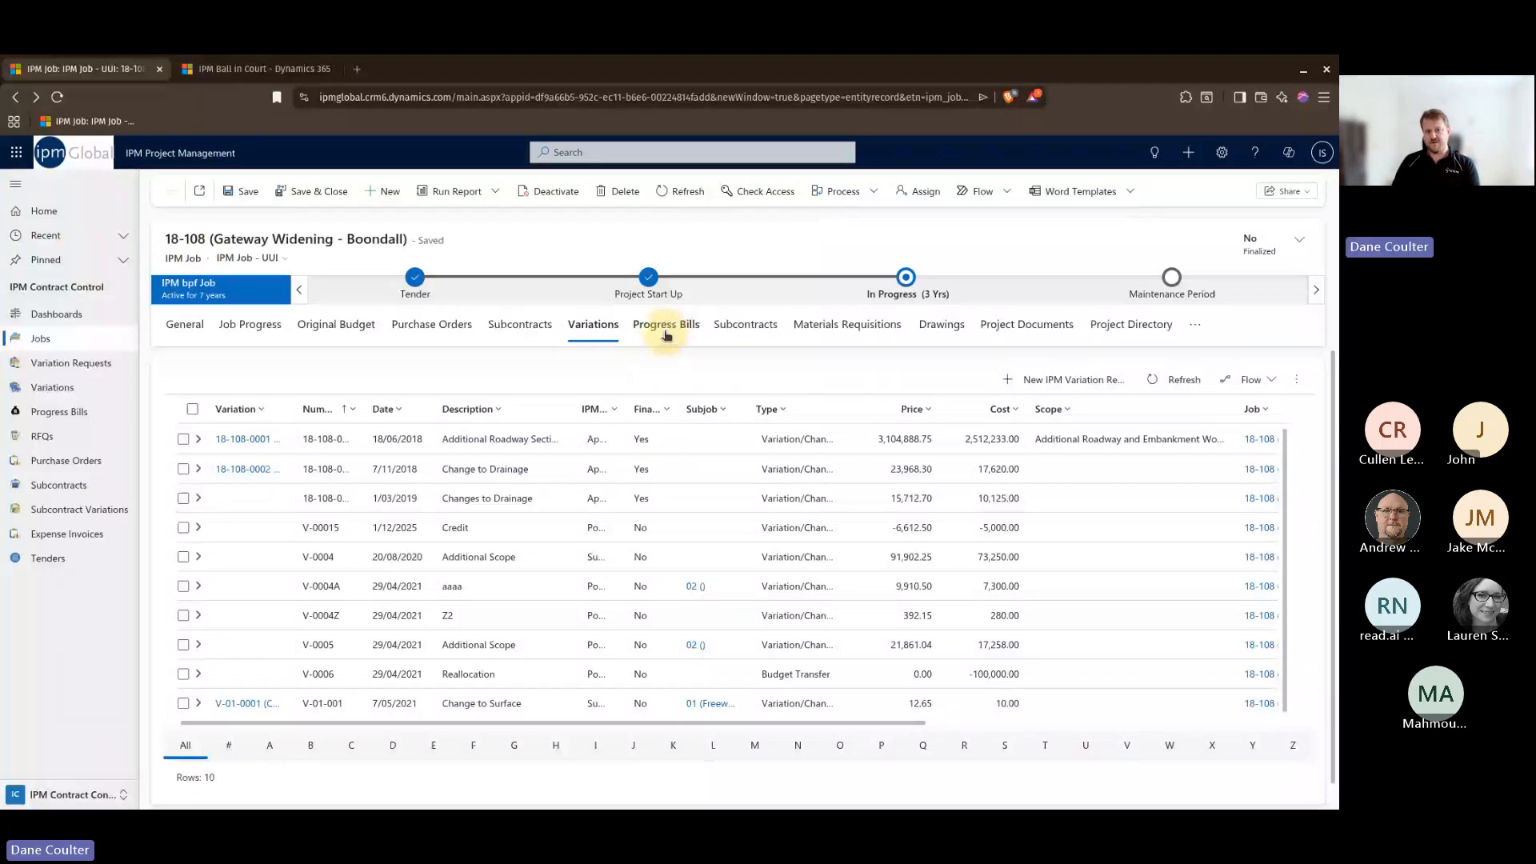
- Open the "Earth Works" progress bill dated 2/09/2020 from the job's progress bills
click(666, 335)
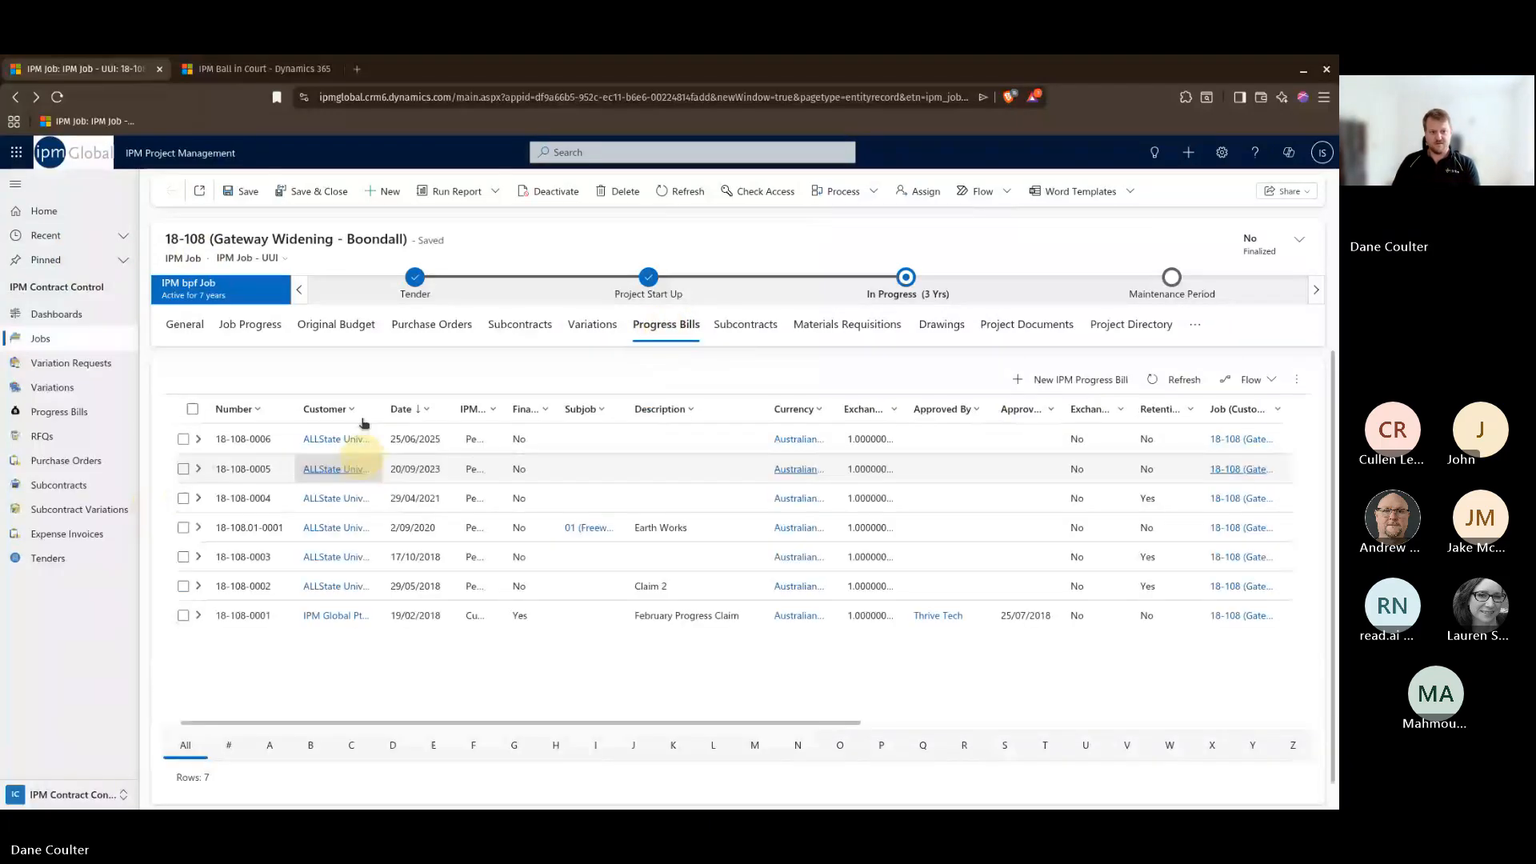
click(424, 532)
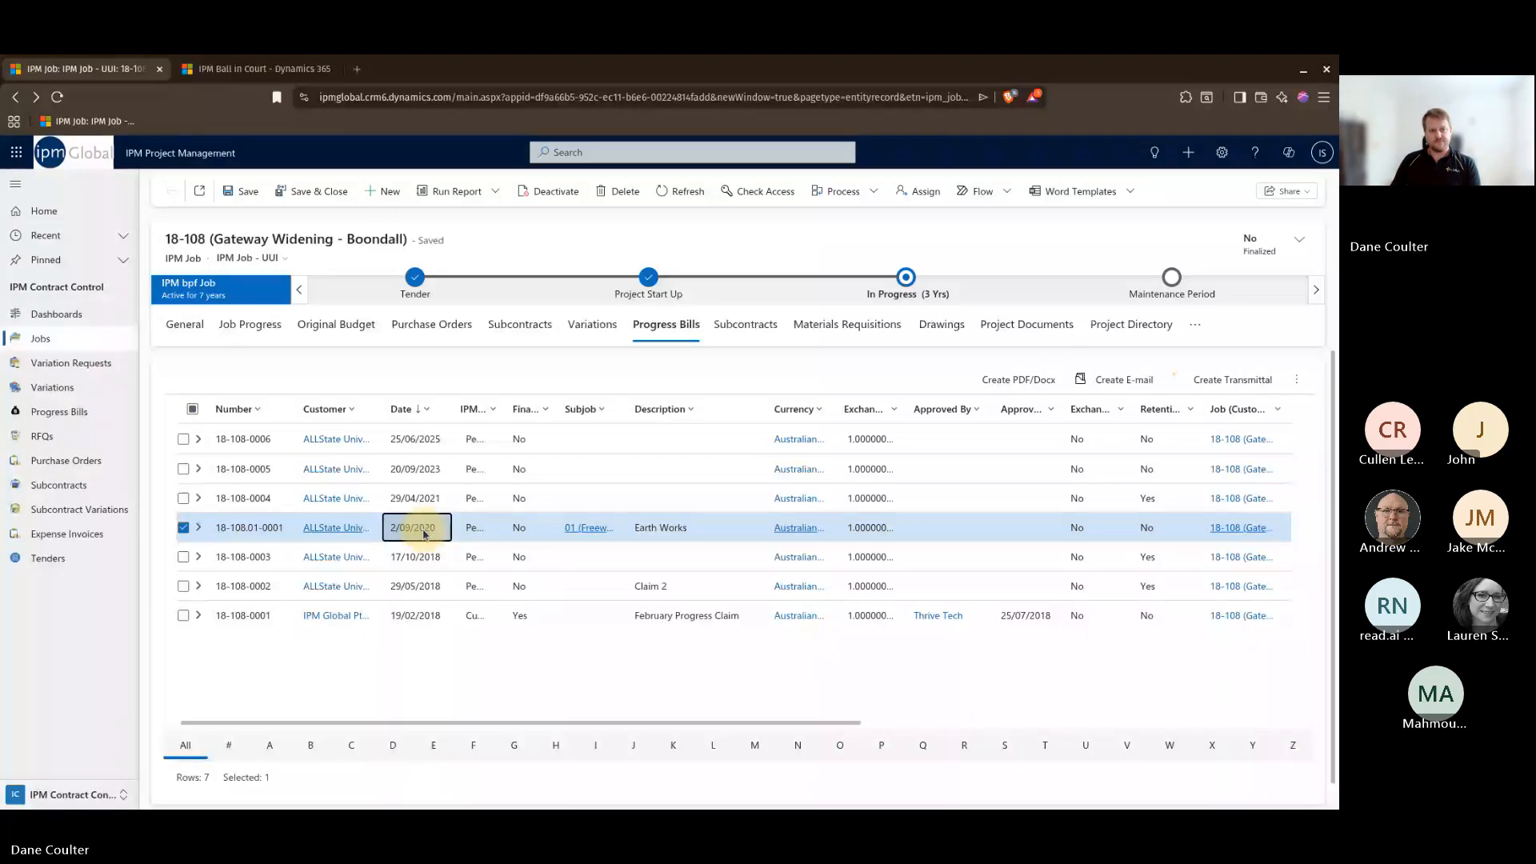
double_click(424, 532)
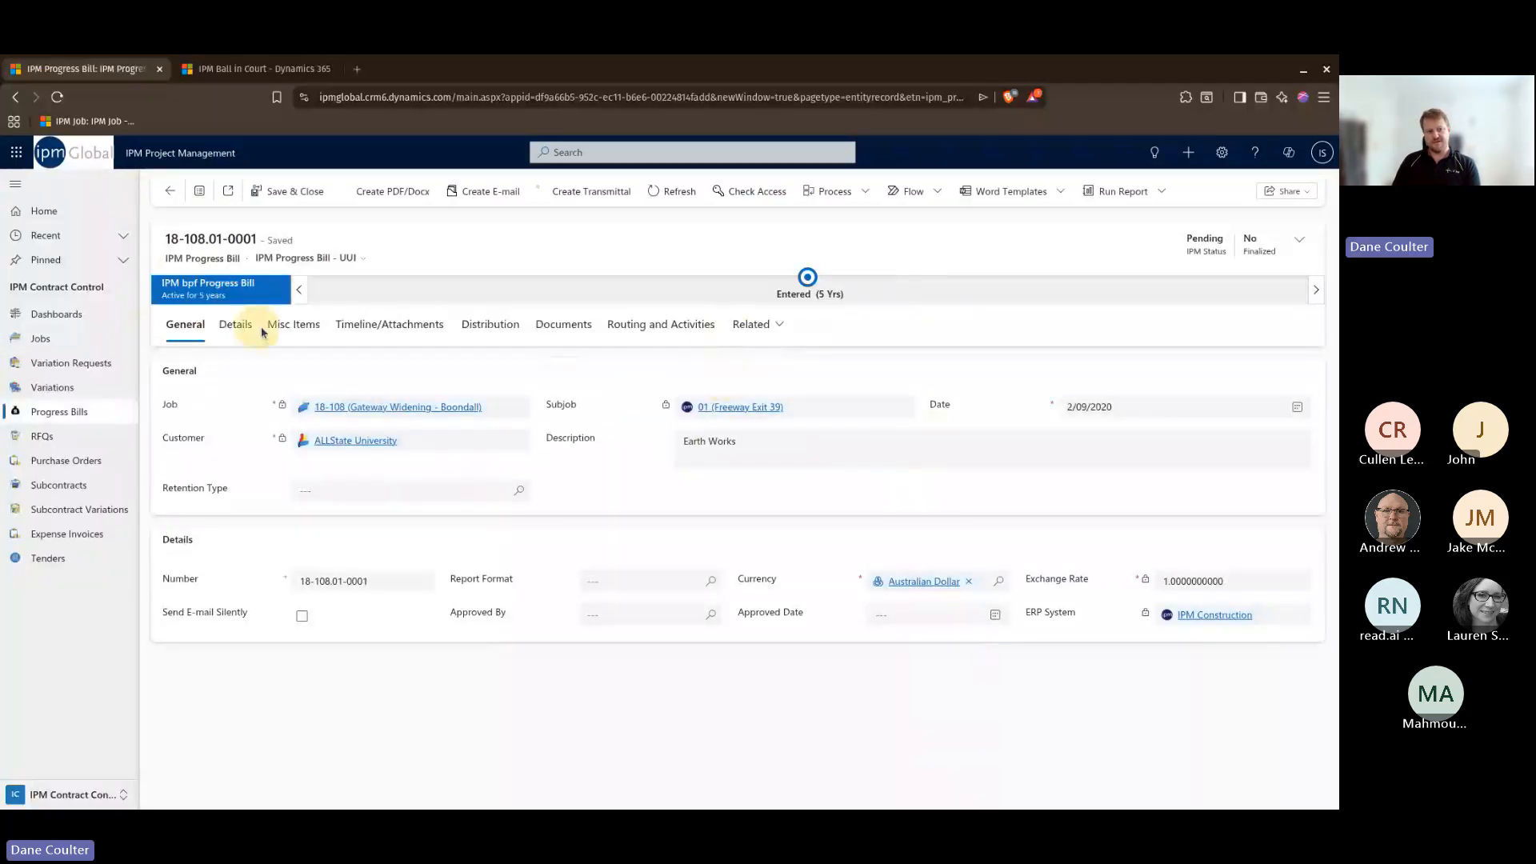
- Examine the progress bill's billing detail across the work completed and balance columns, and return to the job
click(237, 327)
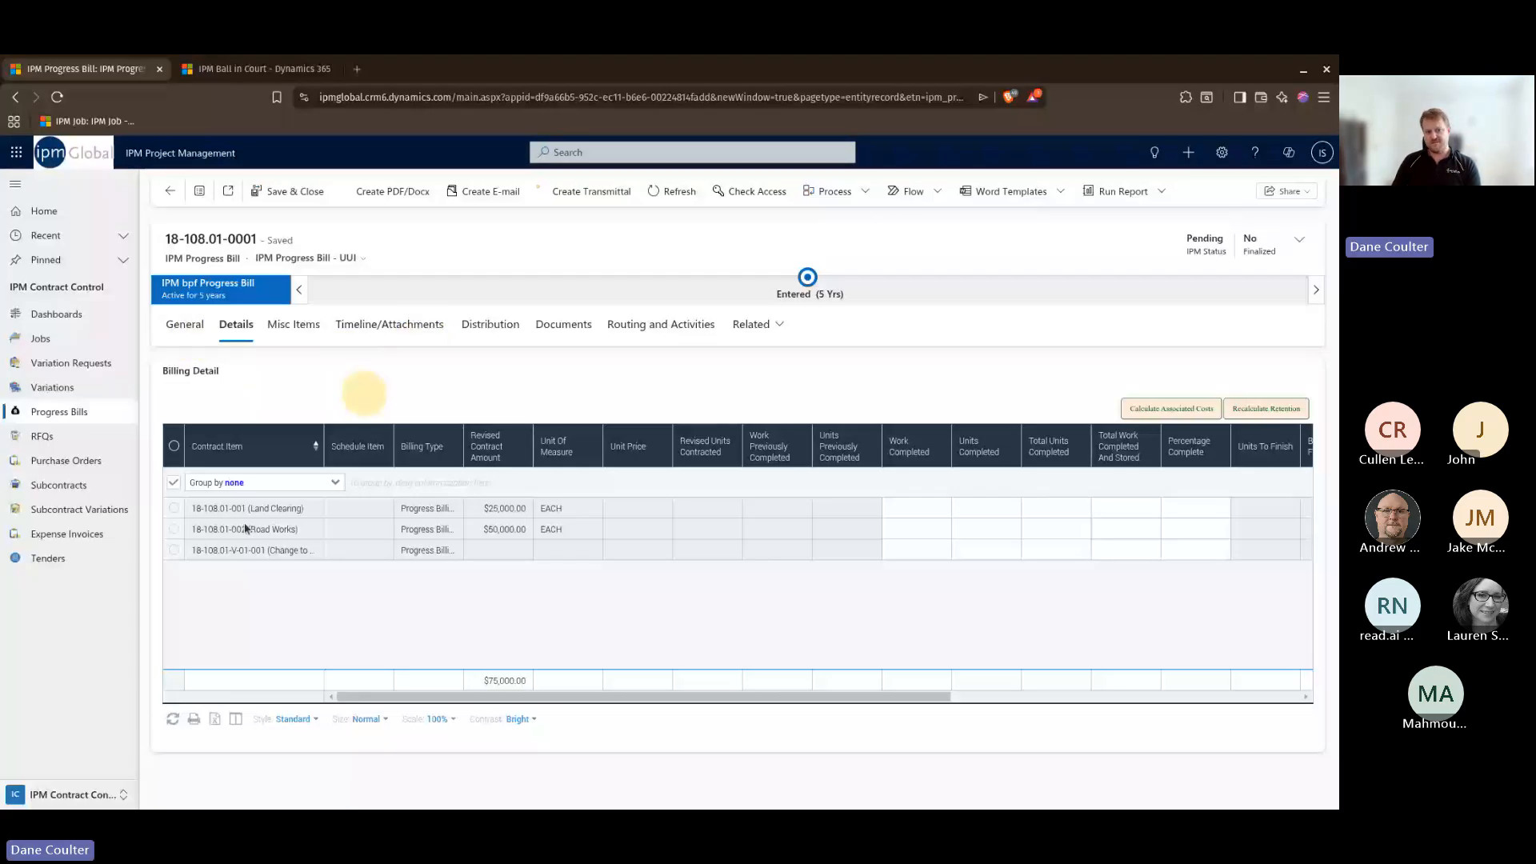
drag(478, 700, 604, 701)
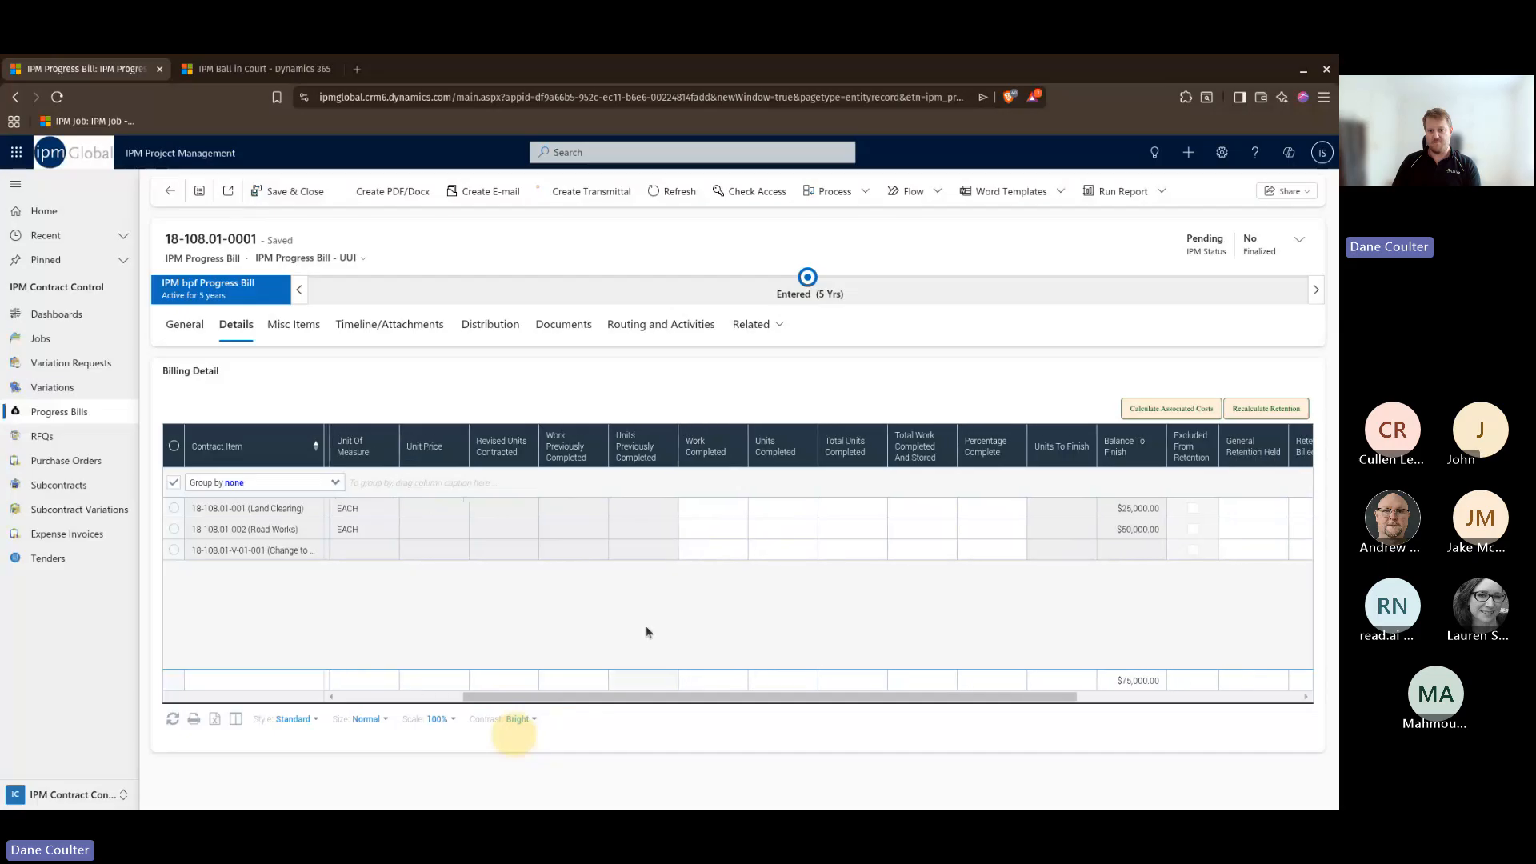
click(720, 544)
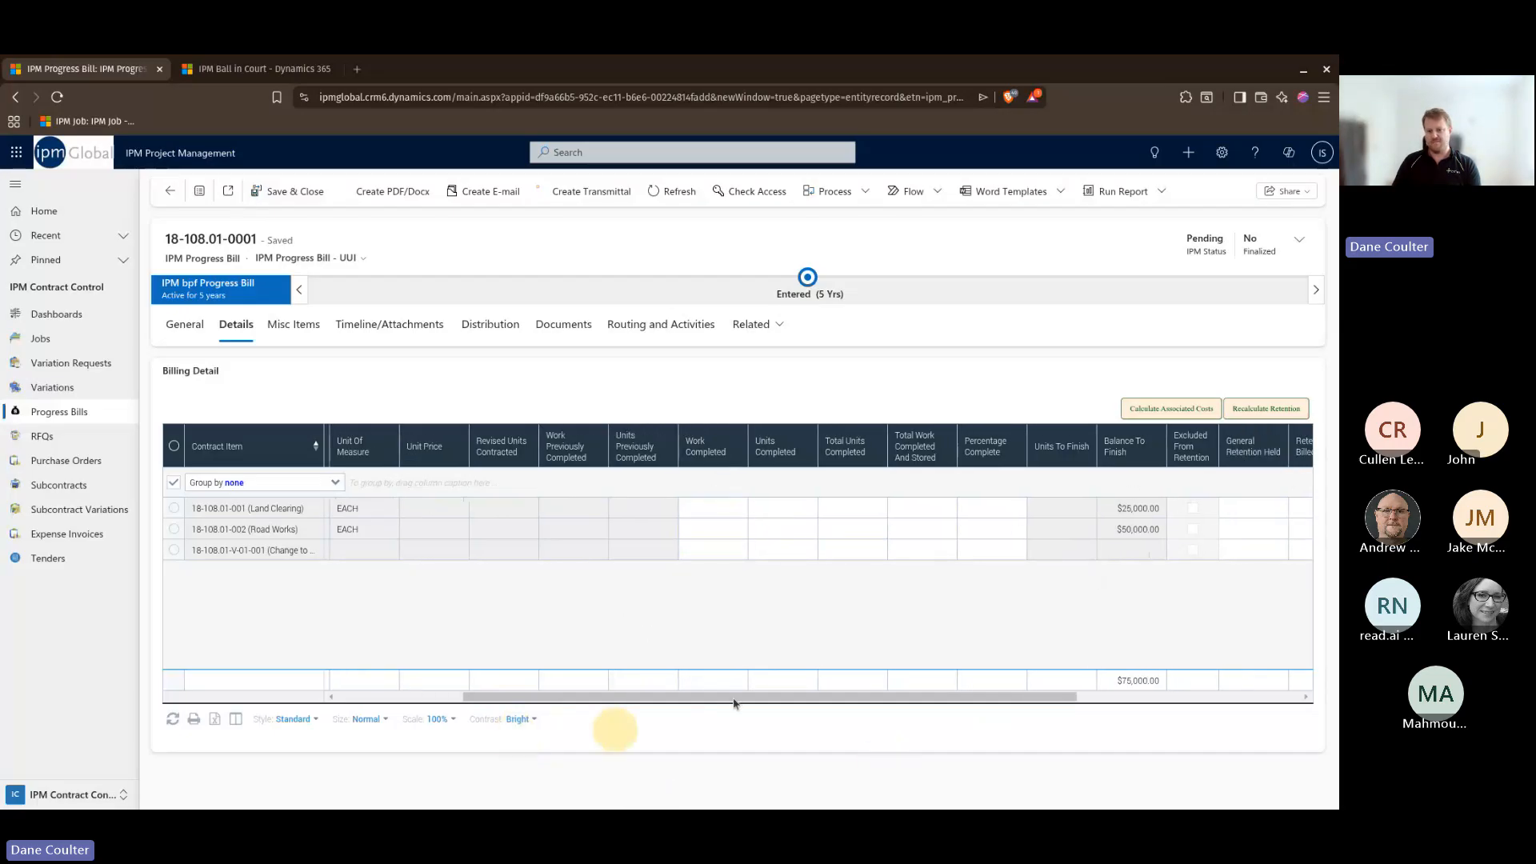
drag(734, 703, 676, 702)
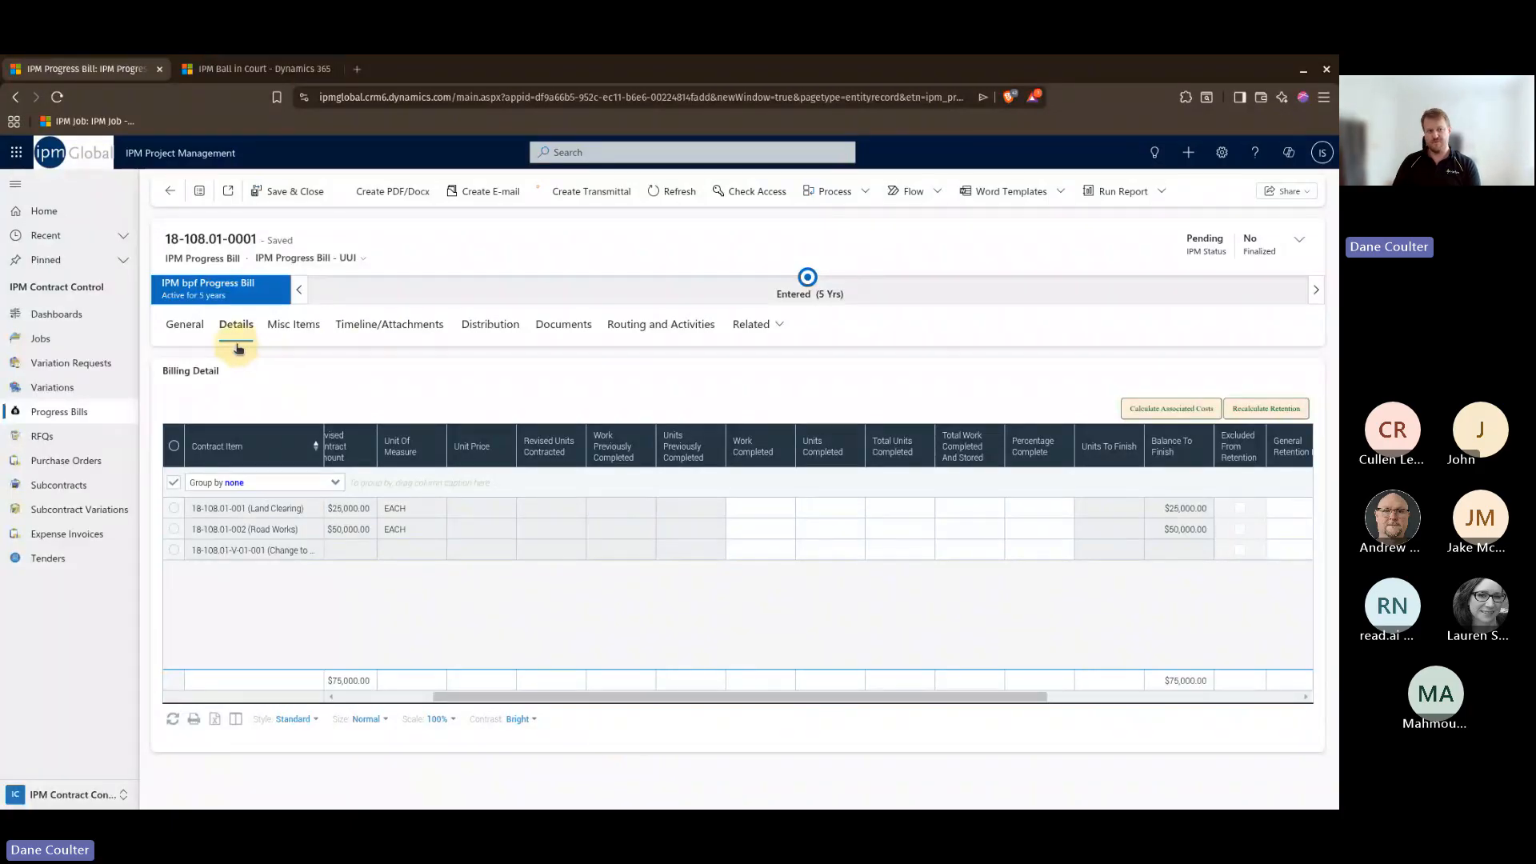
click(190, 328)
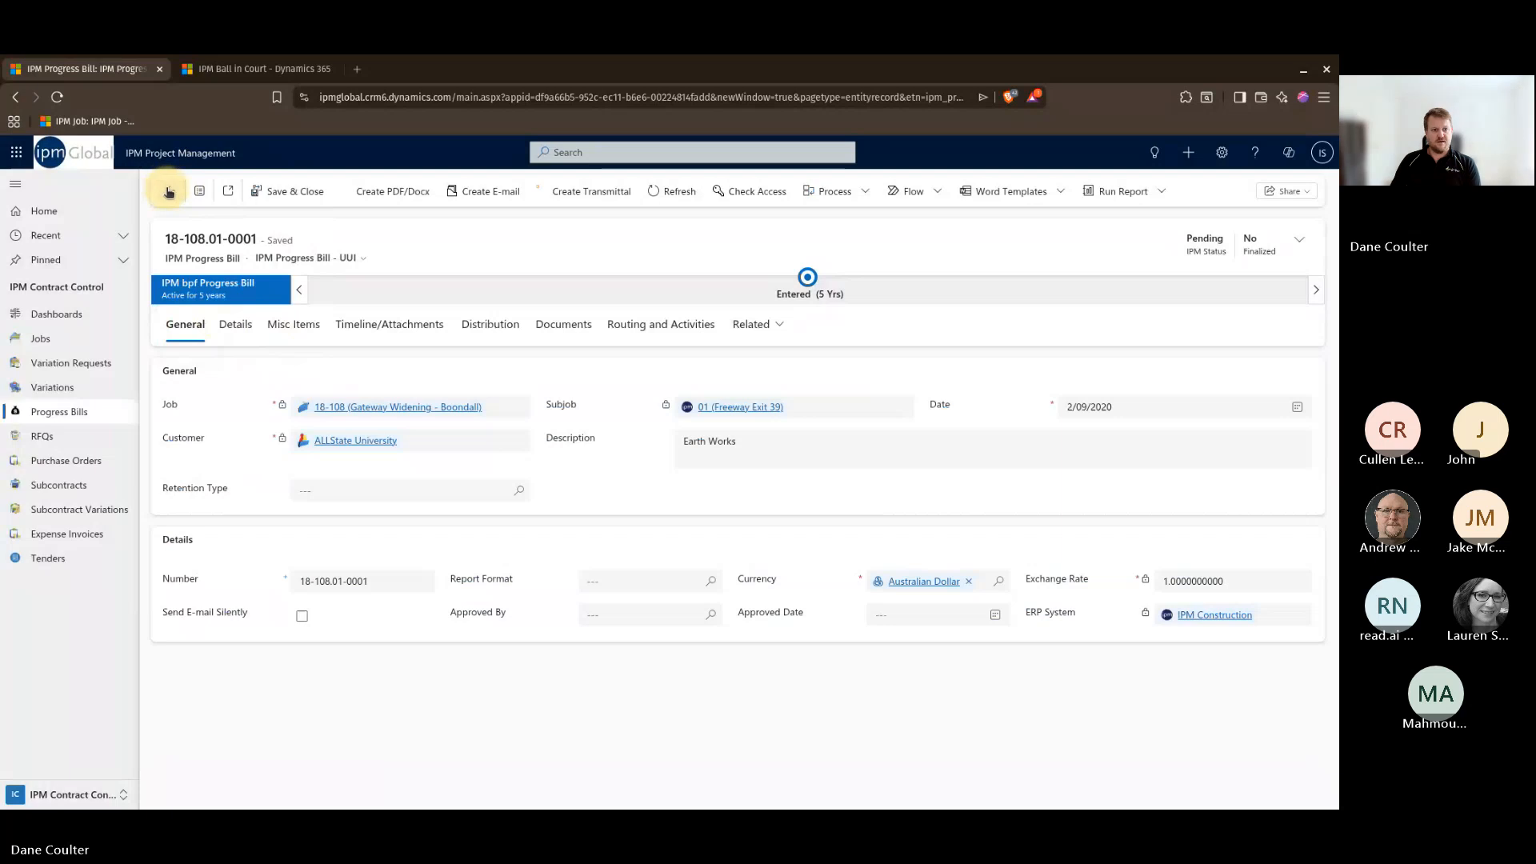
click(169, 192)
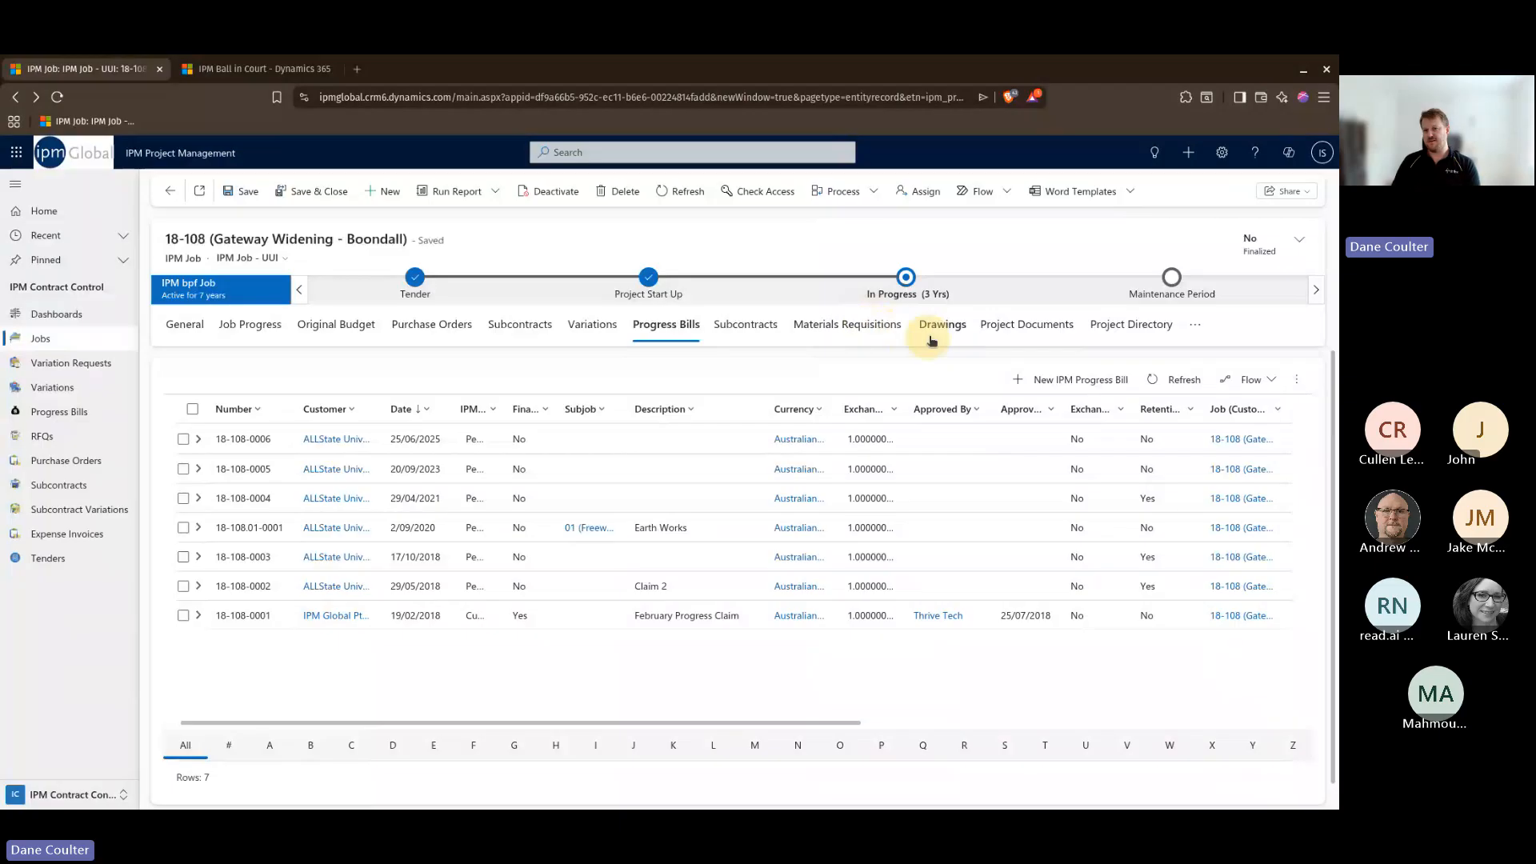
- Examine the 10 (Architectural) discipline in the job's drawings and the A12 category in its project documents
click(952, 328)
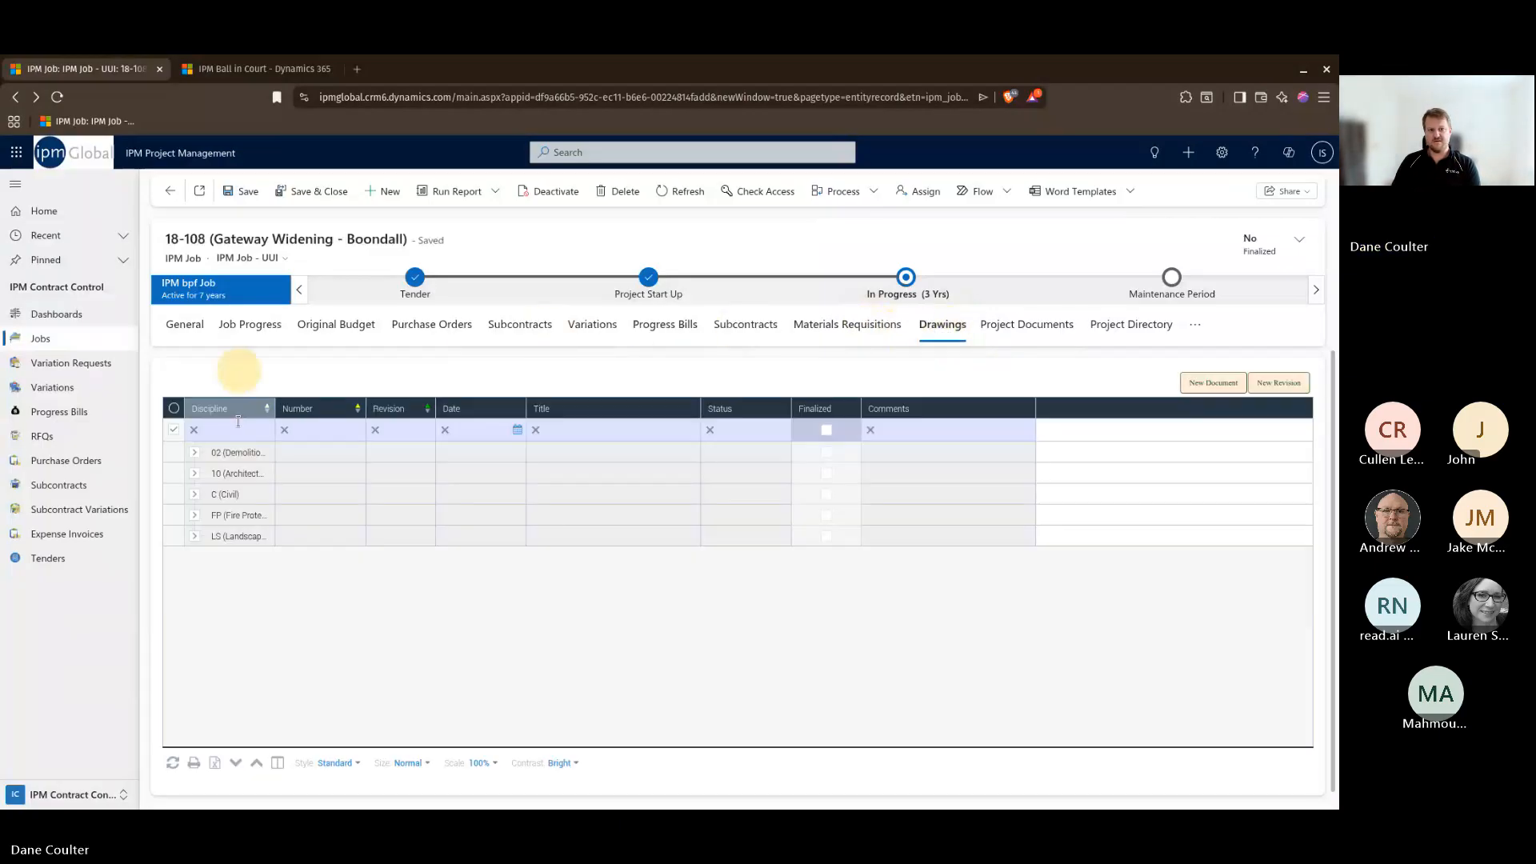
click(196, 474)
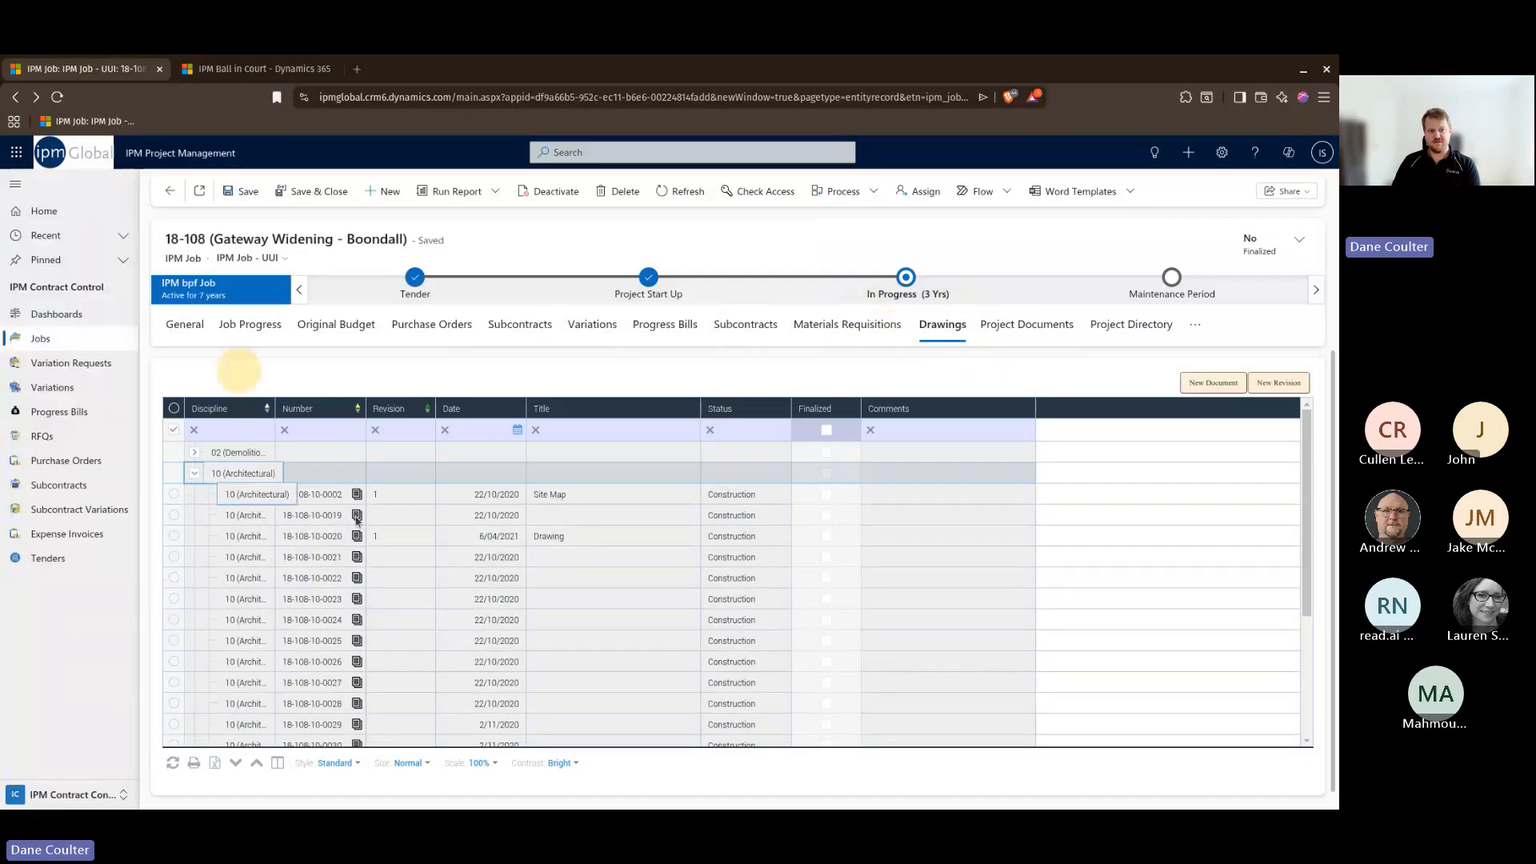
scroll(326, 524, down, 5)
scroll(320, 523, up, 5)
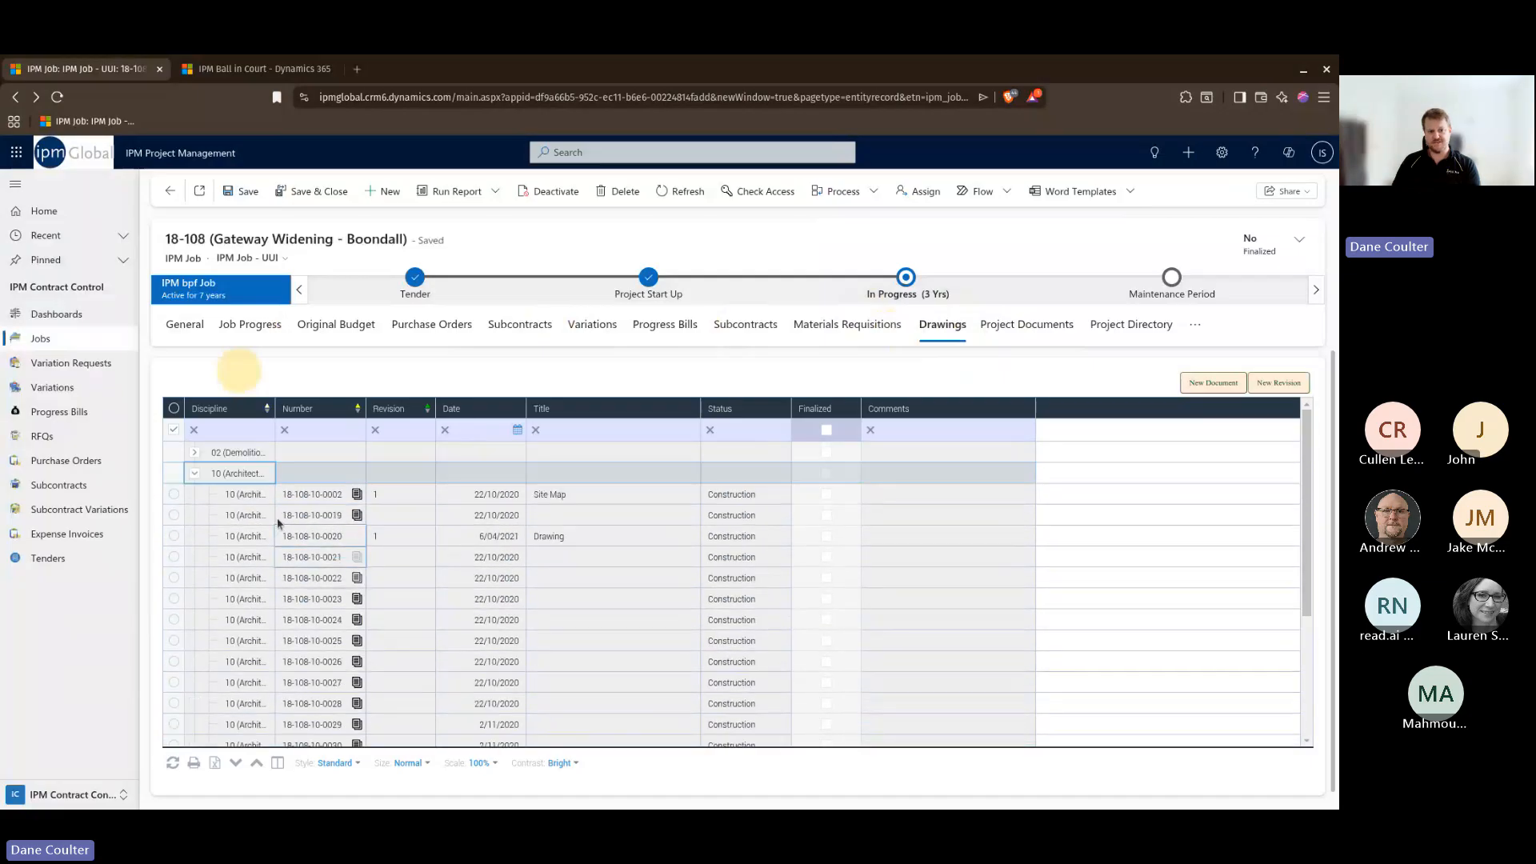
scroll(536, 581, down, 2)
scroll(532, 585, down, 3)
scroll(532, 589, up, 5)
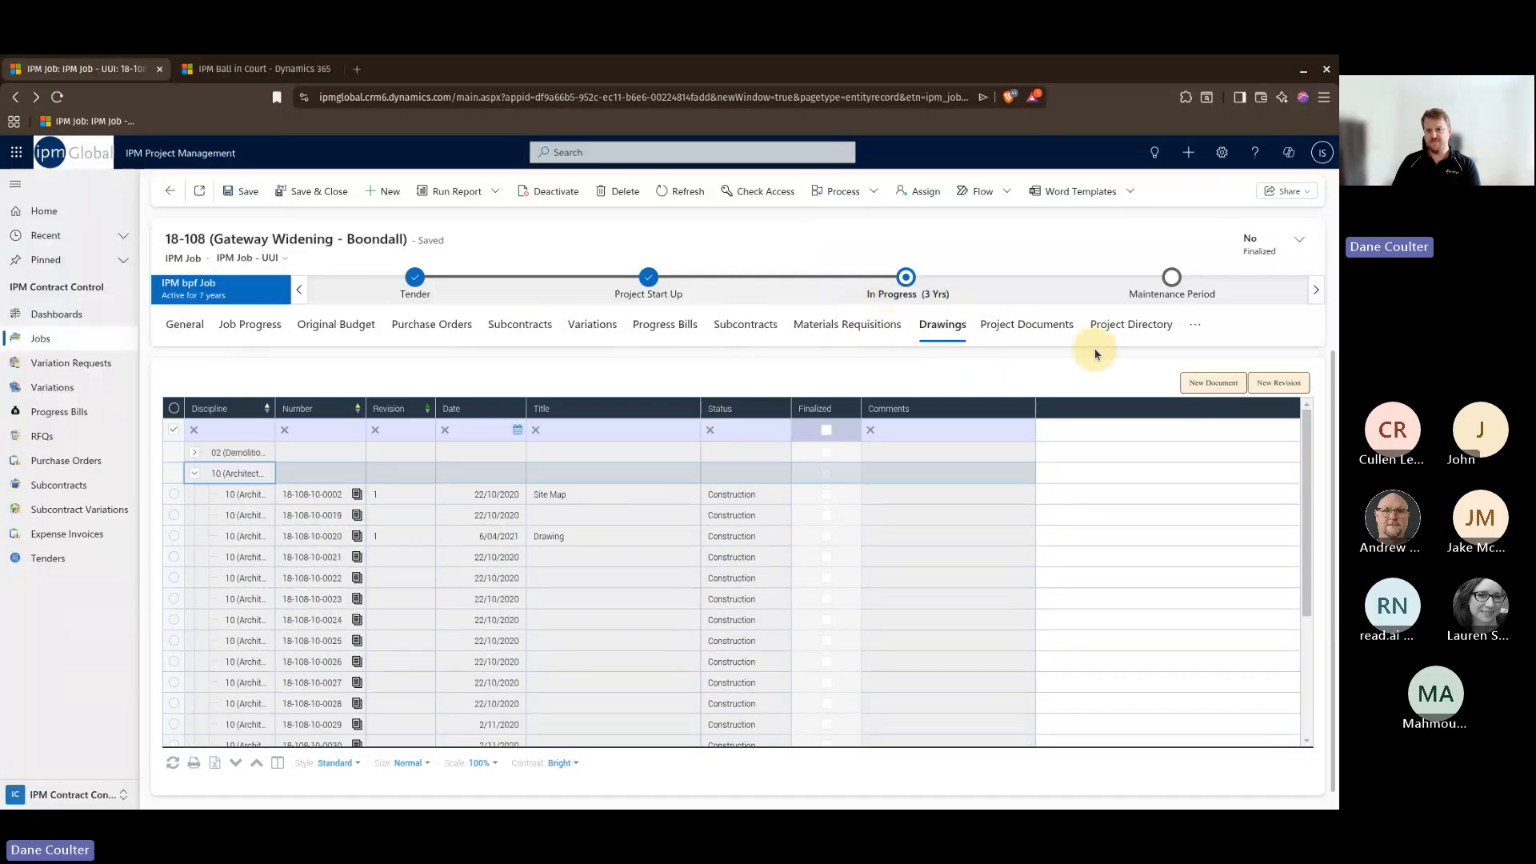
click(1028, 324)
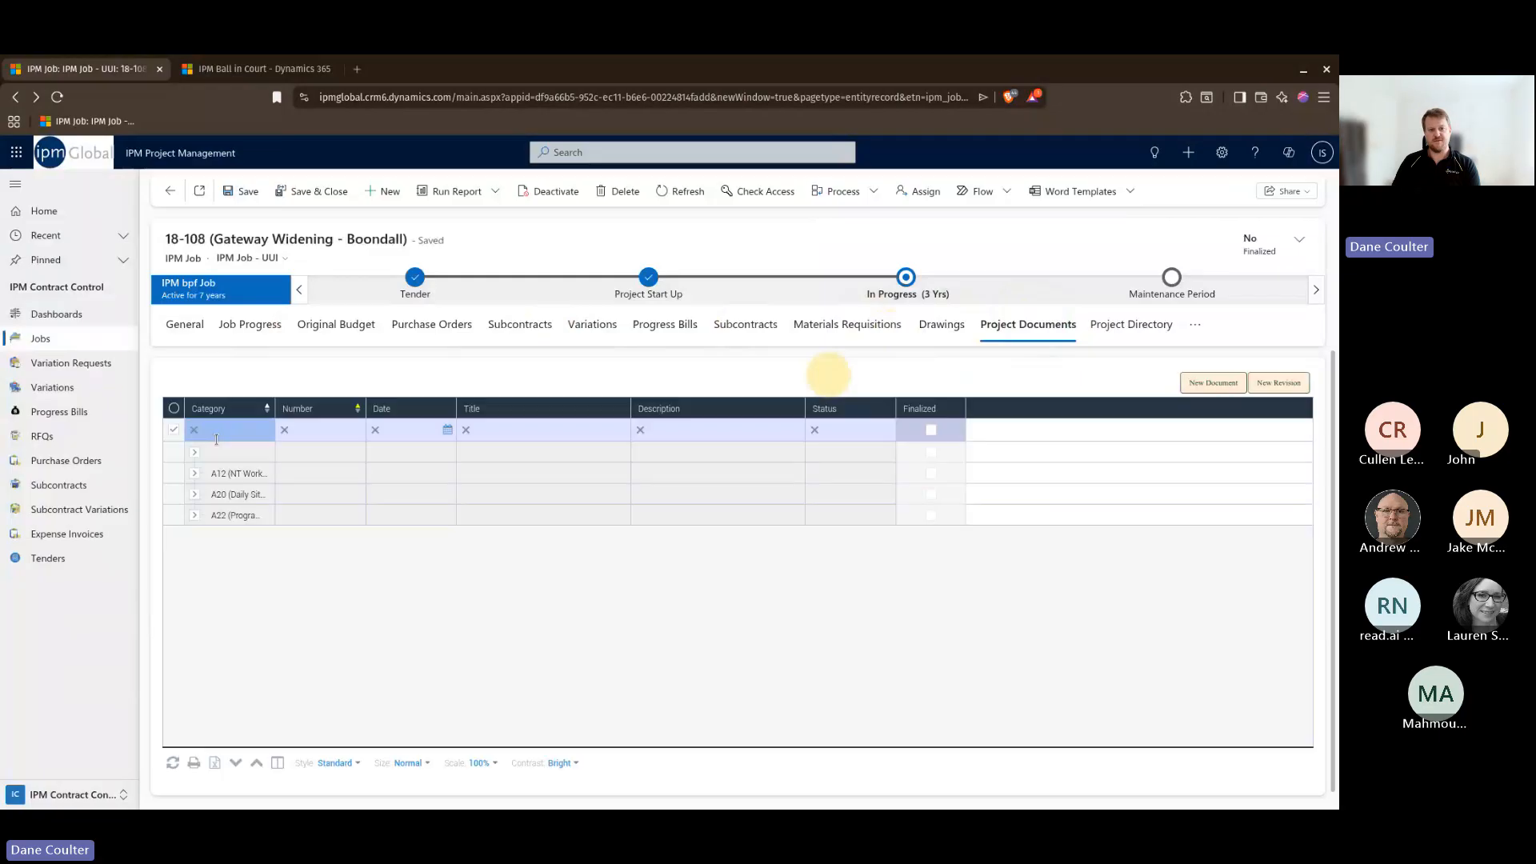
click(194, 473)
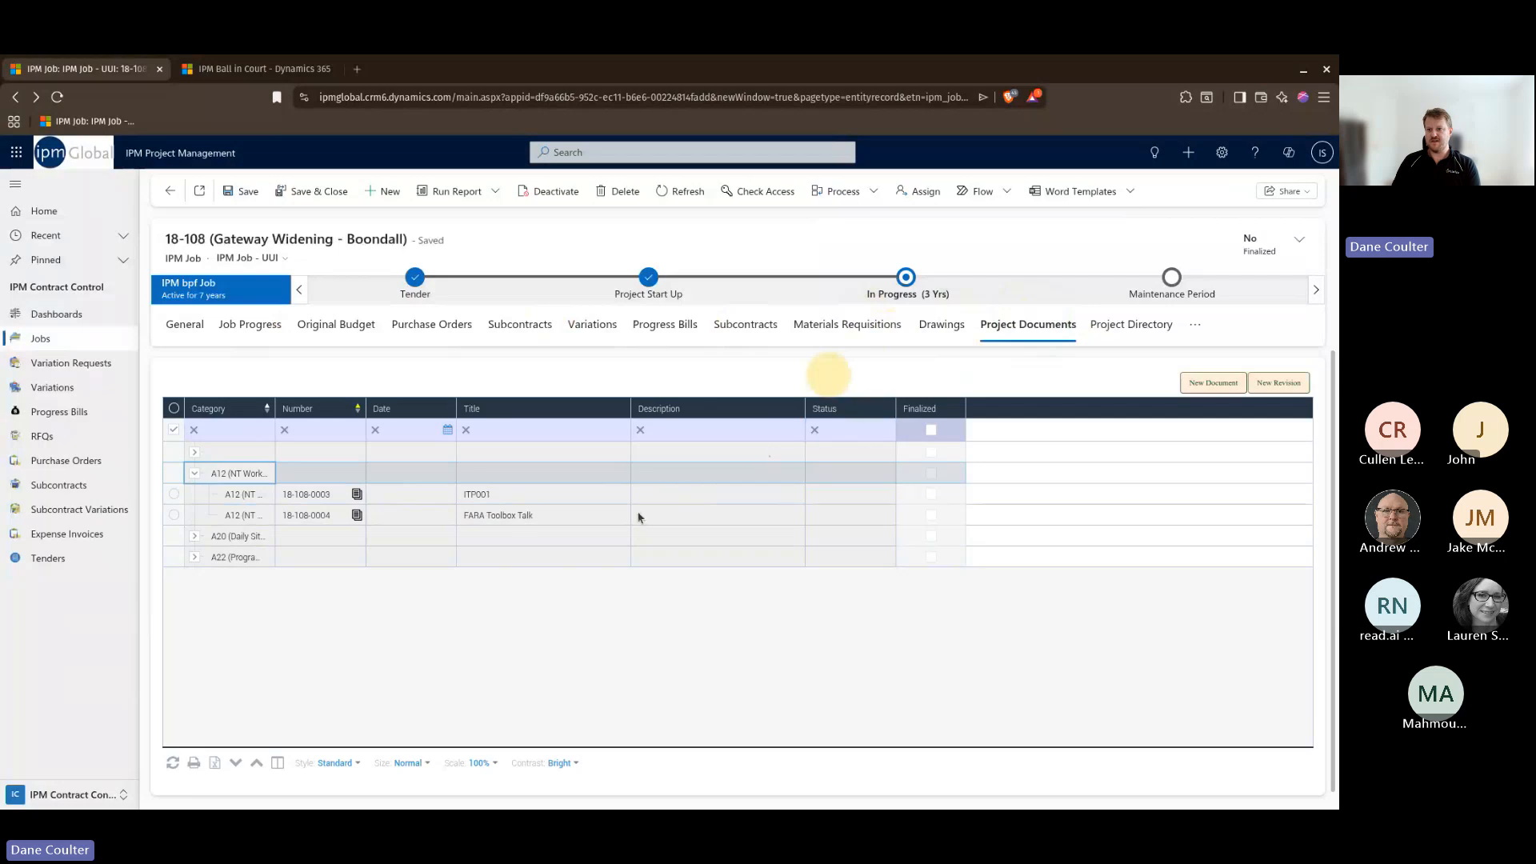
- Browse the job contacts in the project directory, including their roles, default recipient types and statuses
click(1132, 324)
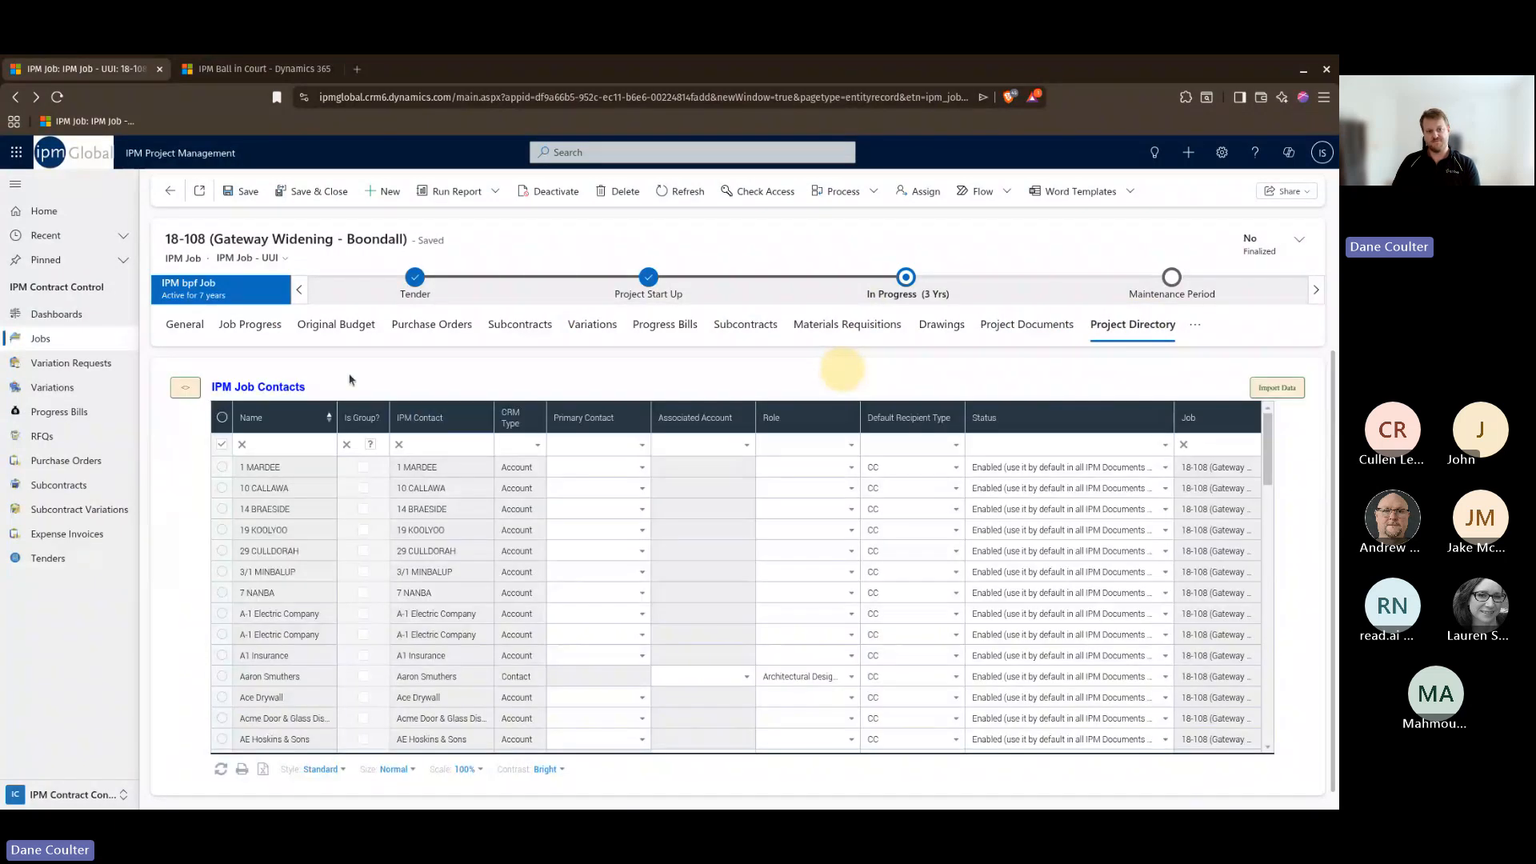
scroll(704, 499, down, 5)
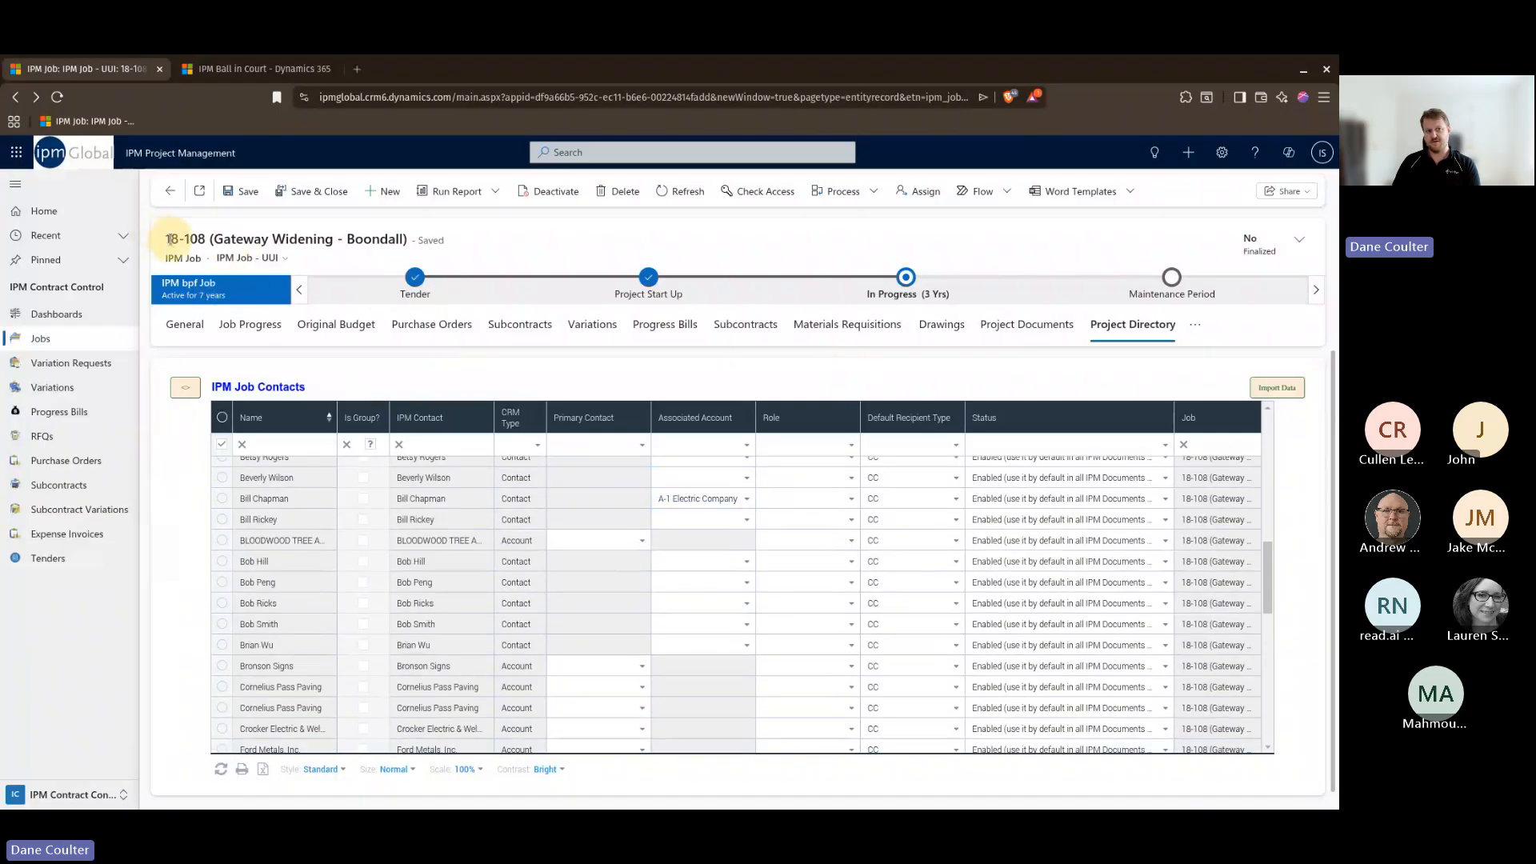
click(775, 606)
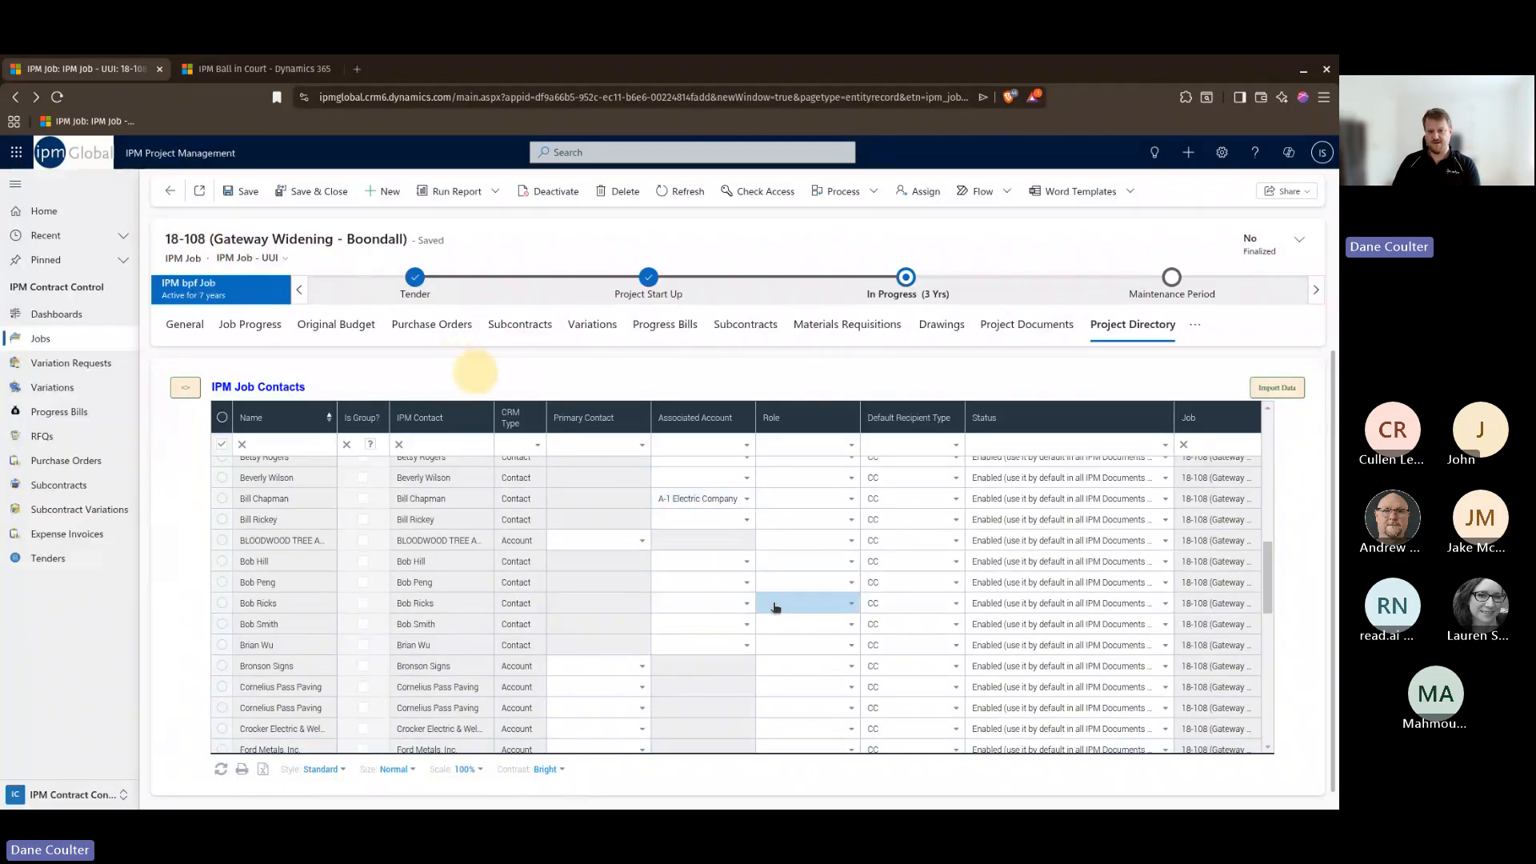
scroll(773, 608, down, 2)
scroll(769, 606, up, 3)
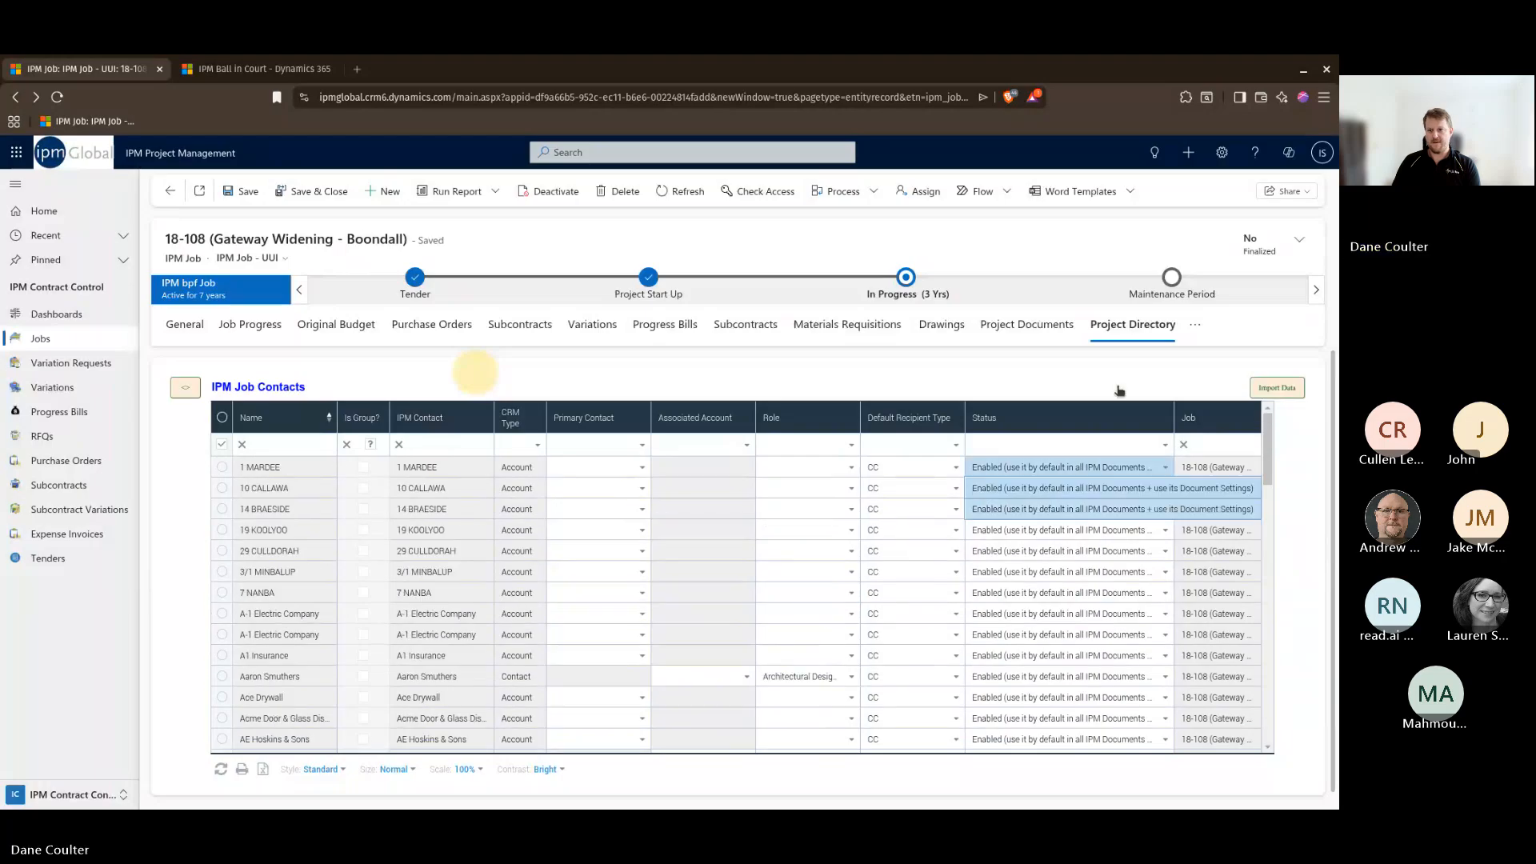
- Open the job's Tasks/Cost Centres and examine the job tasks with their cost type allocations and dates
click(1193, 325)
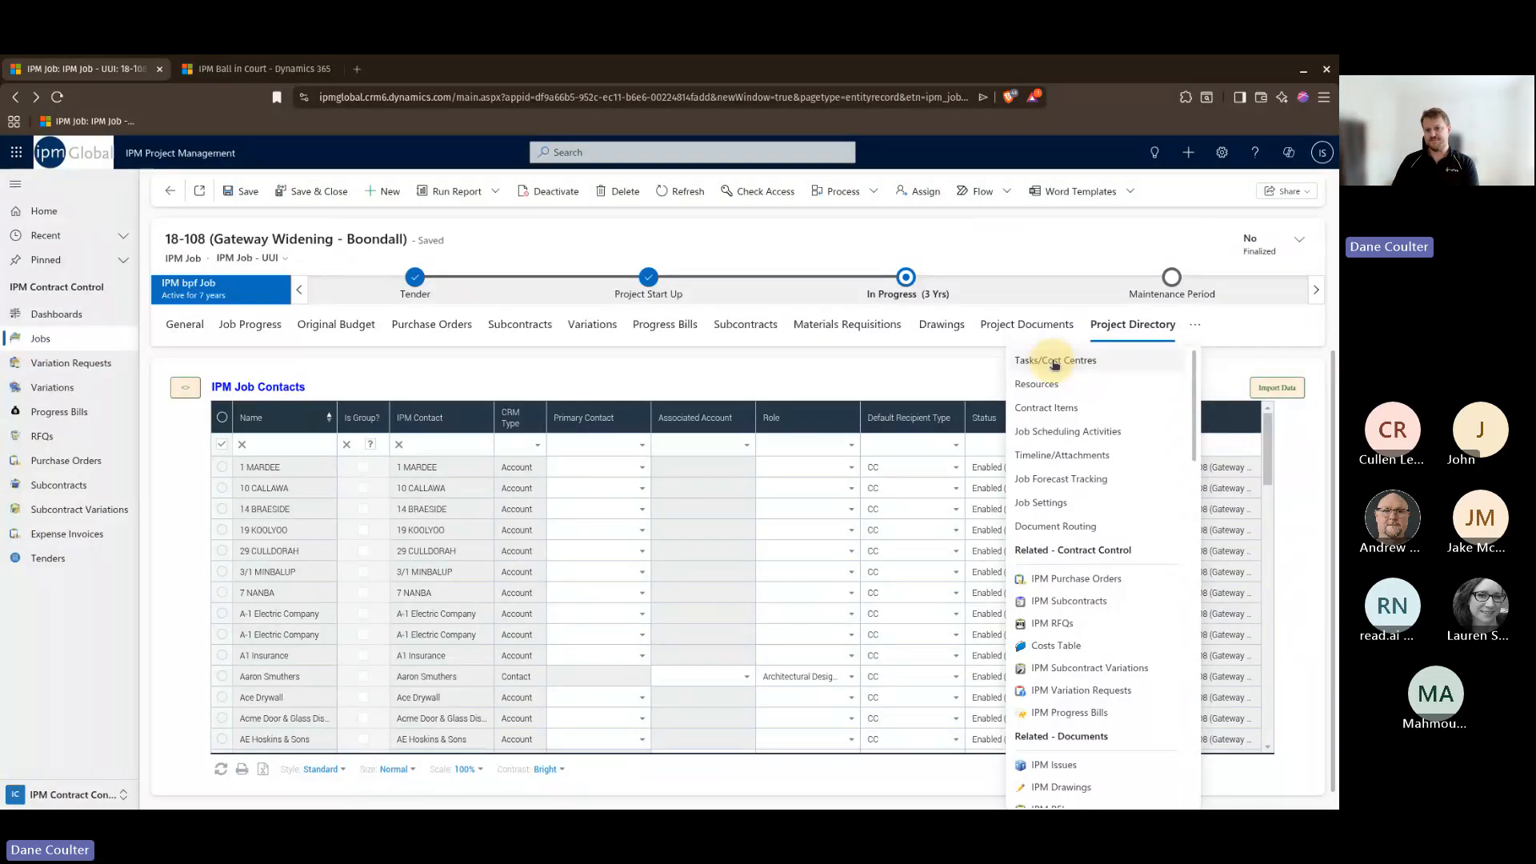
click(1054, 361)
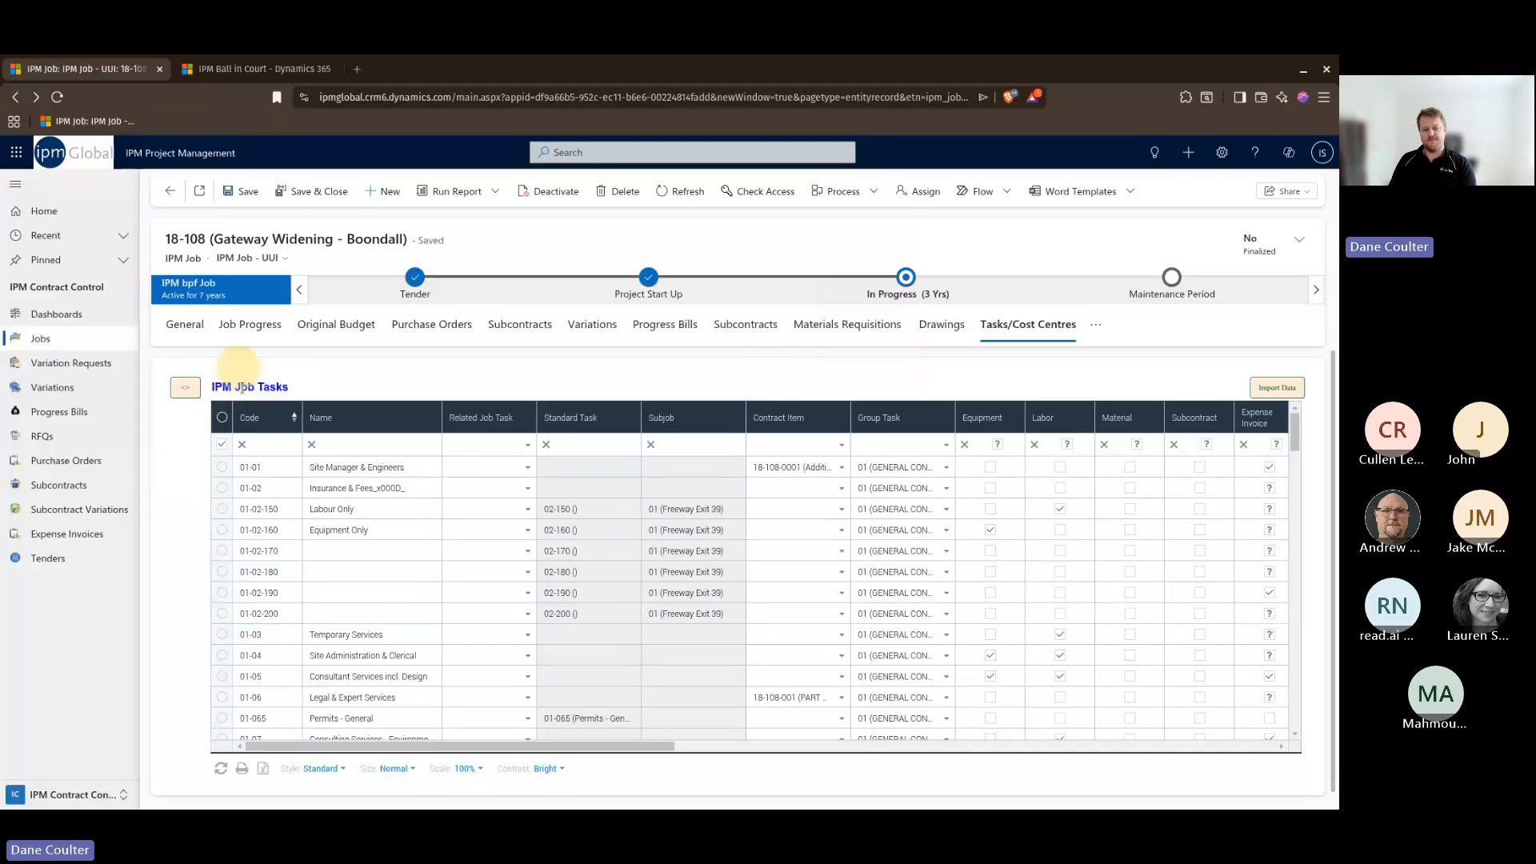
scroll(262, 520, down, 8)
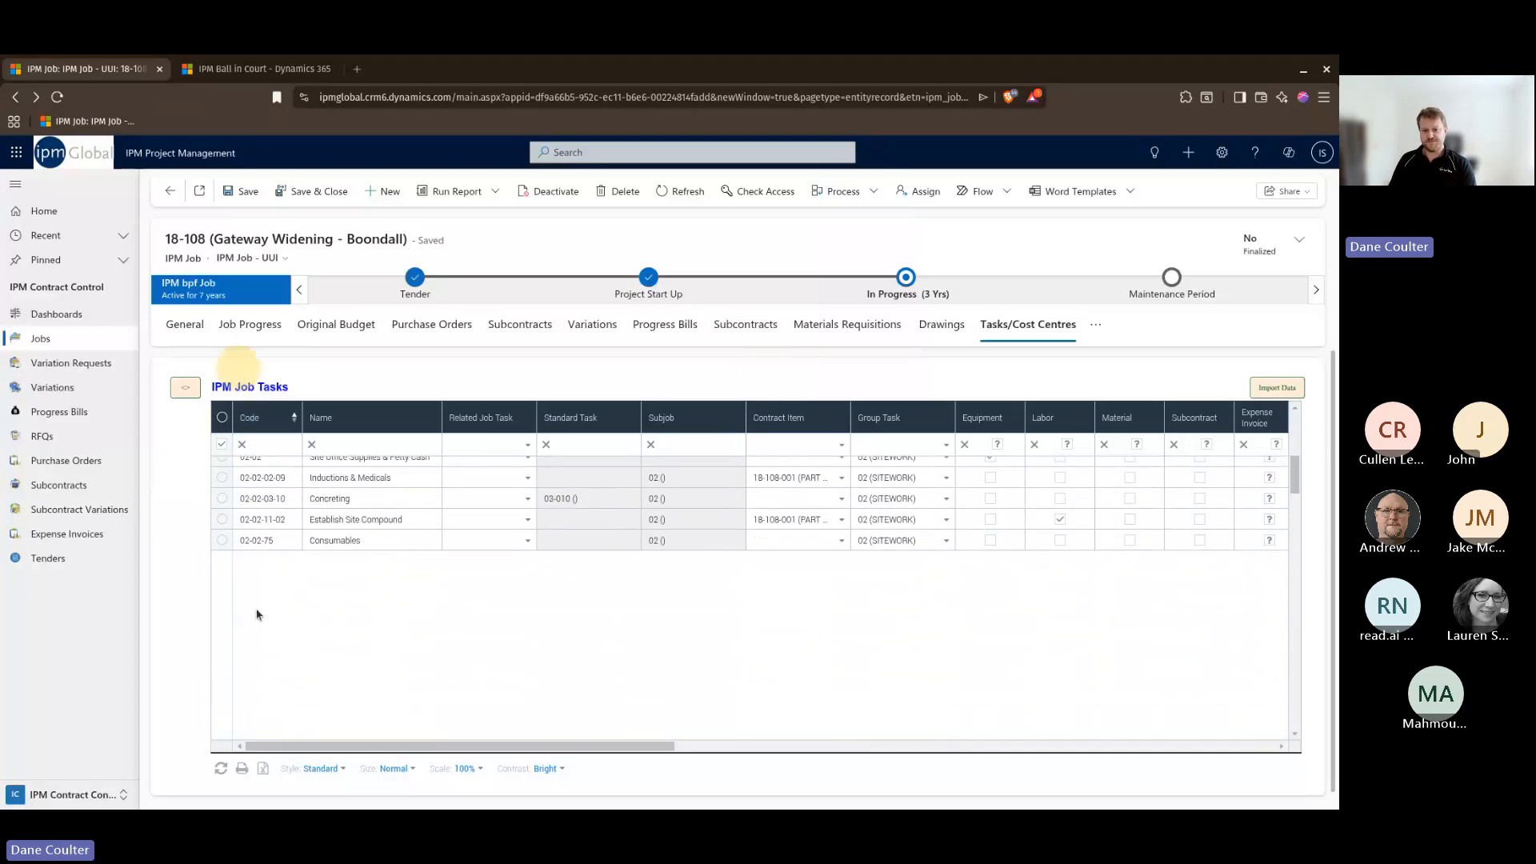
scroll(263, 613, down, 10)
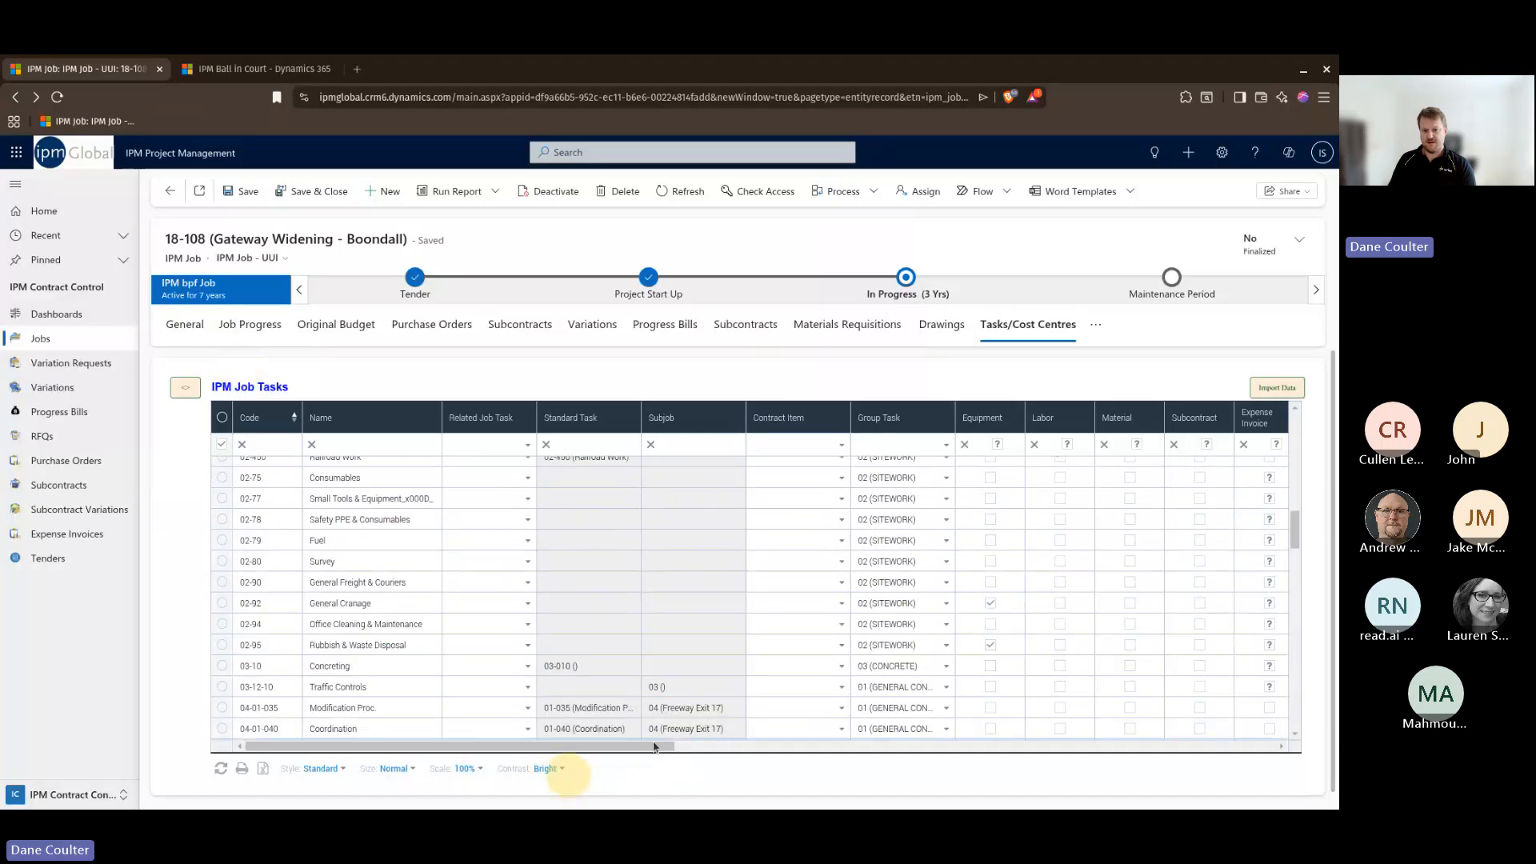
drag(652, 752, 762, 750)
scroll(774, 610, up, 9)
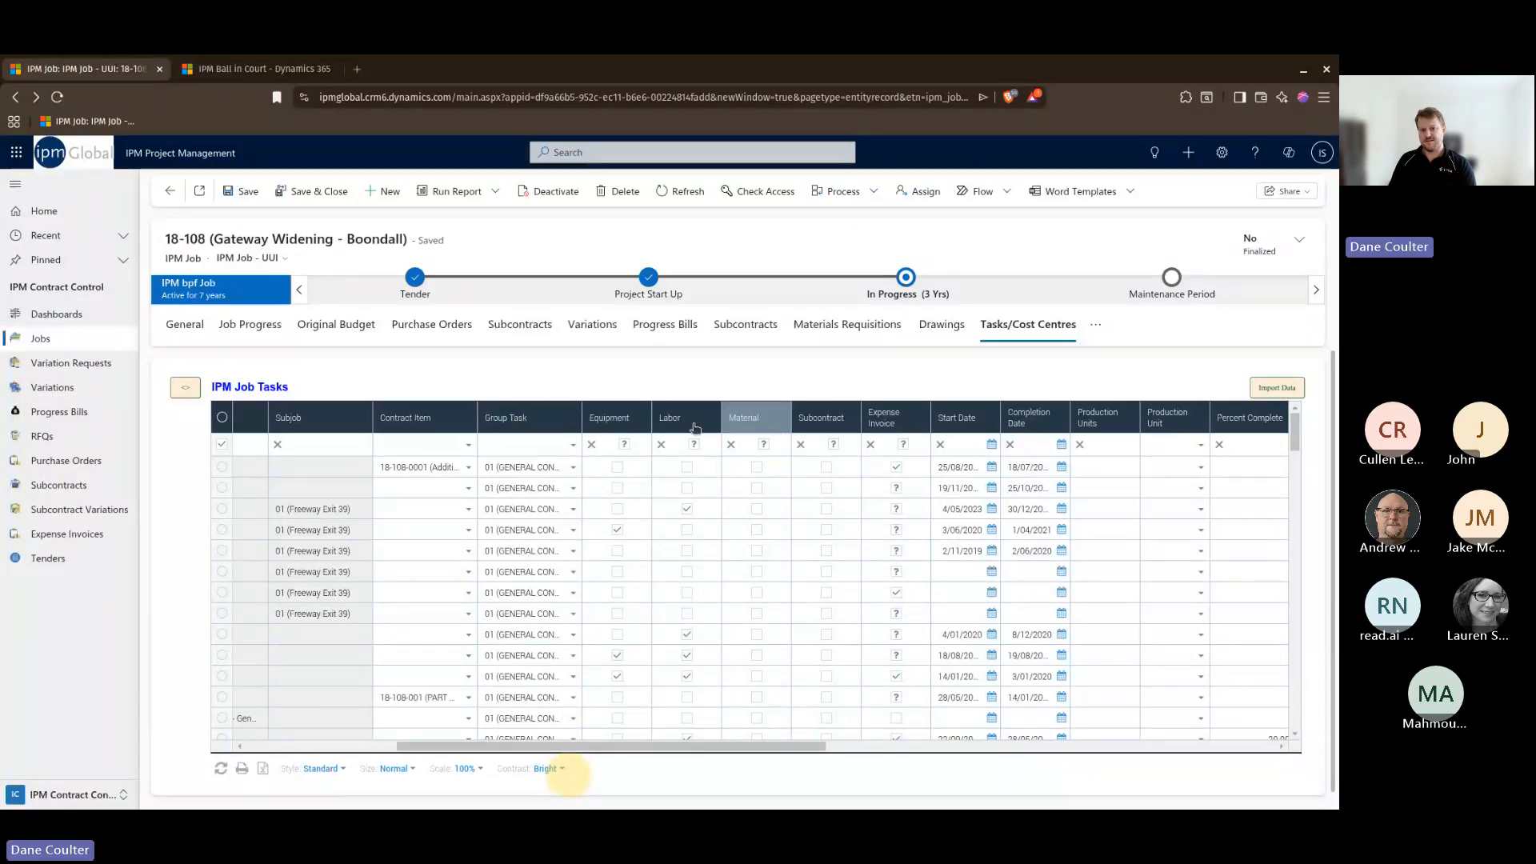
click(687, 509)
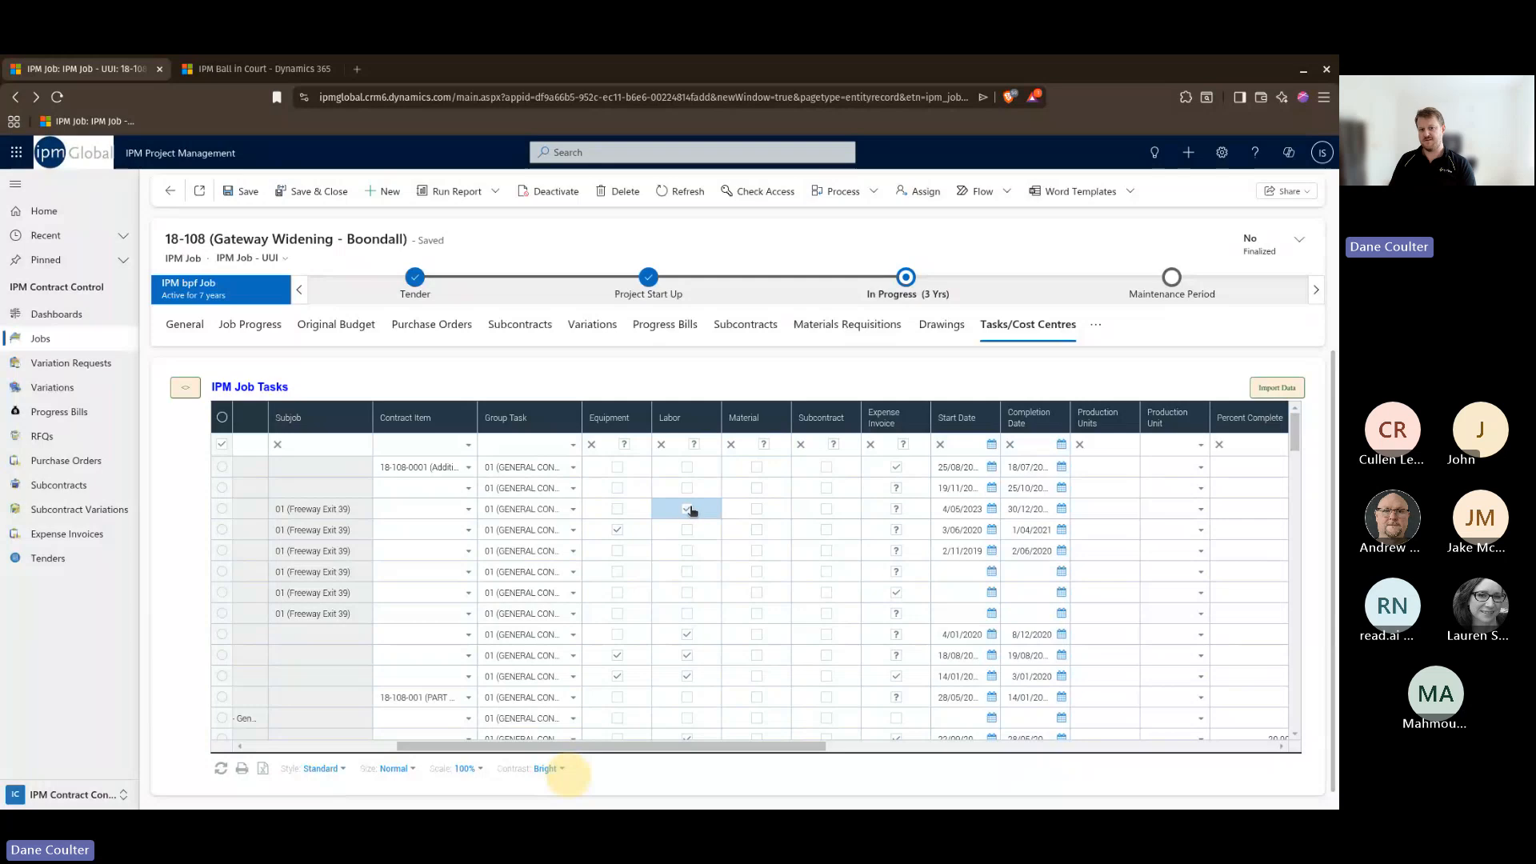
- Finish reviewing the job tasks' cost type columns and look over the job's Contract Items
click(687, 484)
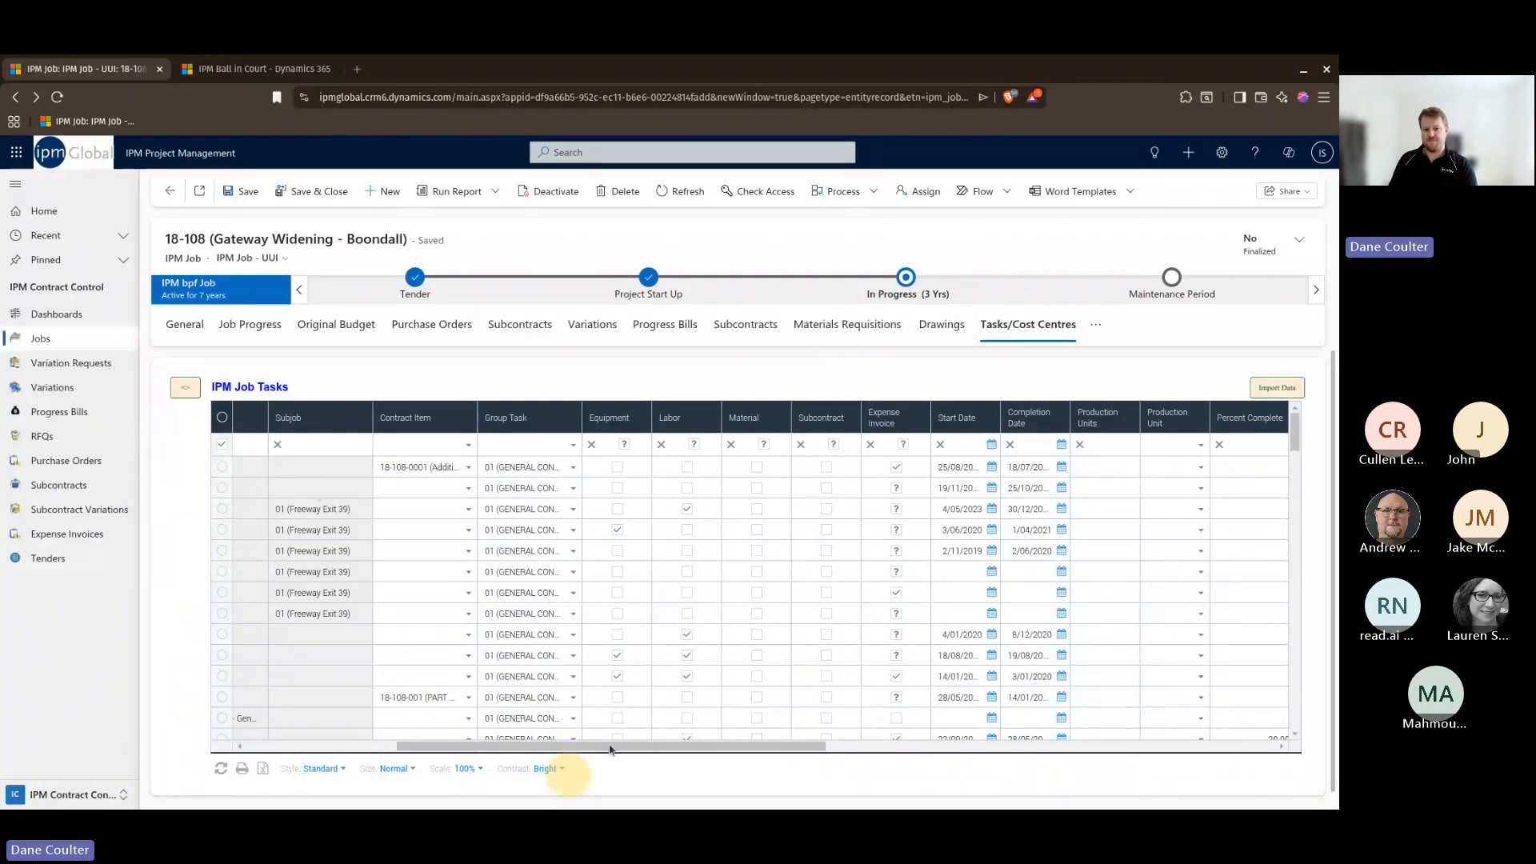
drag(610, 750, 455, 750)
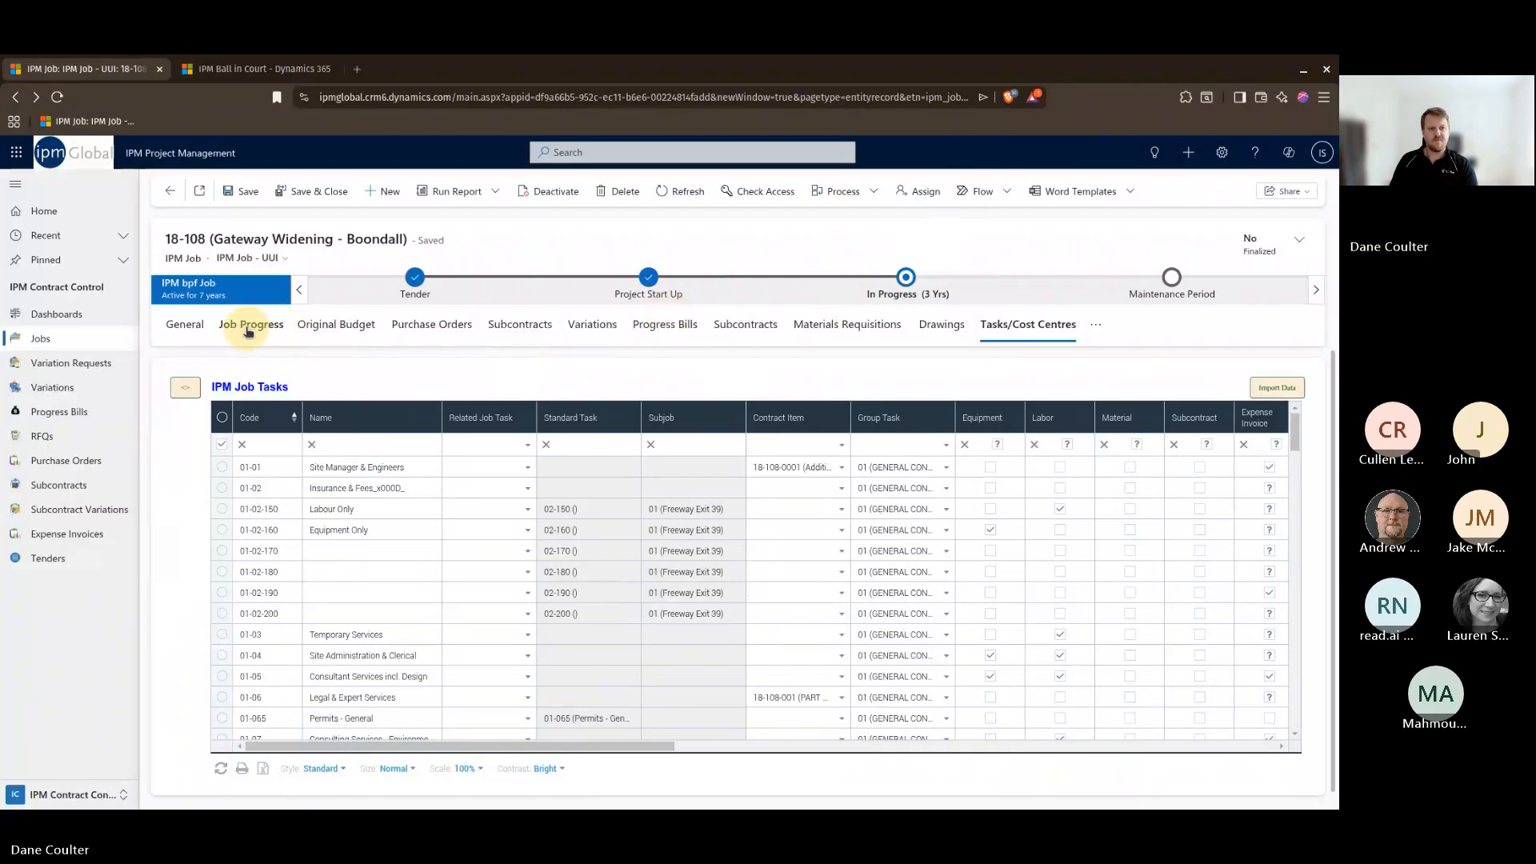
click(1095, 325)
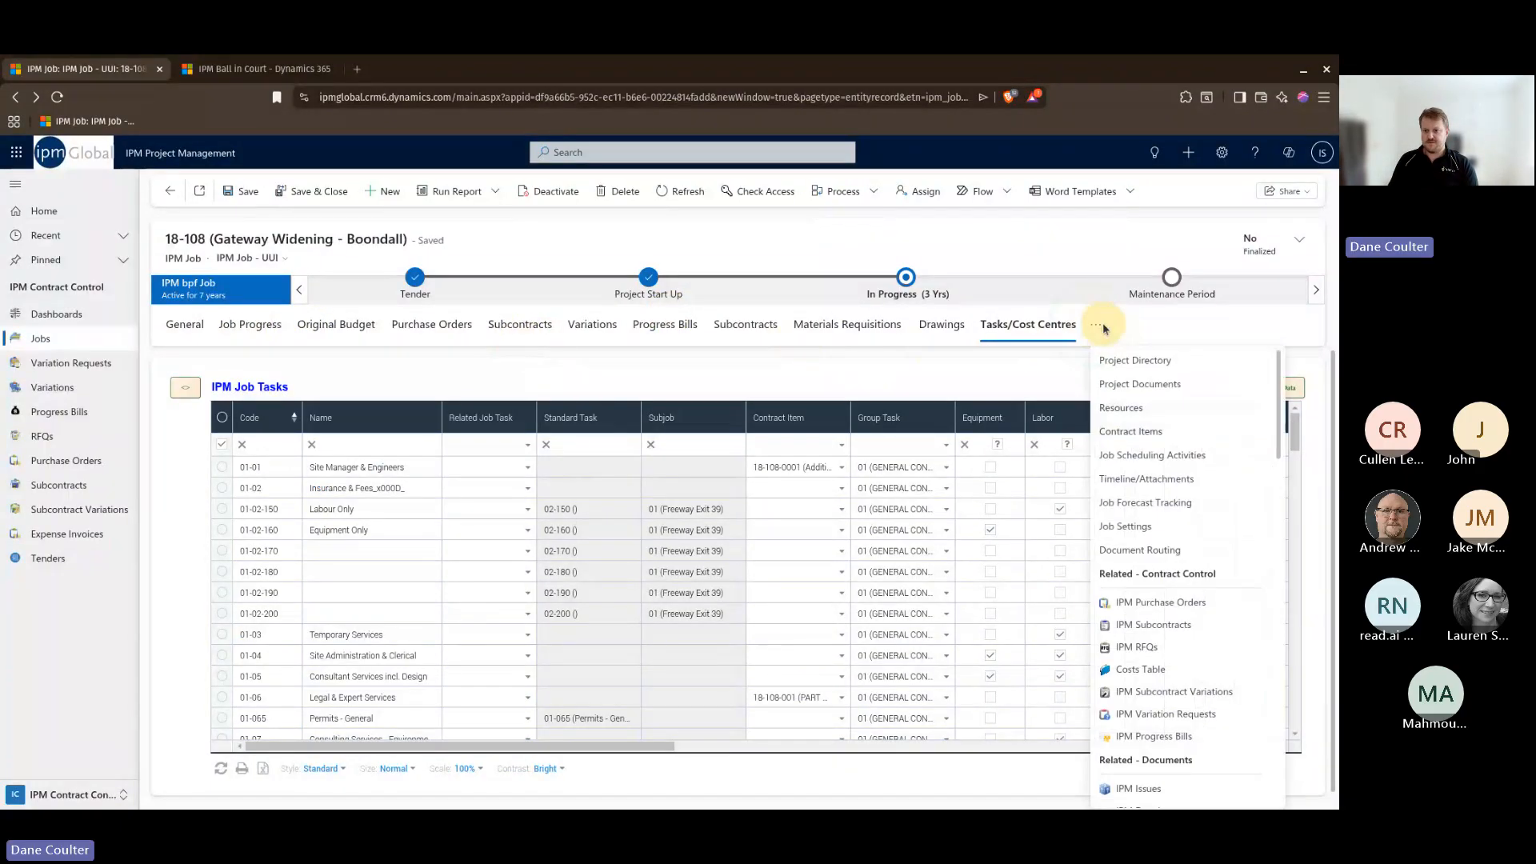
click(1139, 433)
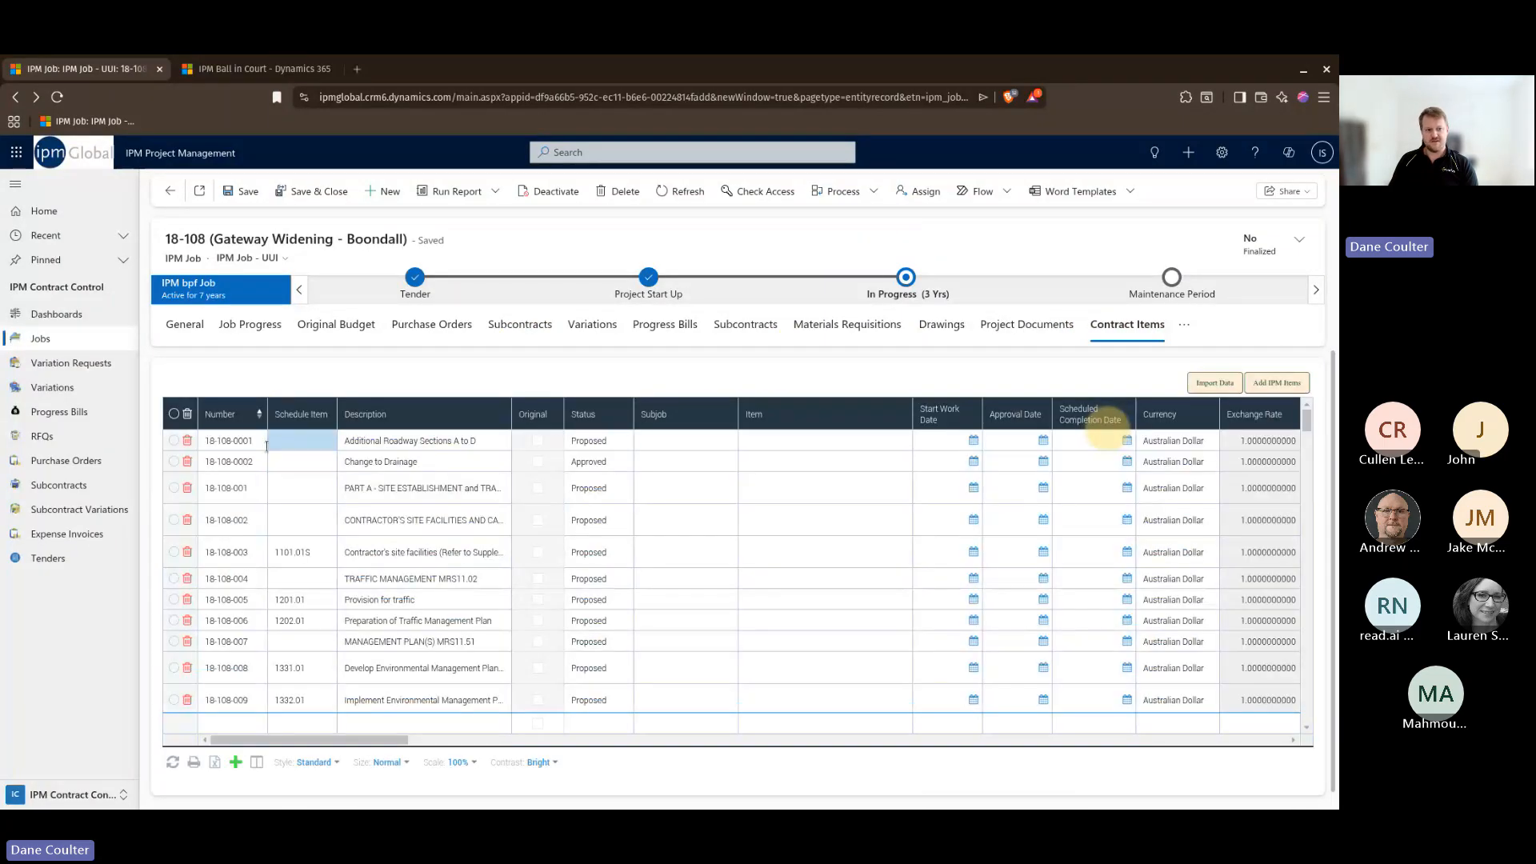
scroll(392, 480, down, 1)
scroll(387, 489, up, 1)
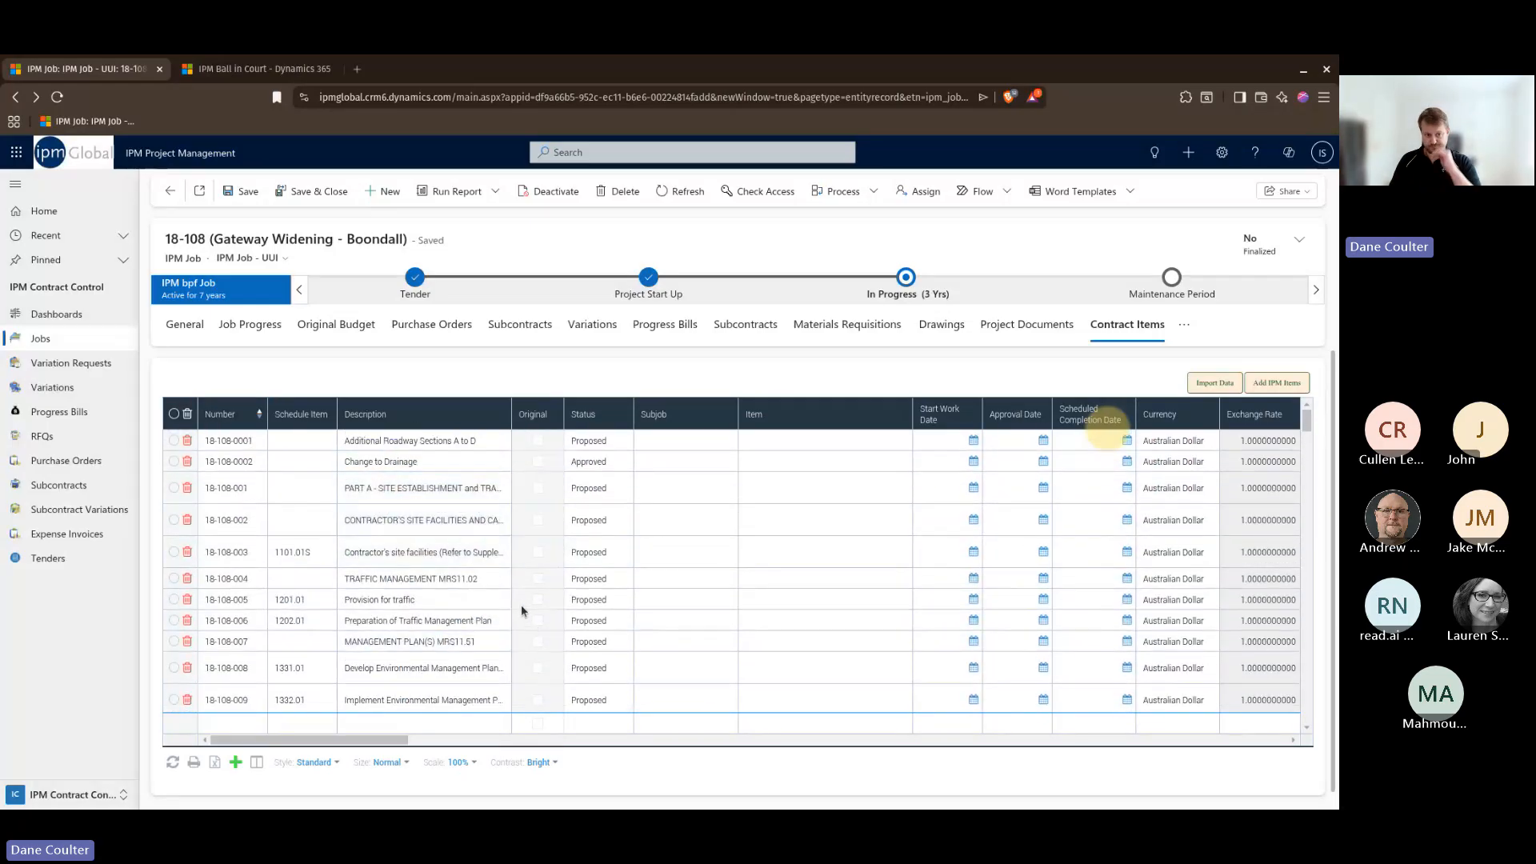
- In Job Progress, expand job task 01-01, examine its budget, variation and transfer lines, and collapse it again
click(256, 328)
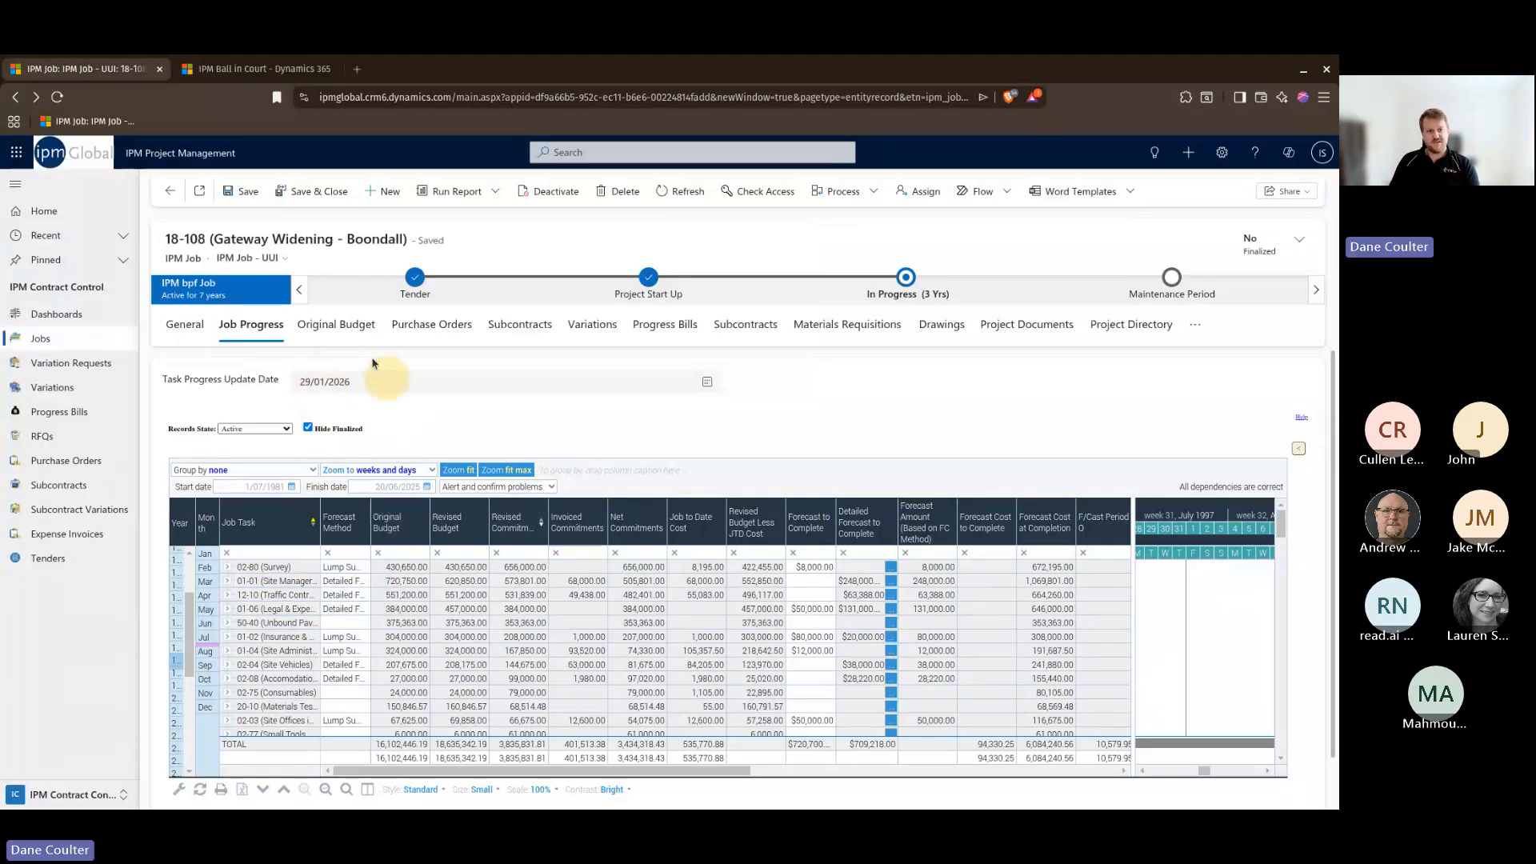
click(274, 582)
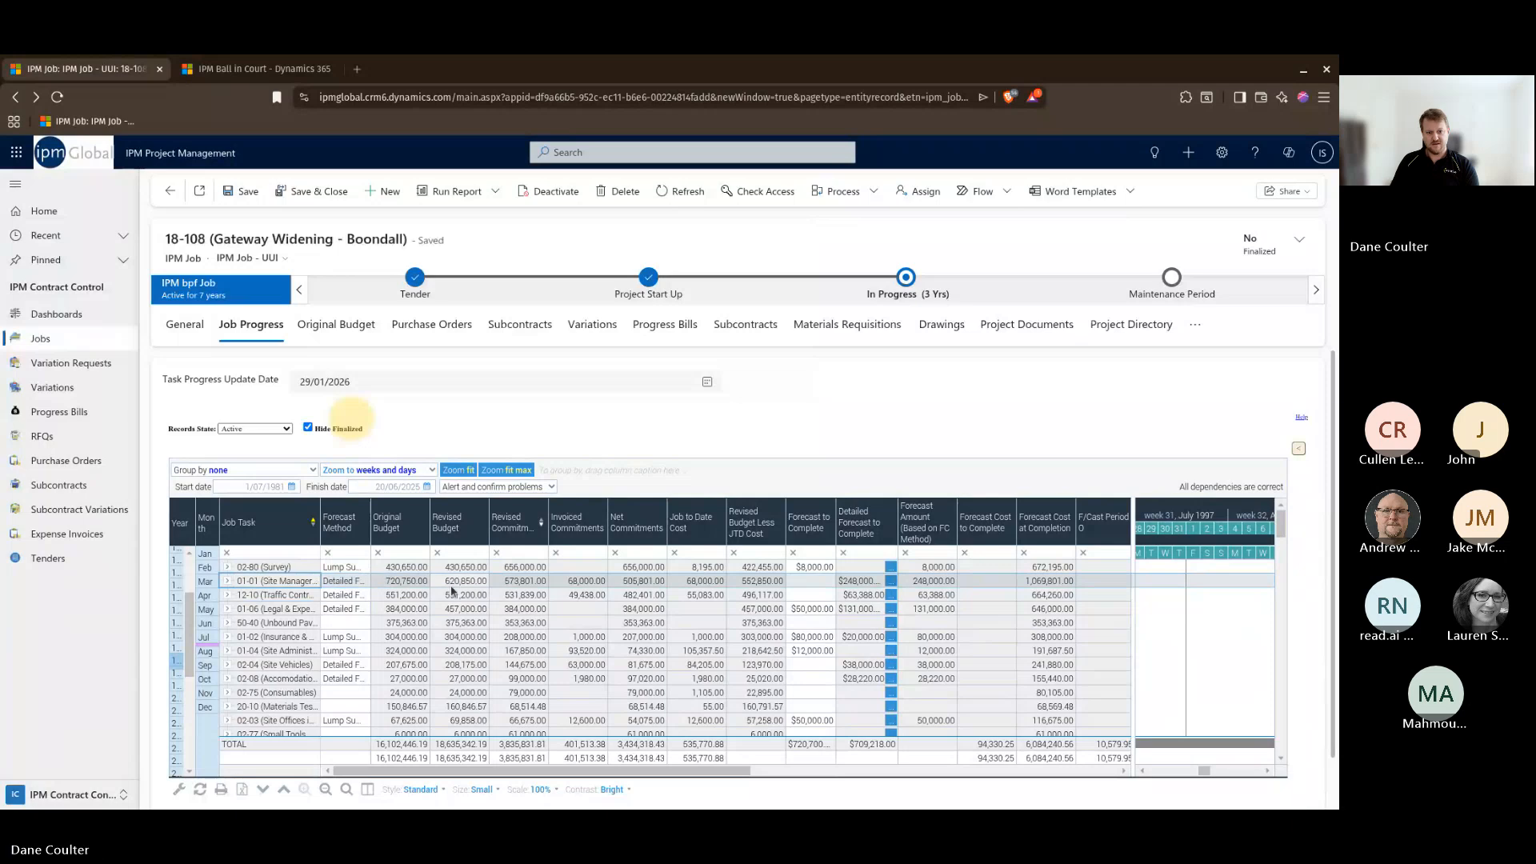
click(228, 581)
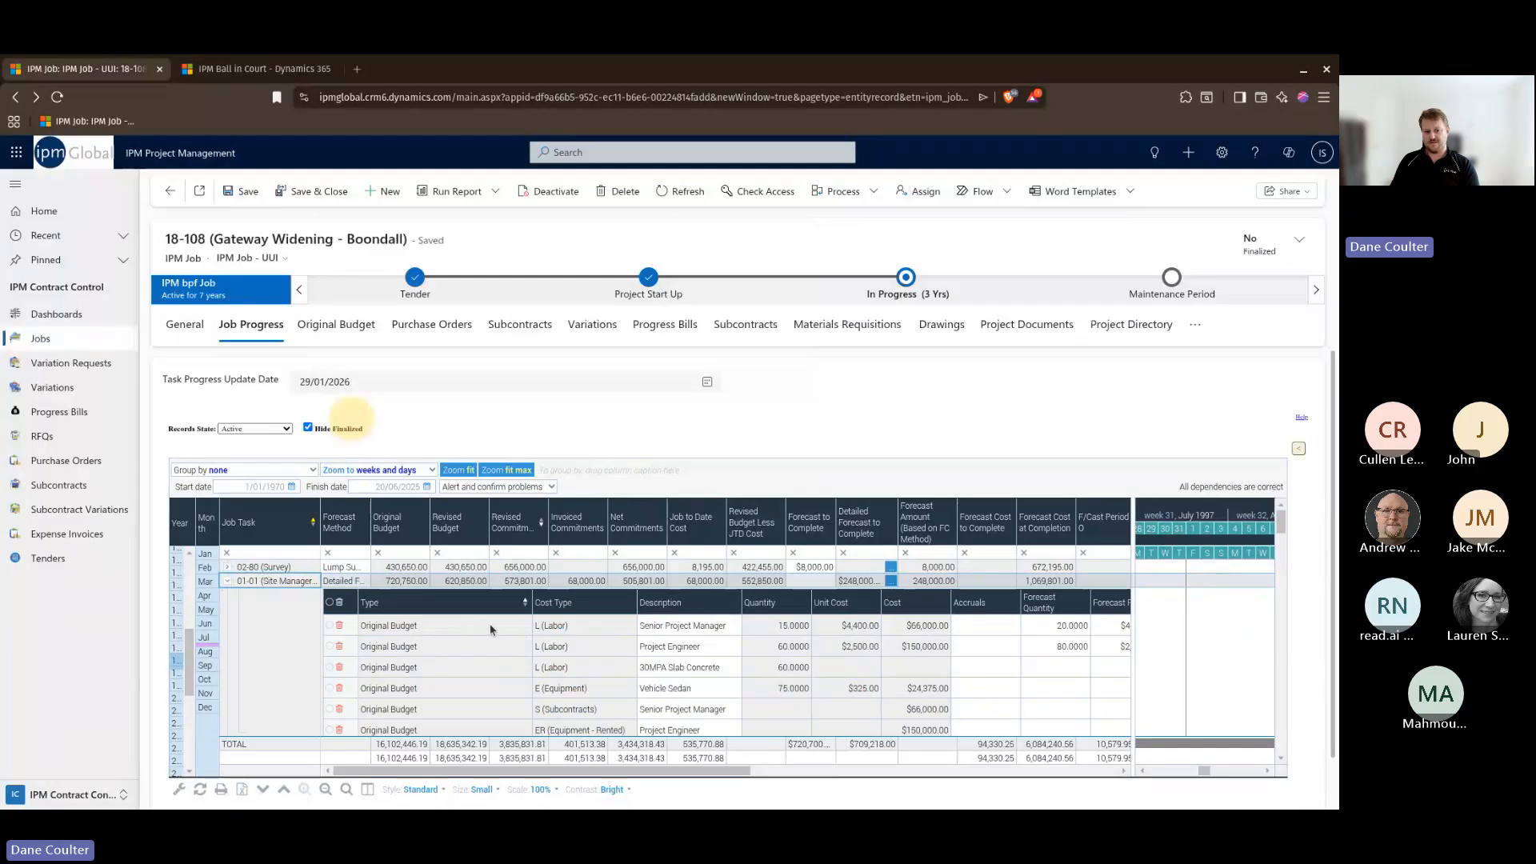
scroll(496, 623, down, 3)
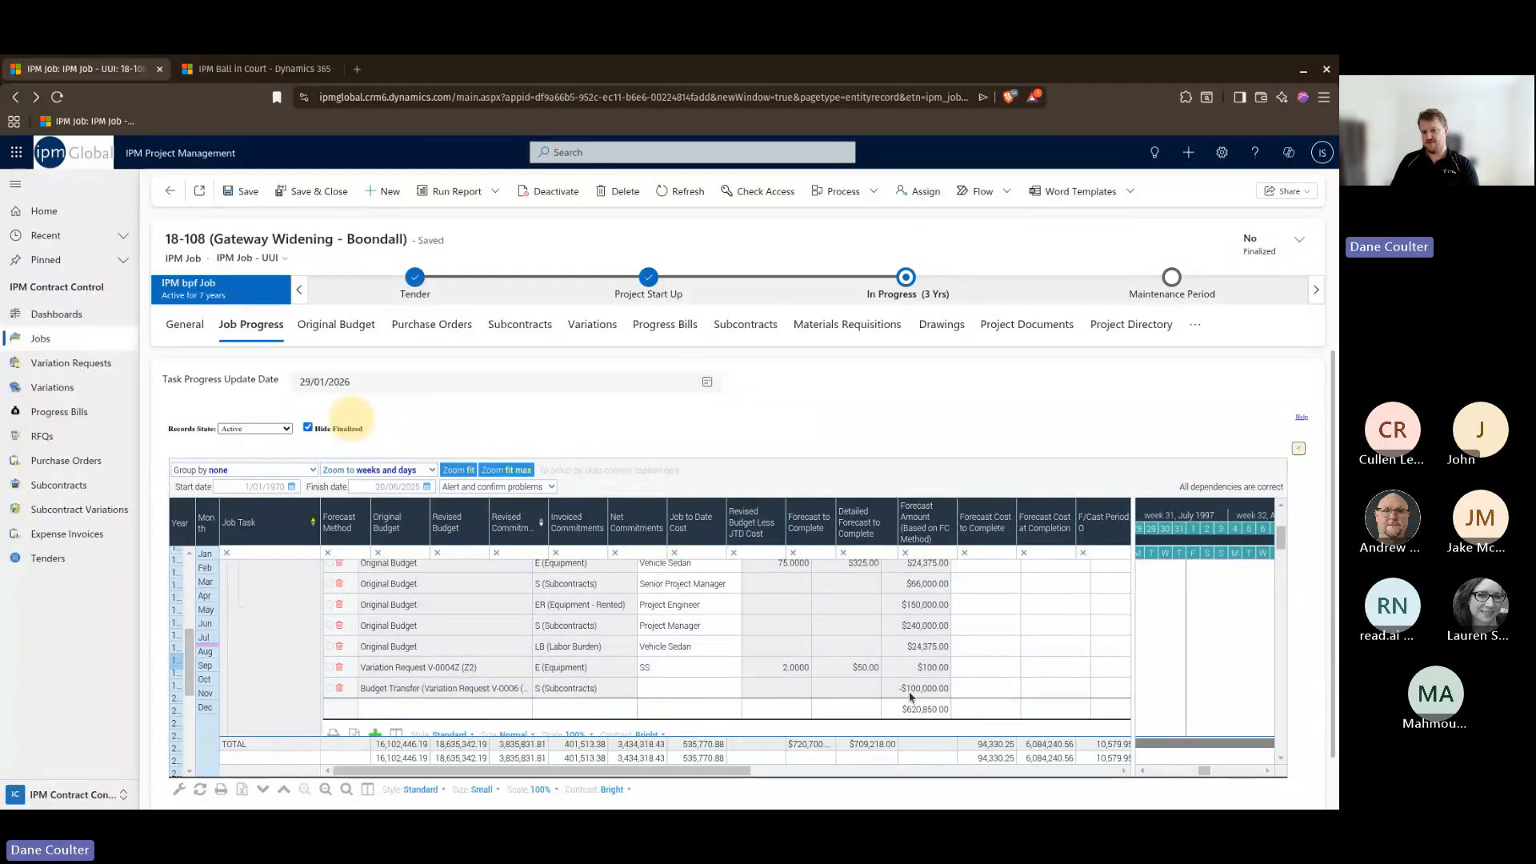
scroll(688, 666, up, 5)
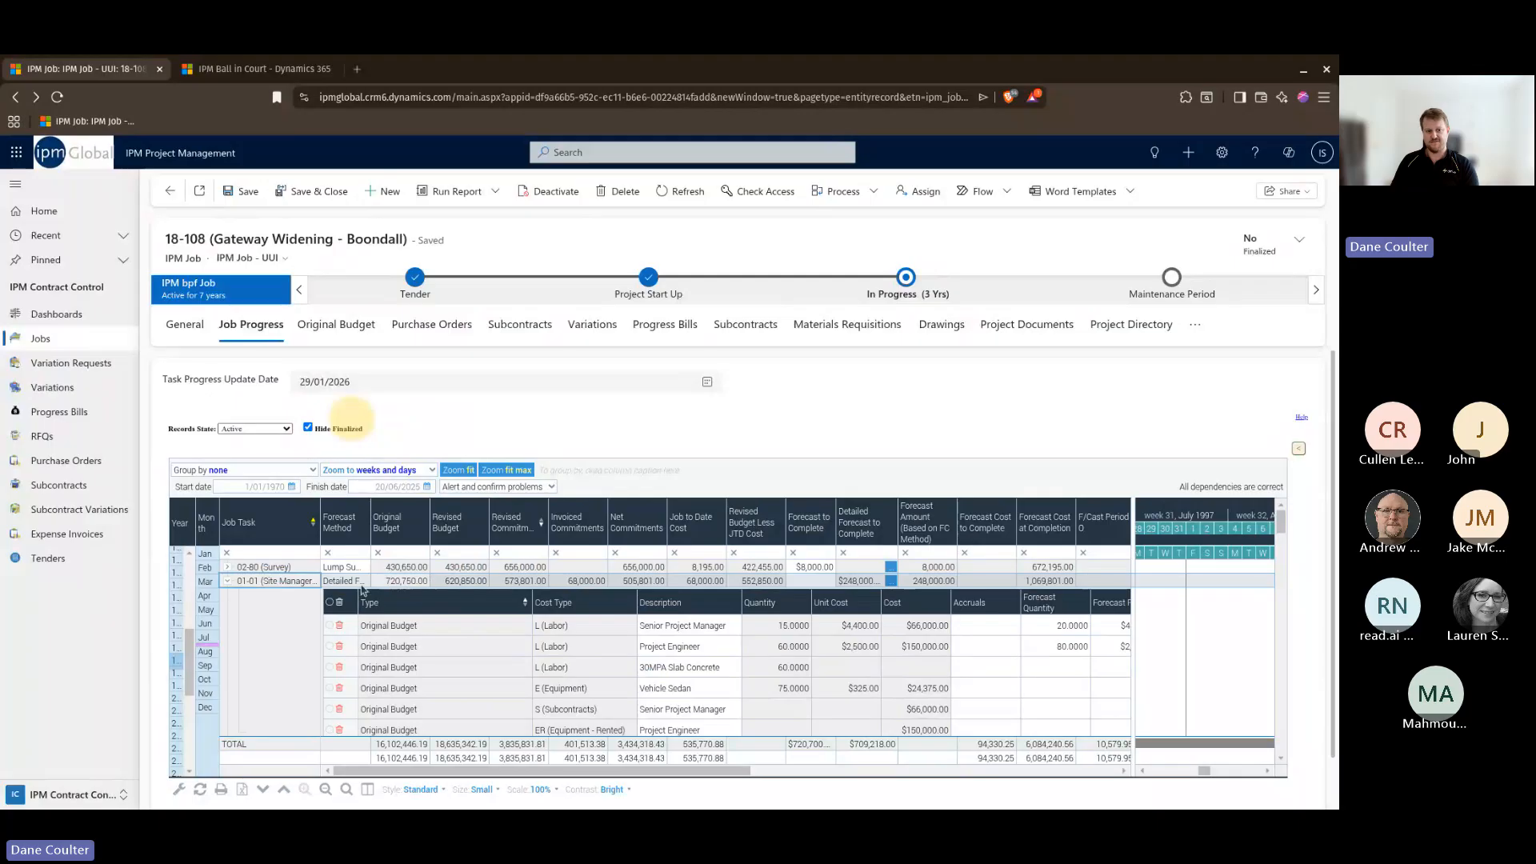
click(228, 581)
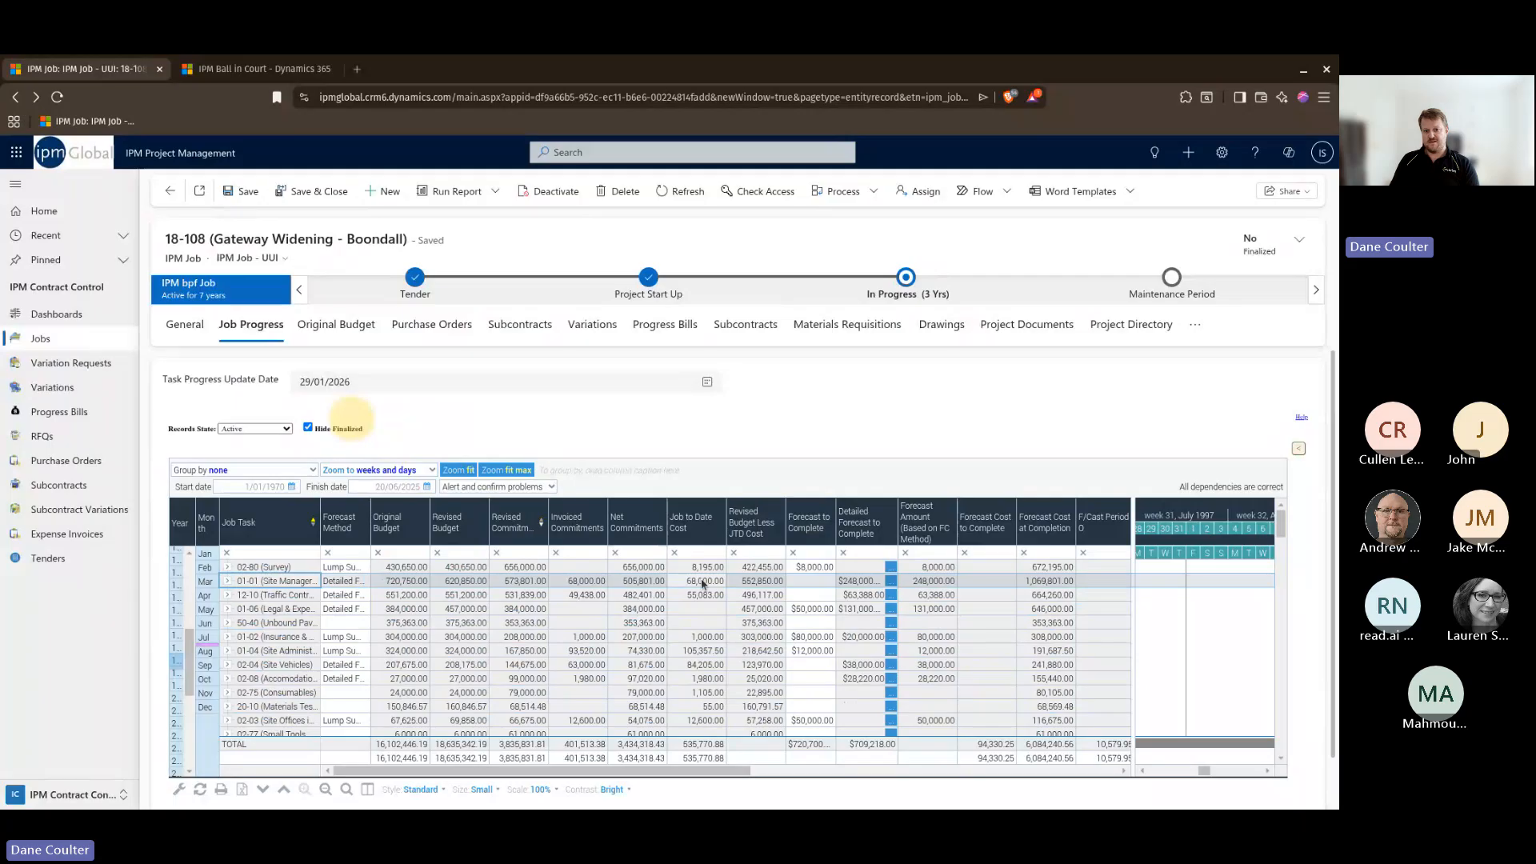
- Set job task 01-01's Forecast to Complete to 200000 and its forecast method to Lump Sum Forecast
click(801, 578)
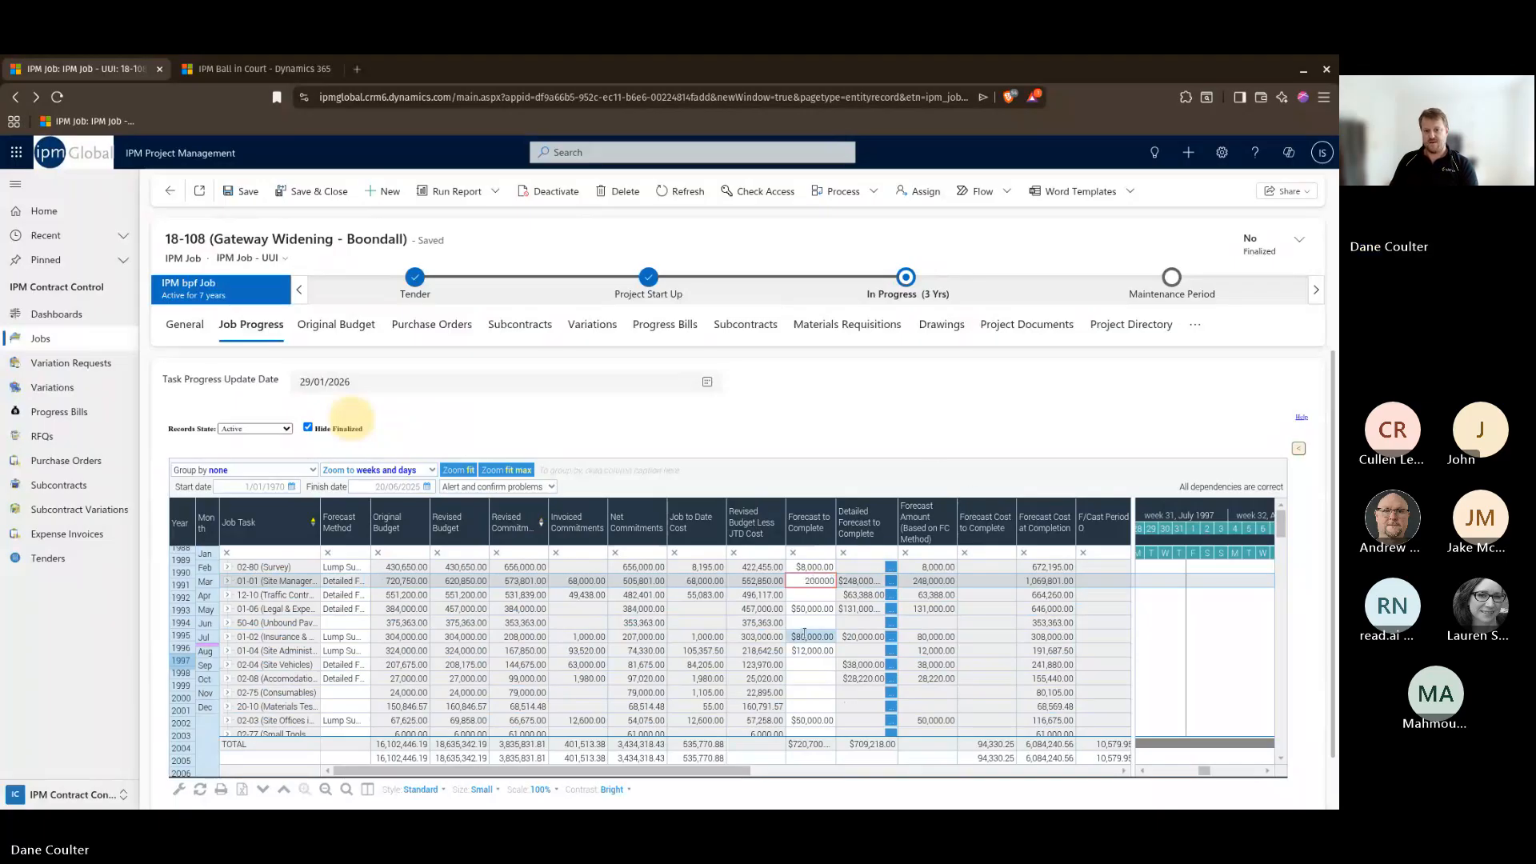
click(800, 594)
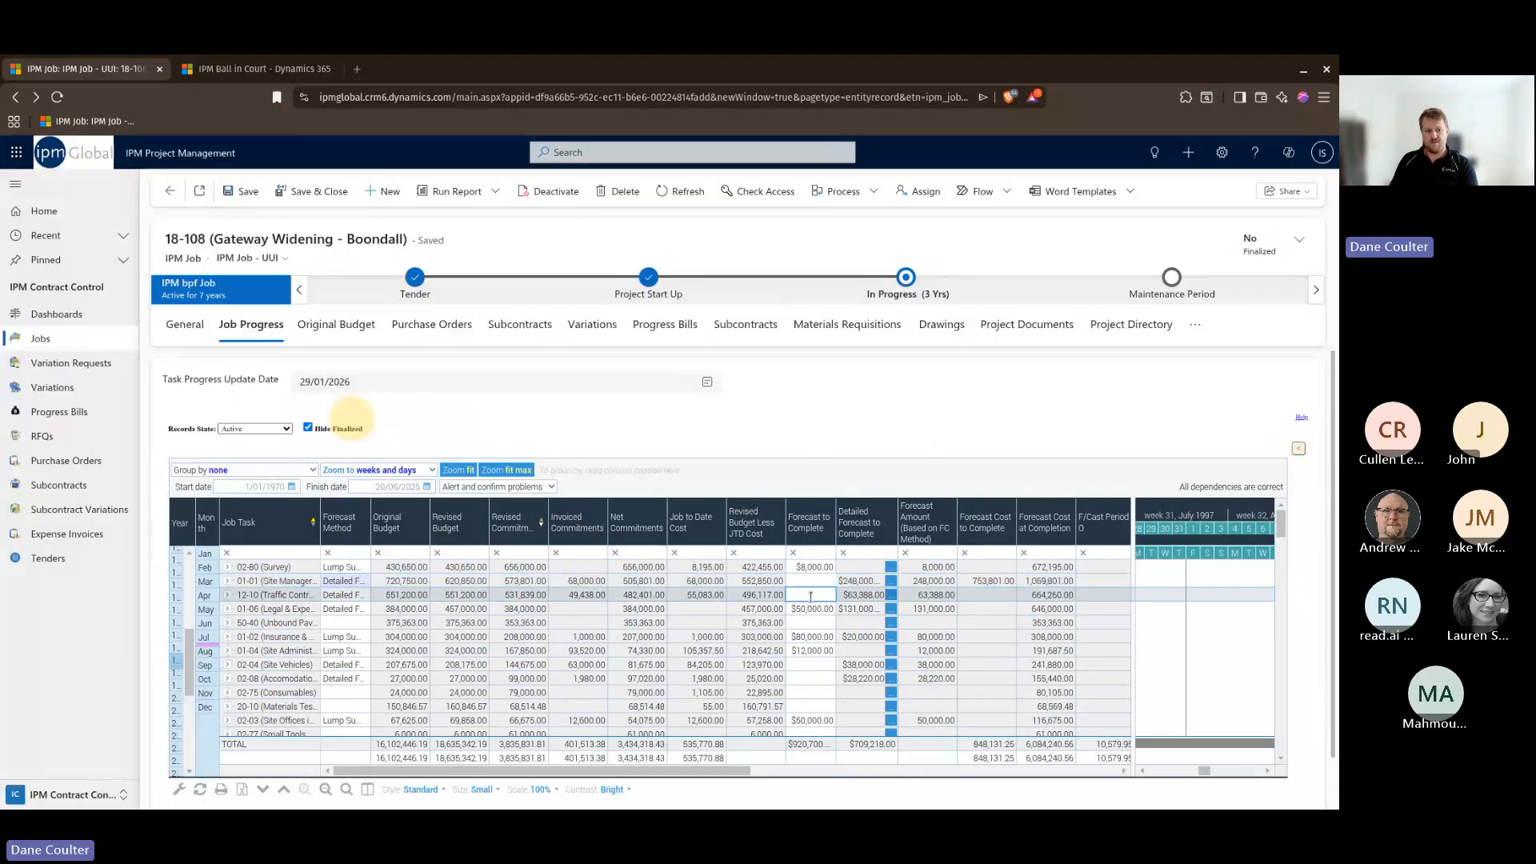
click(356, 581)
click(357, 579)
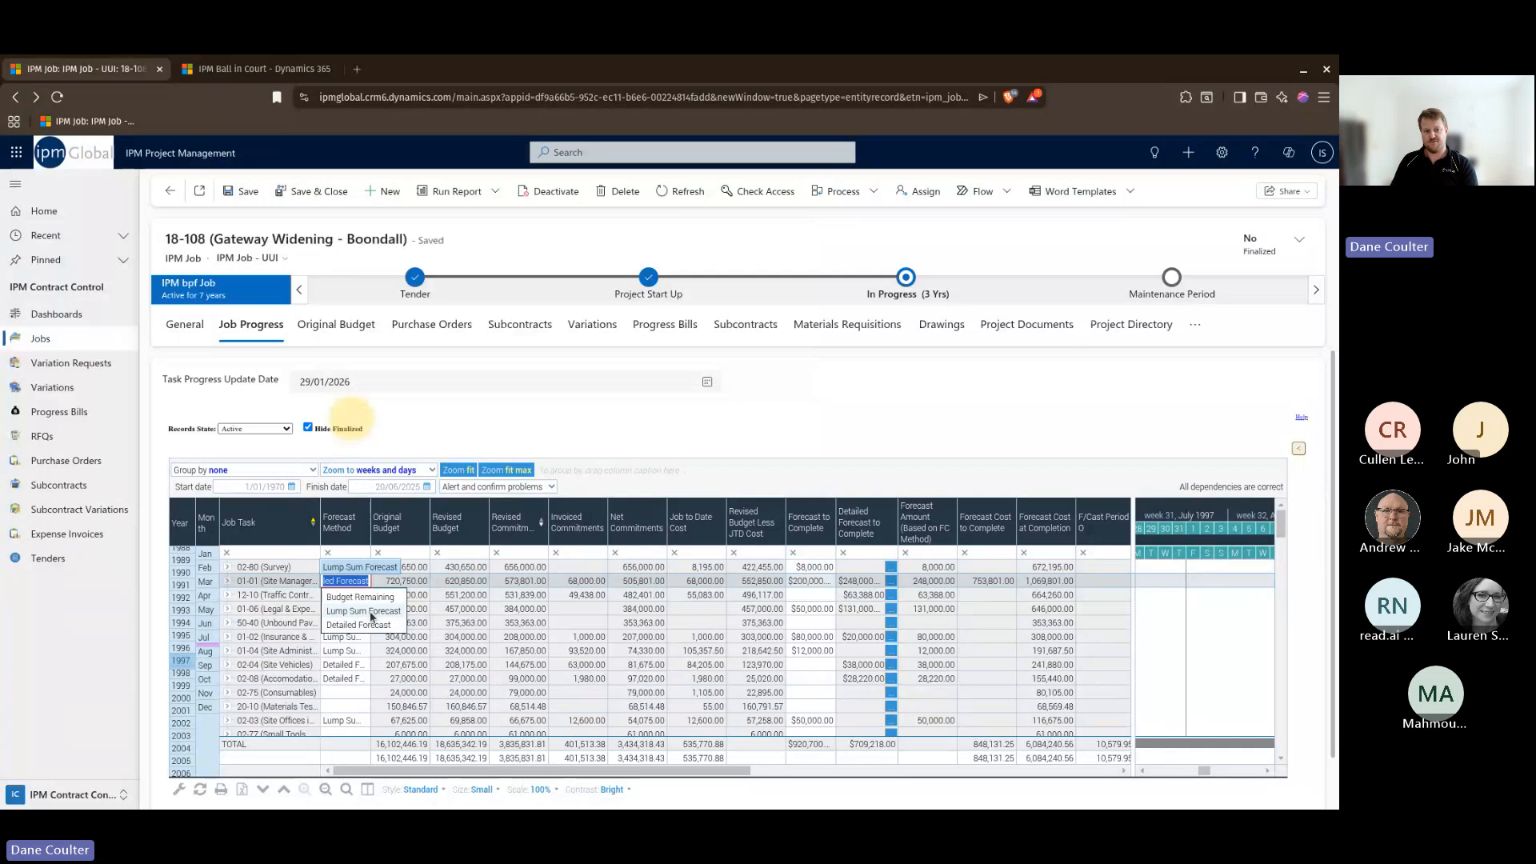
click(371, 612)
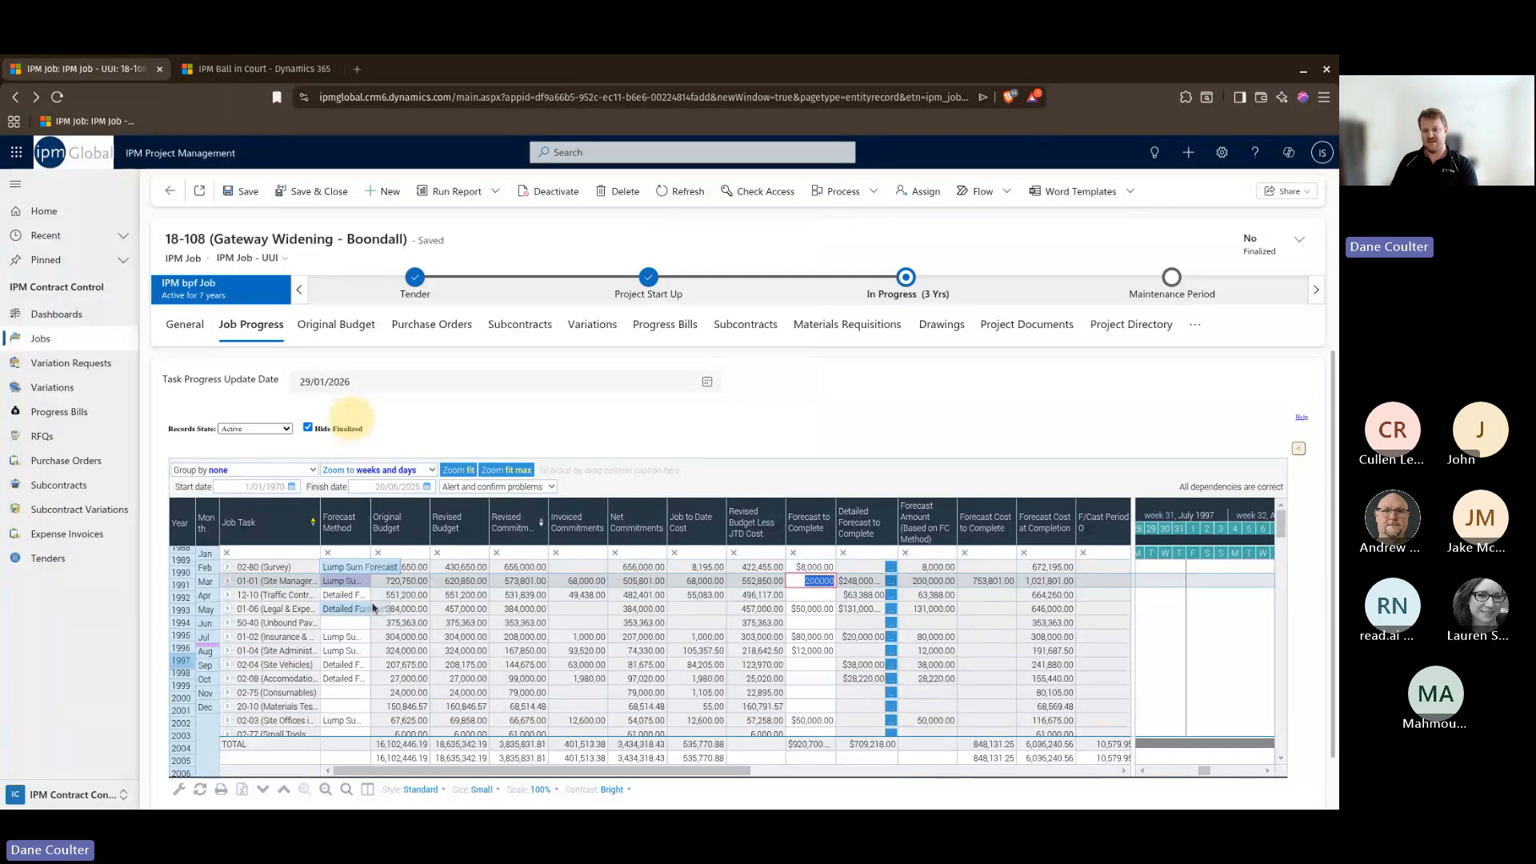
- Clear the Forecast to Complete amount for job task 01-01
click(808, 597)
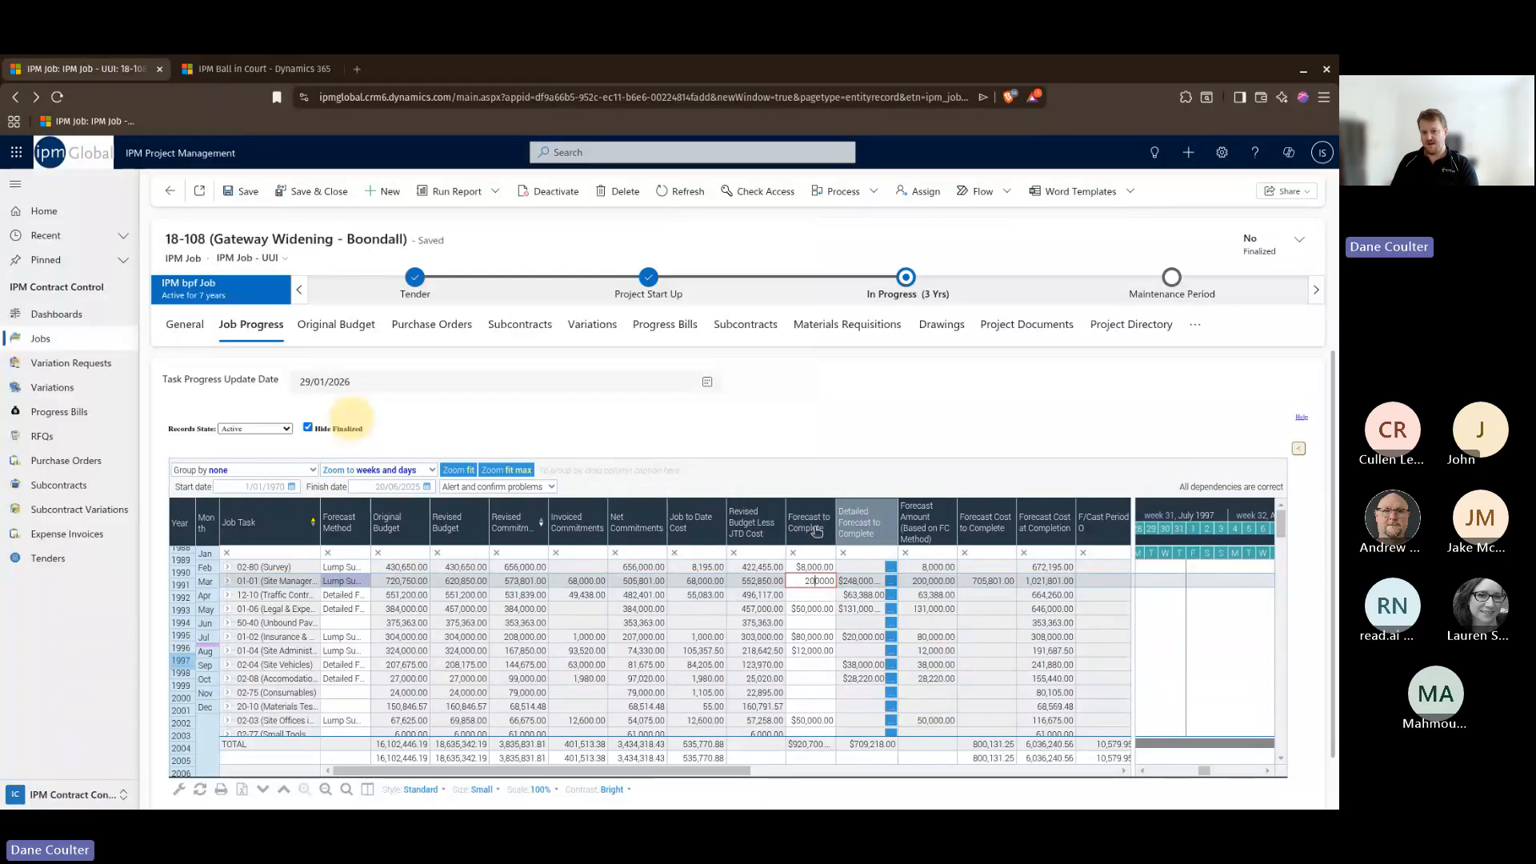
click(812, 580)
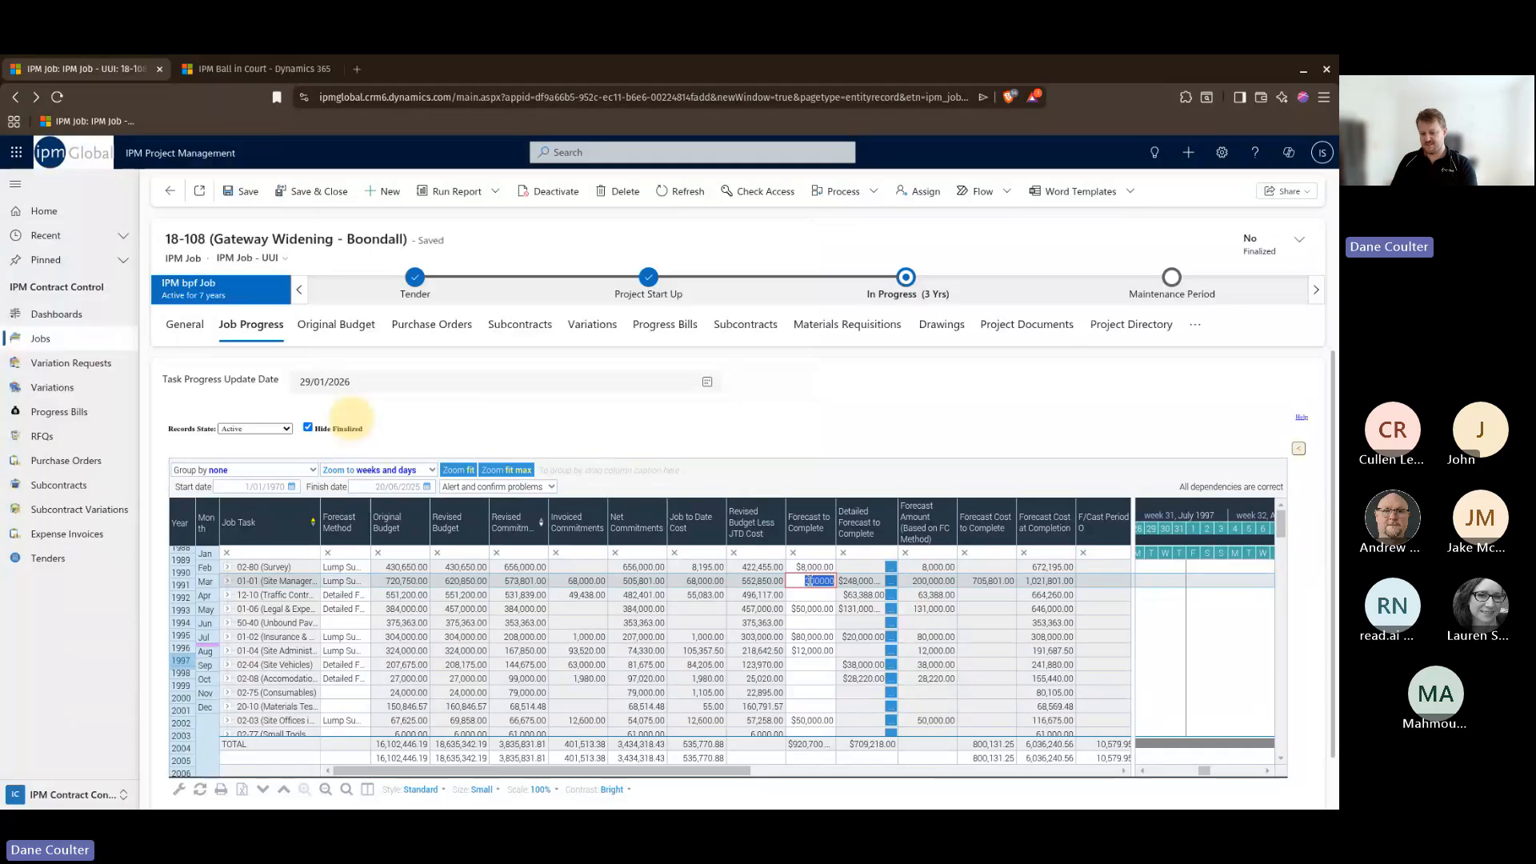
key(Delete)
key(Tab)
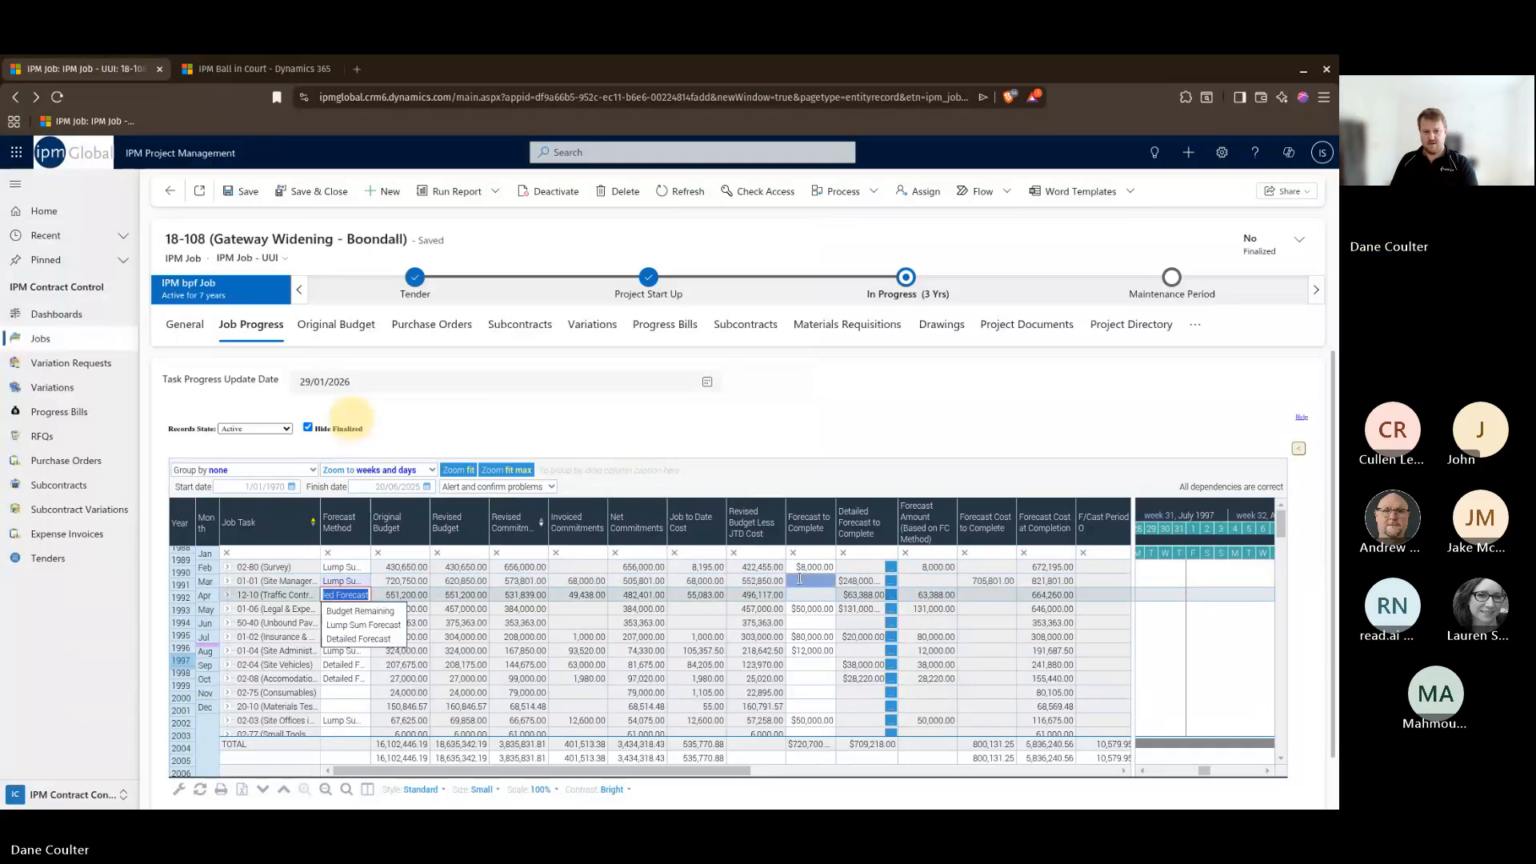
- Open the detailed forecast of job task 01-01 and examine the Project Engineer labor line's forecast quantity and rate
double_click(858, 581)
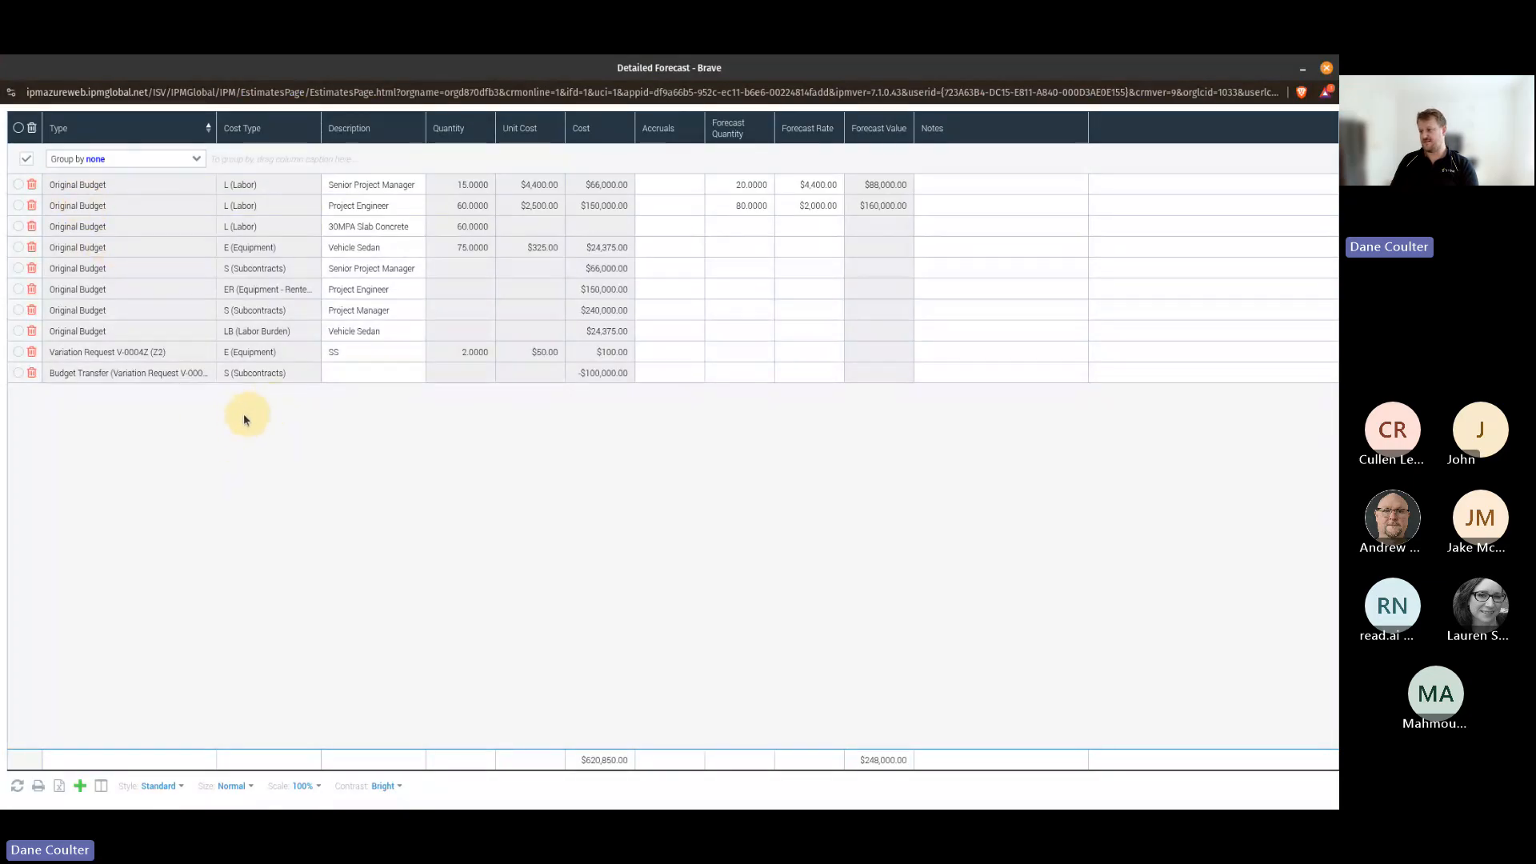
click(324, 355)
click(678, 361)
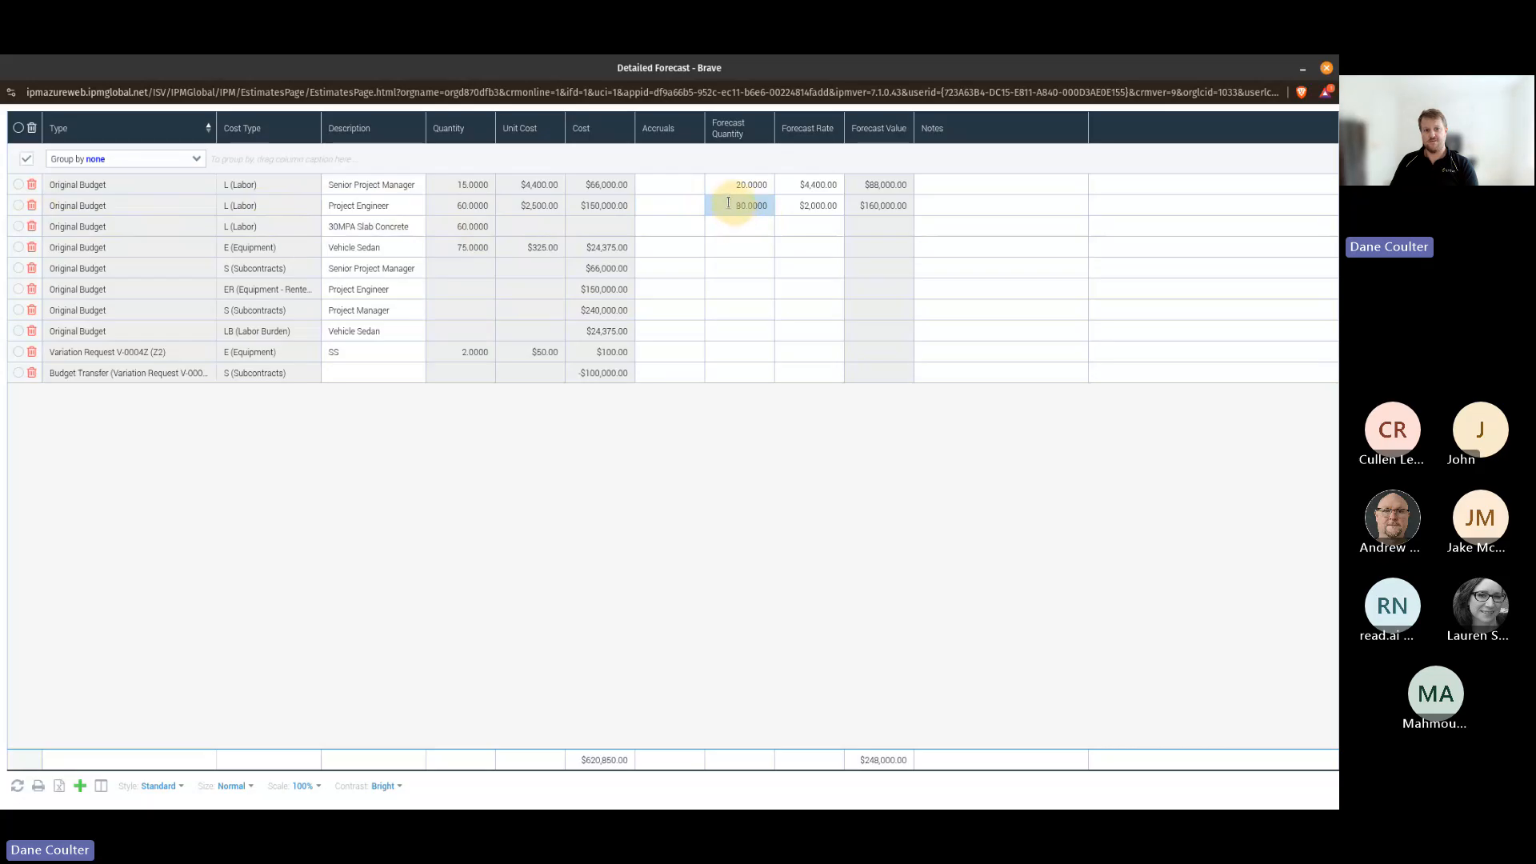
click(752, 209)
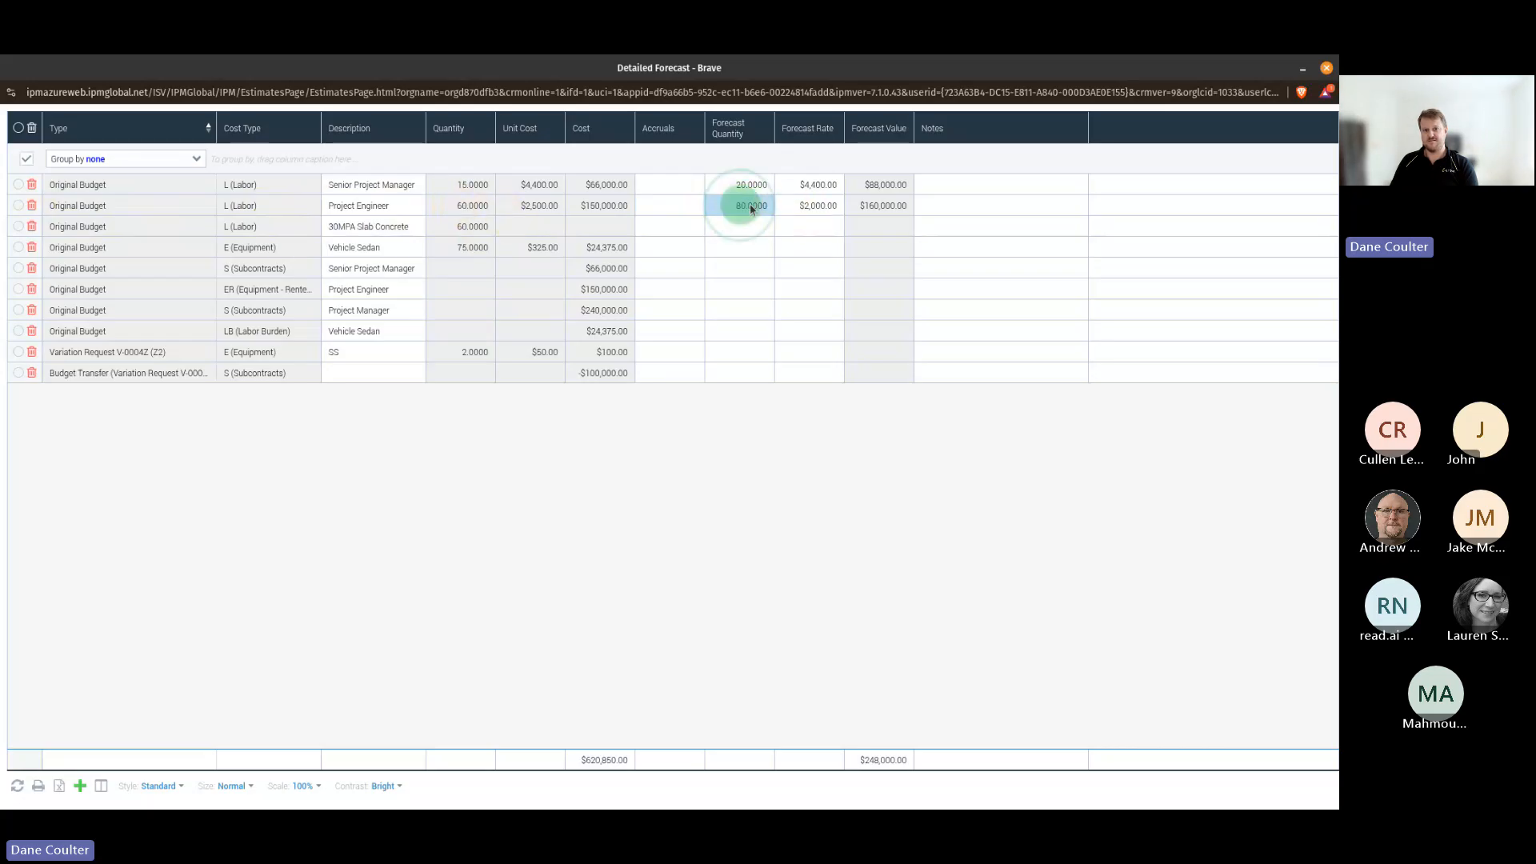
click(740, 206)
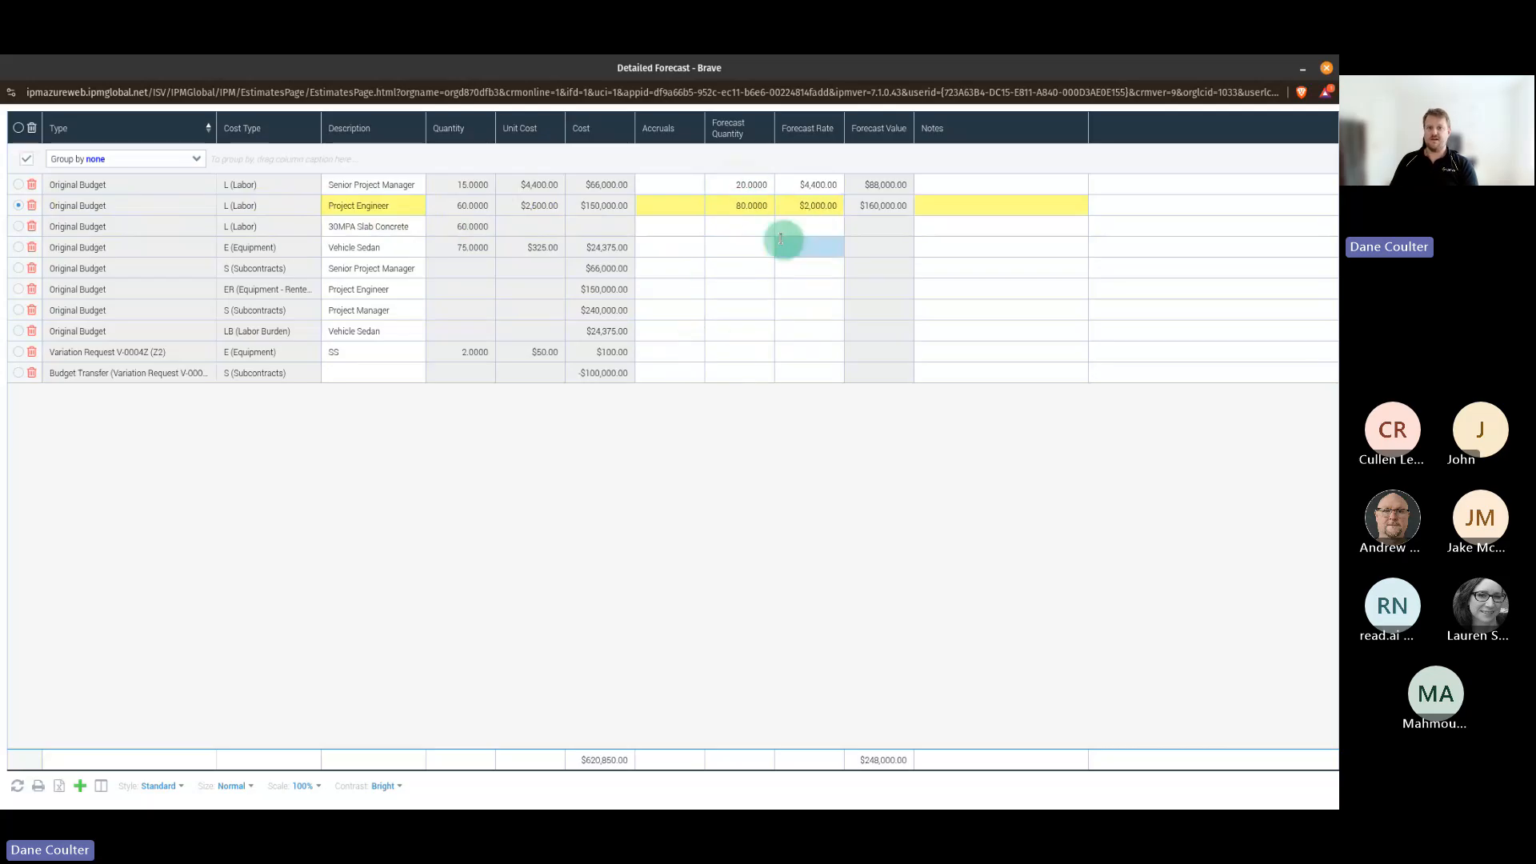
click(740, 208)
click(821, 208)
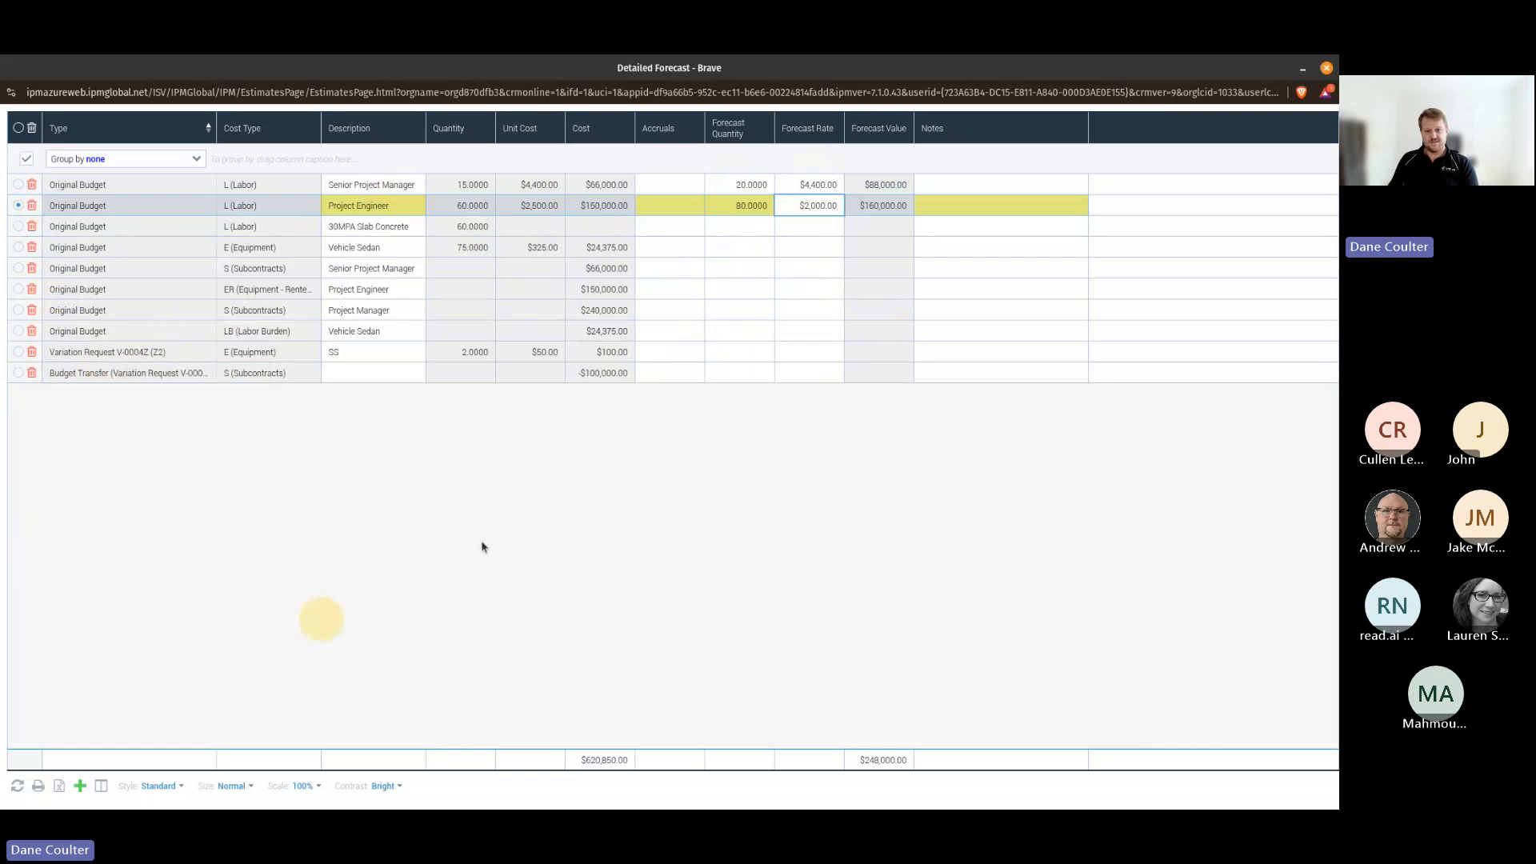
- Add a new empty row at the end of the detailed forecast and close it to return to Job Progress
click(81, 787)
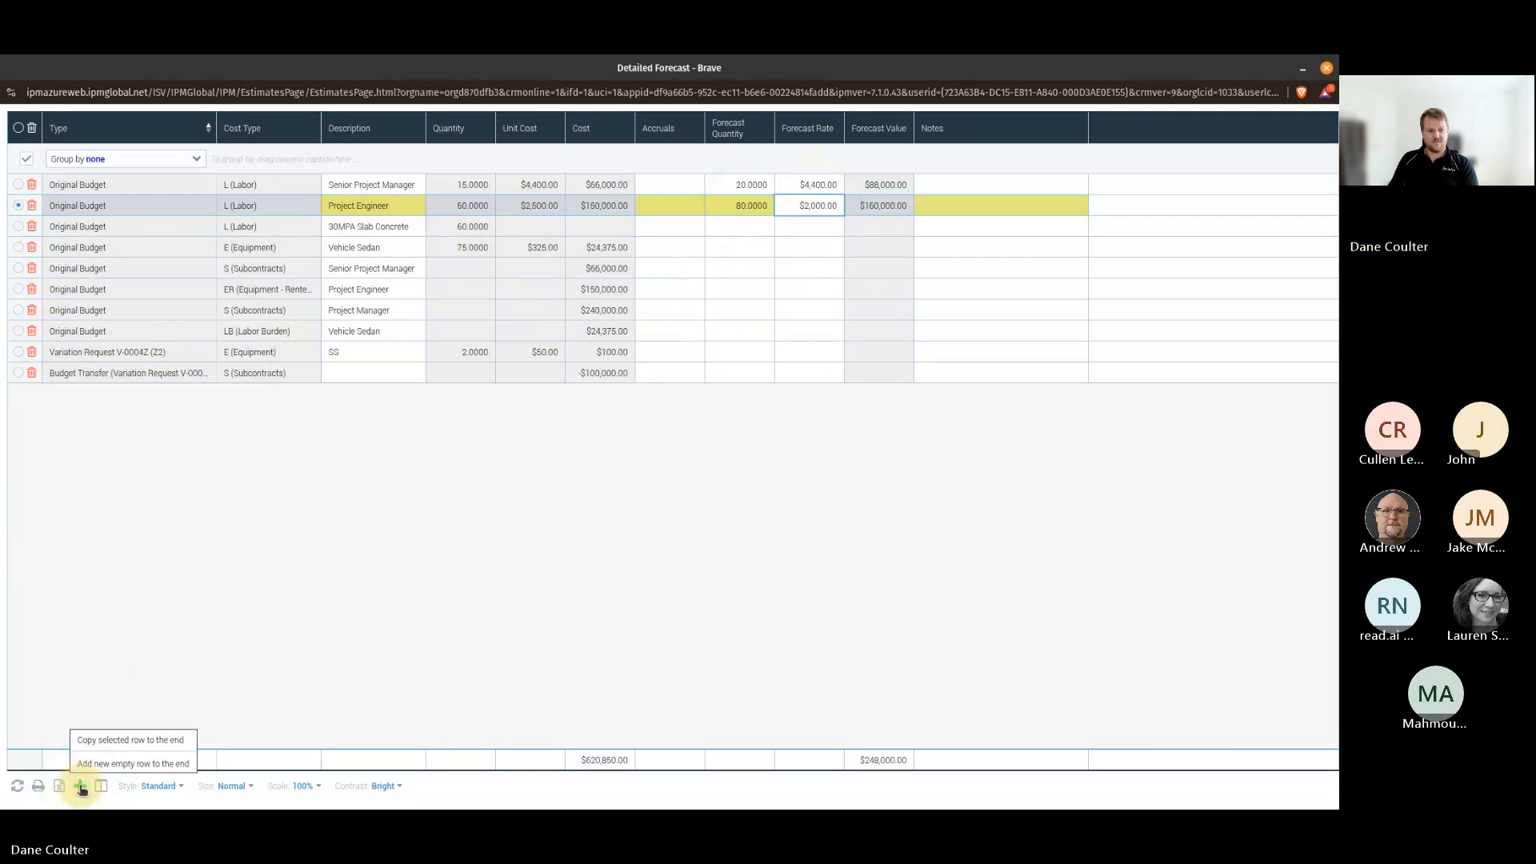
click(96, 764)
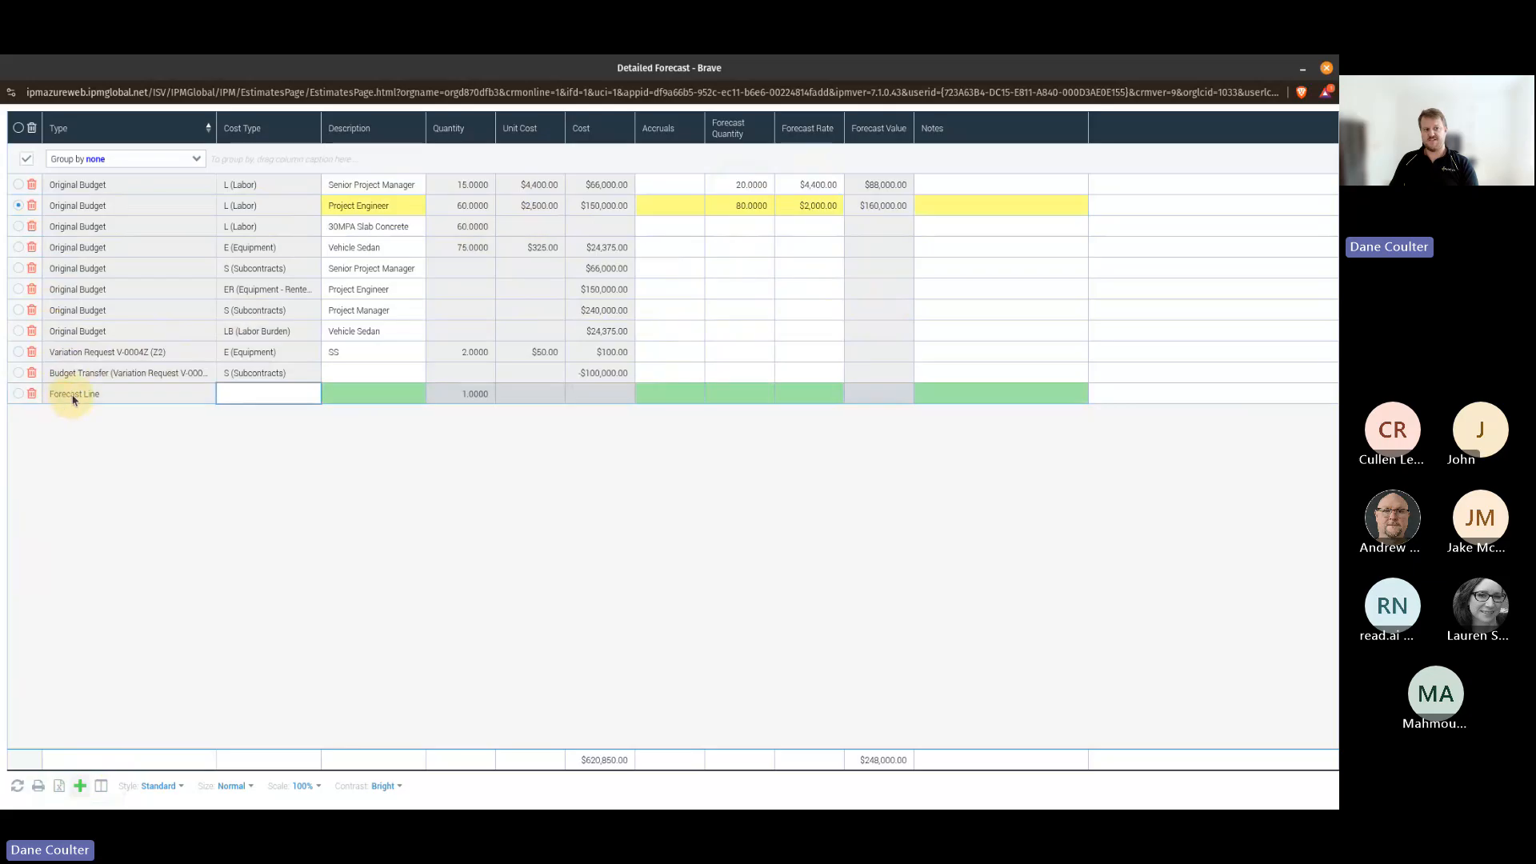
click(356, 394)
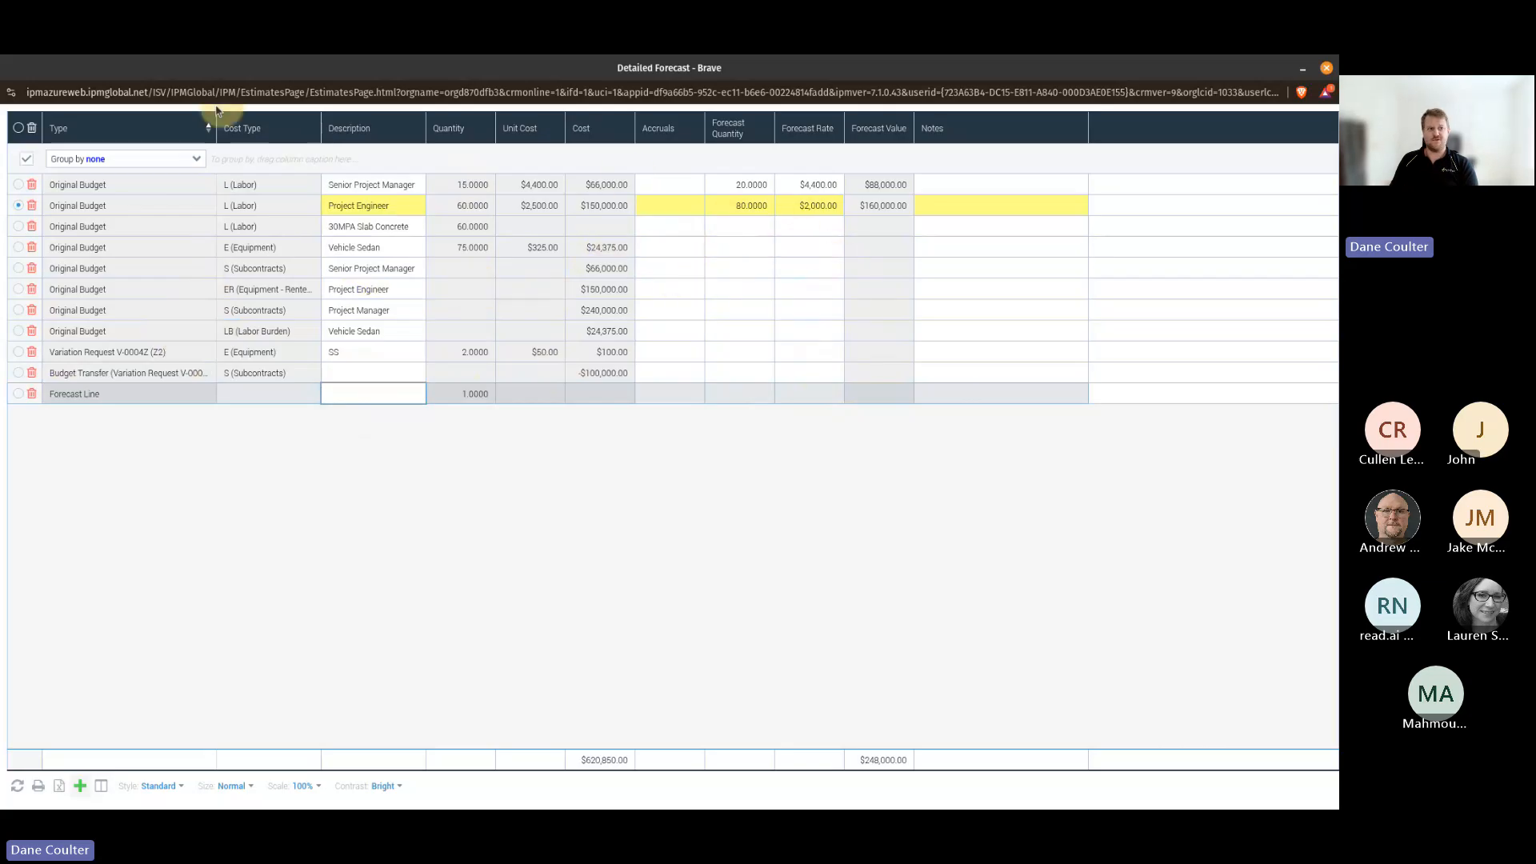
click(1327, 70)
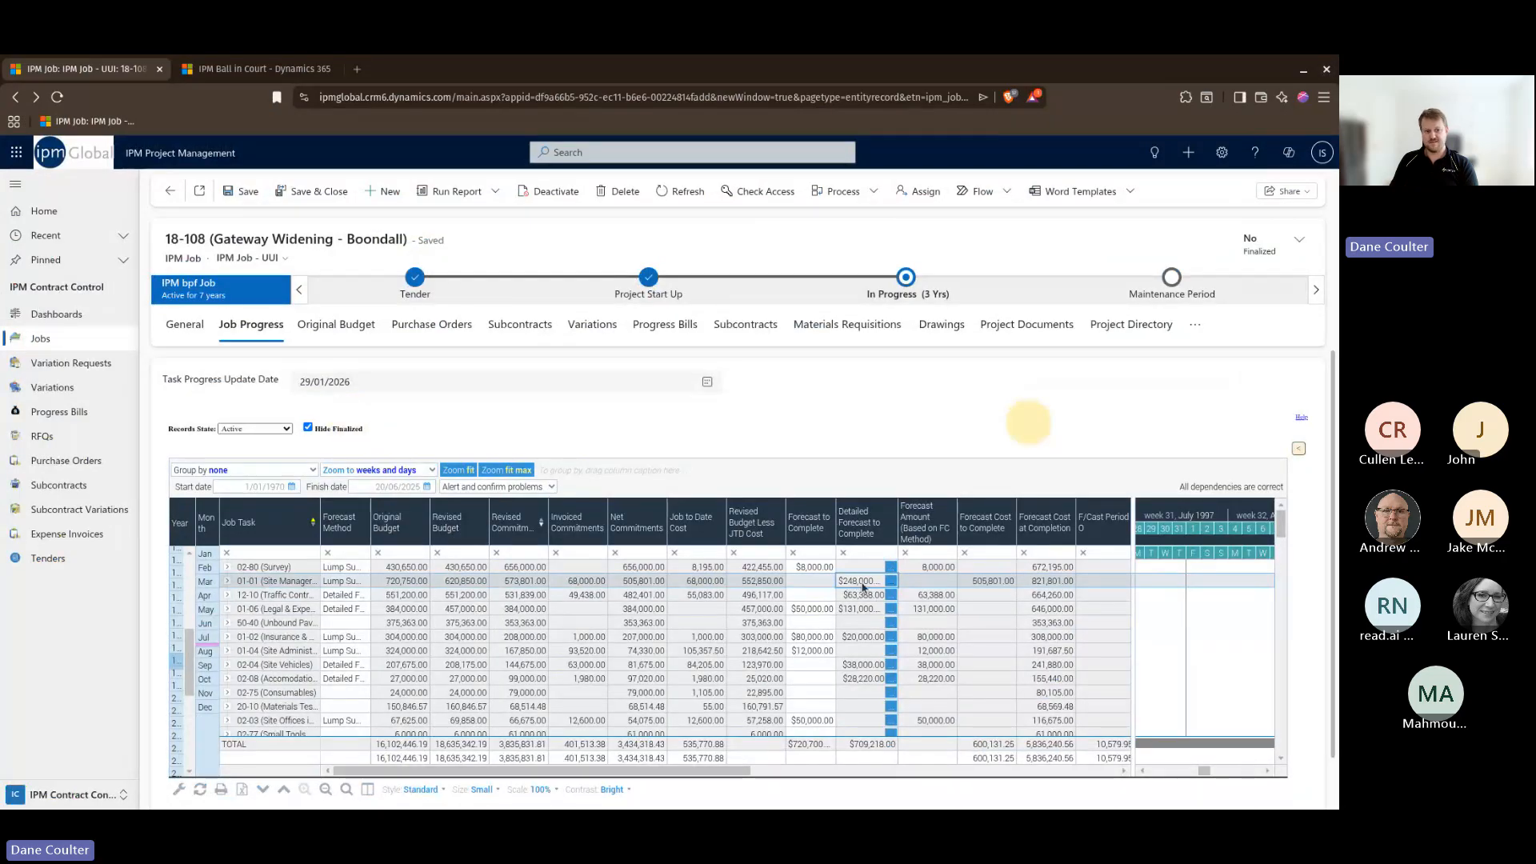
click(824, 582)
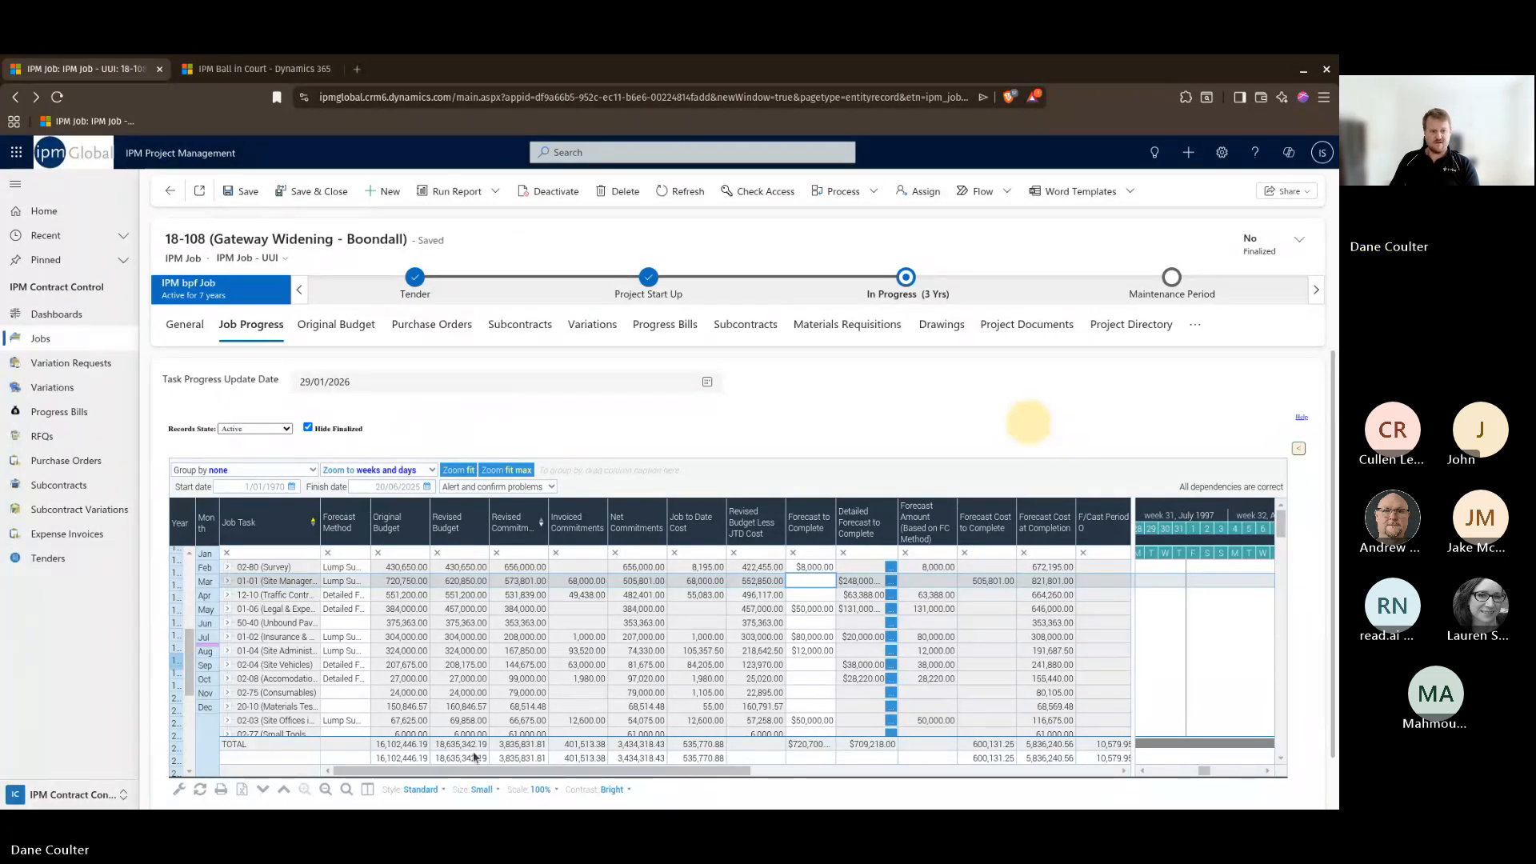
- Go to the dashboards, browse the available system dashboards and open IPM Invoice Processing
click(36, 315)
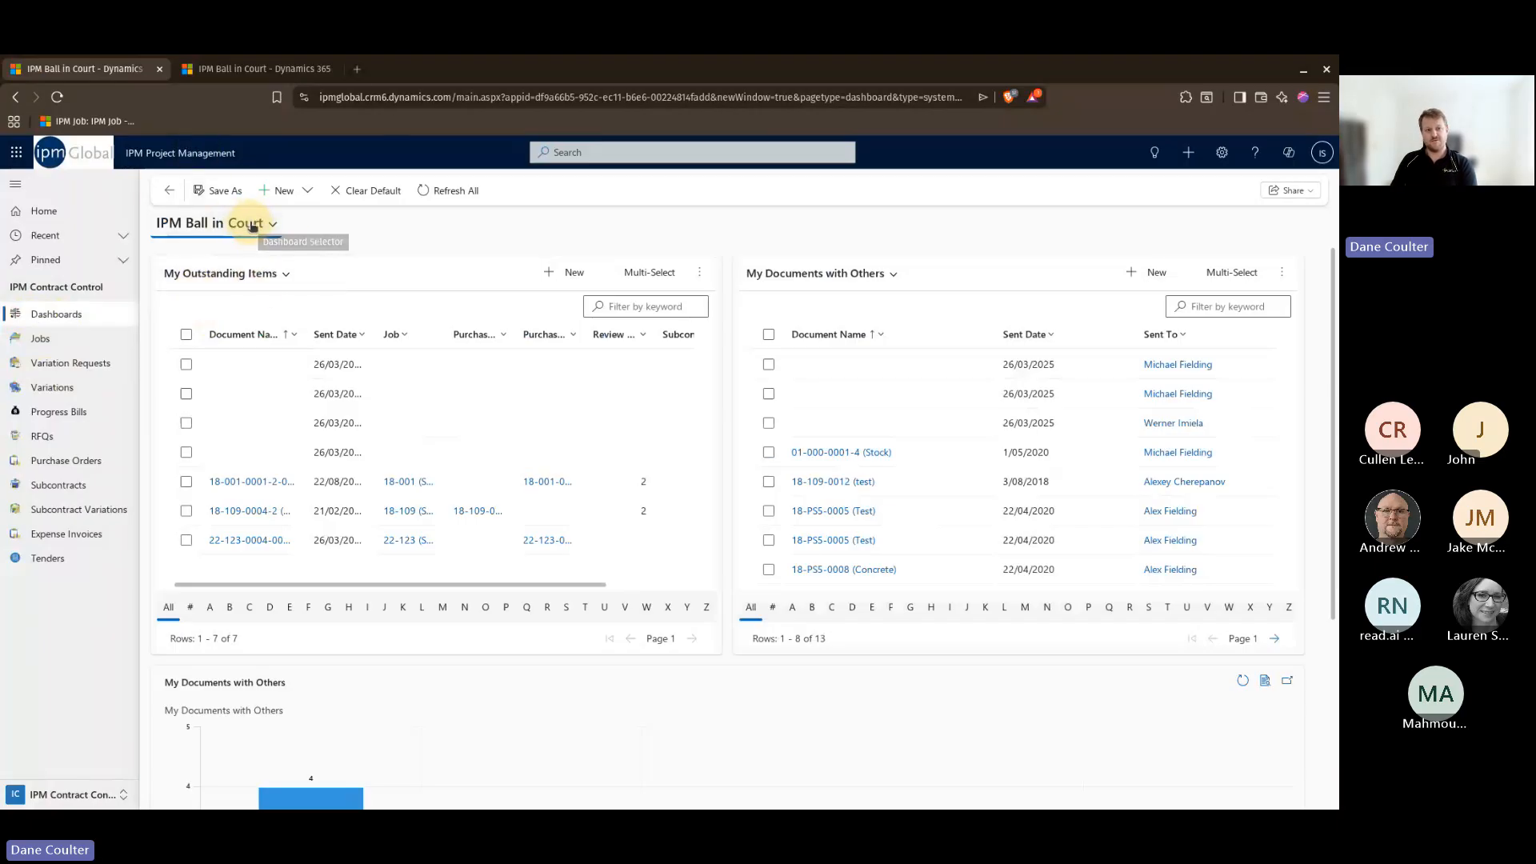
click(220, 223)
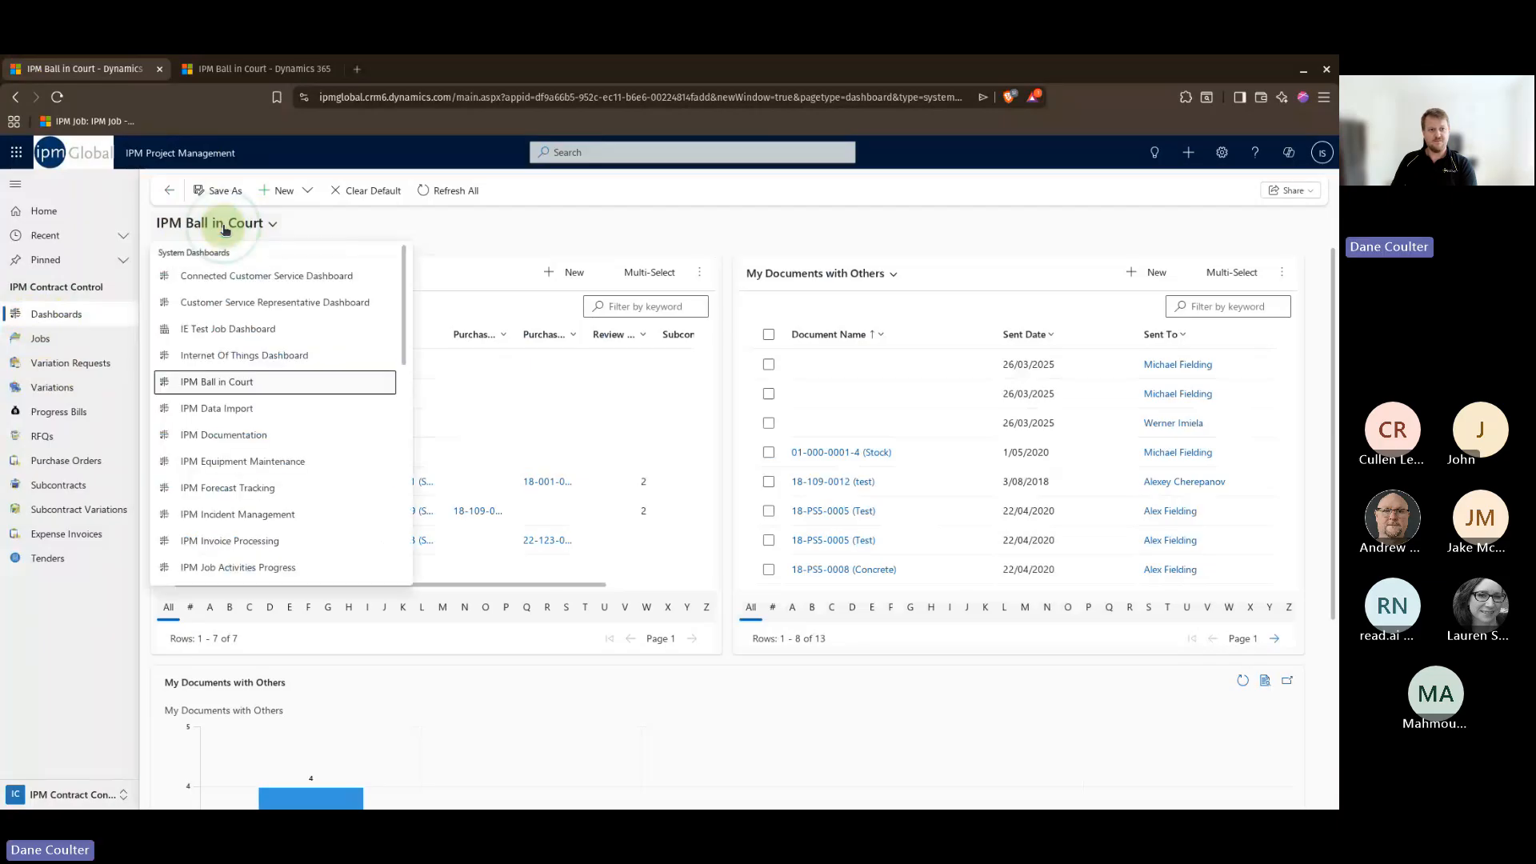
click(227, 223)
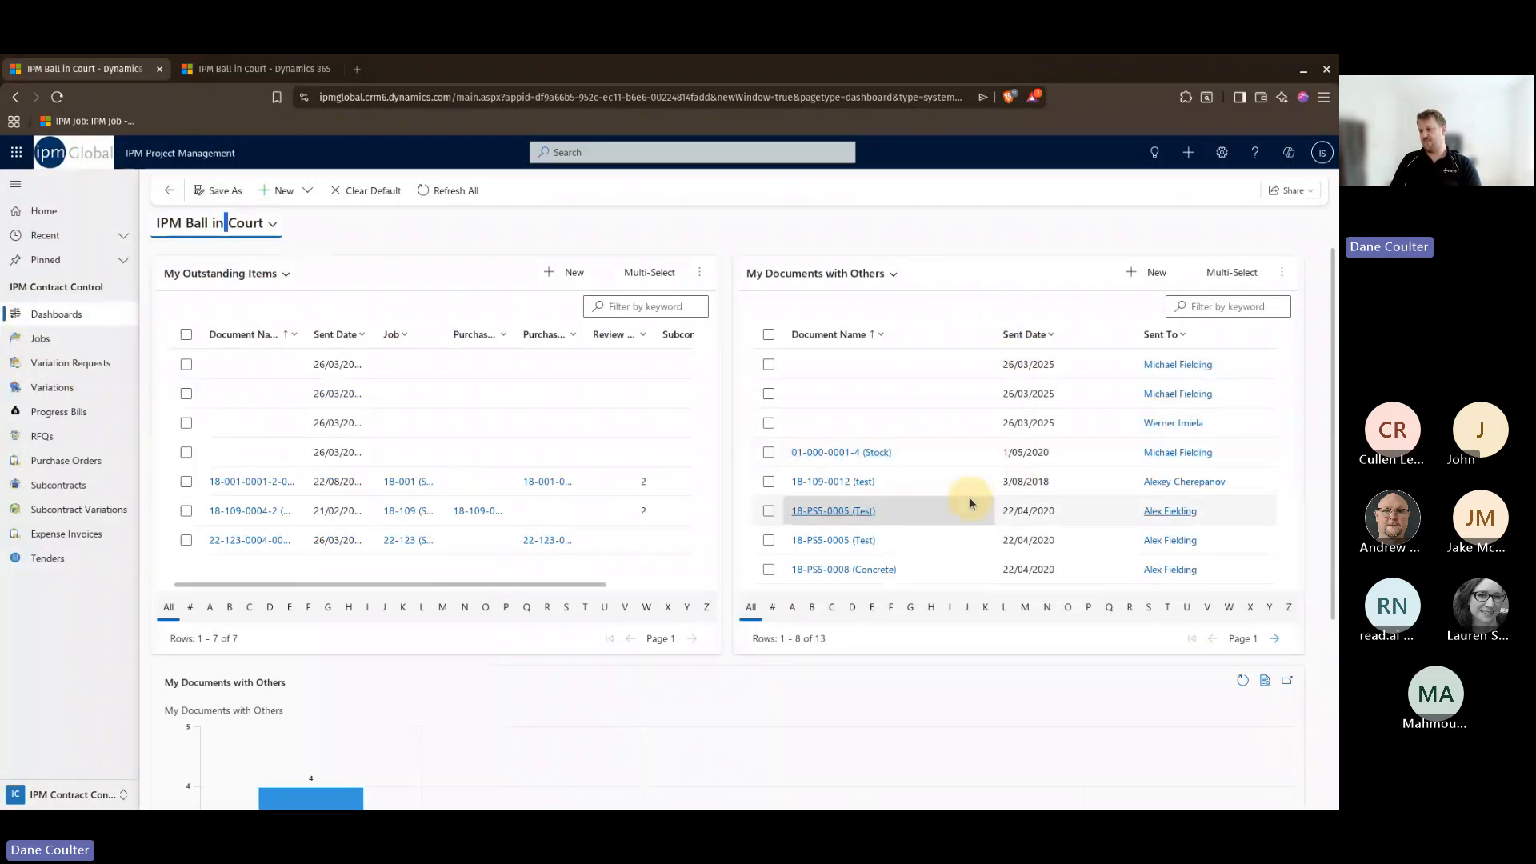
click(263, 226)
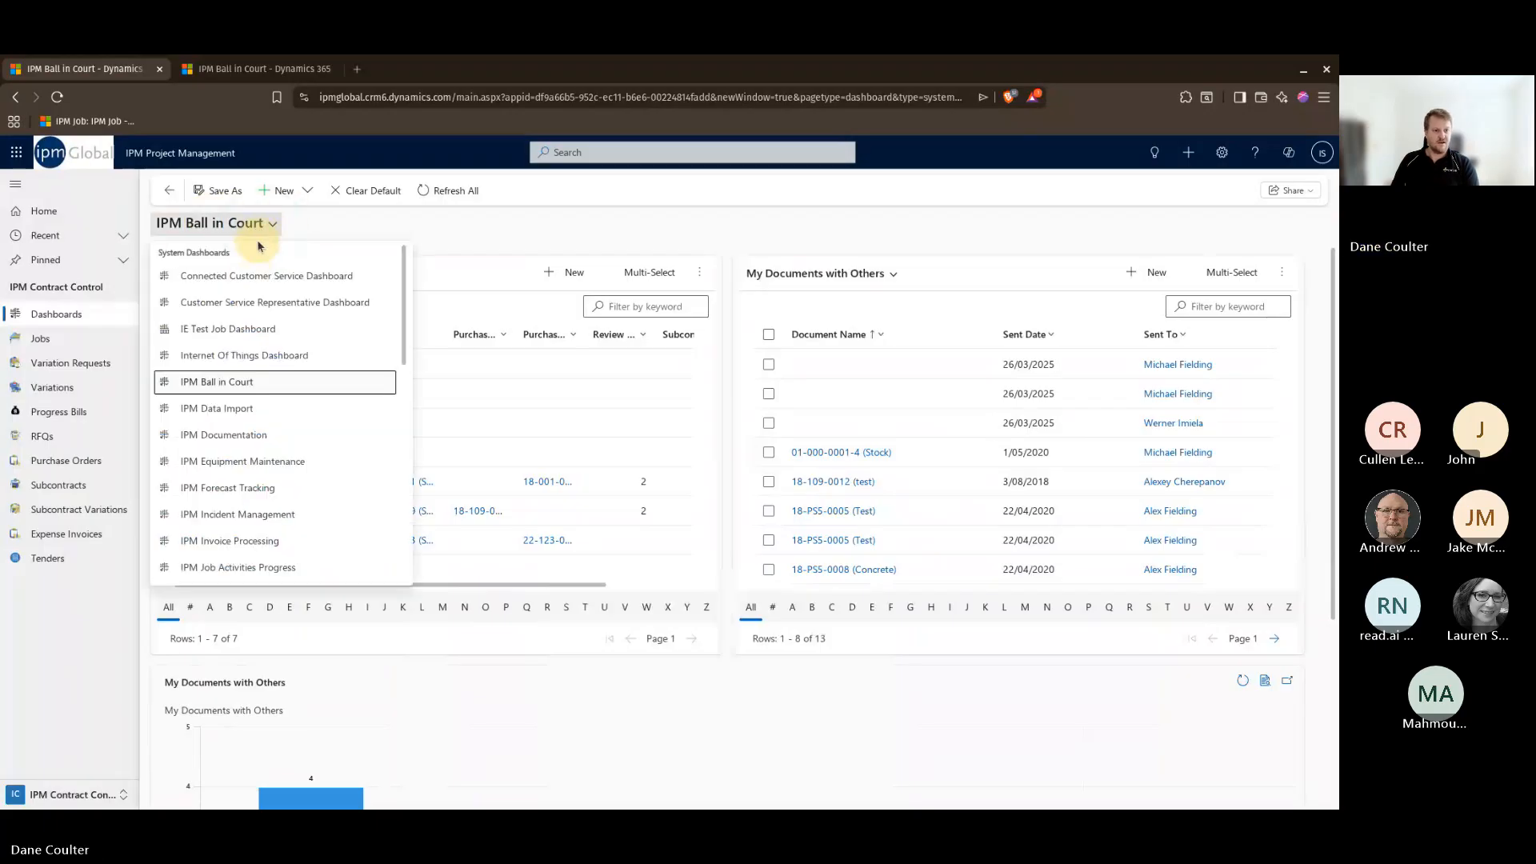
click(203, 543)
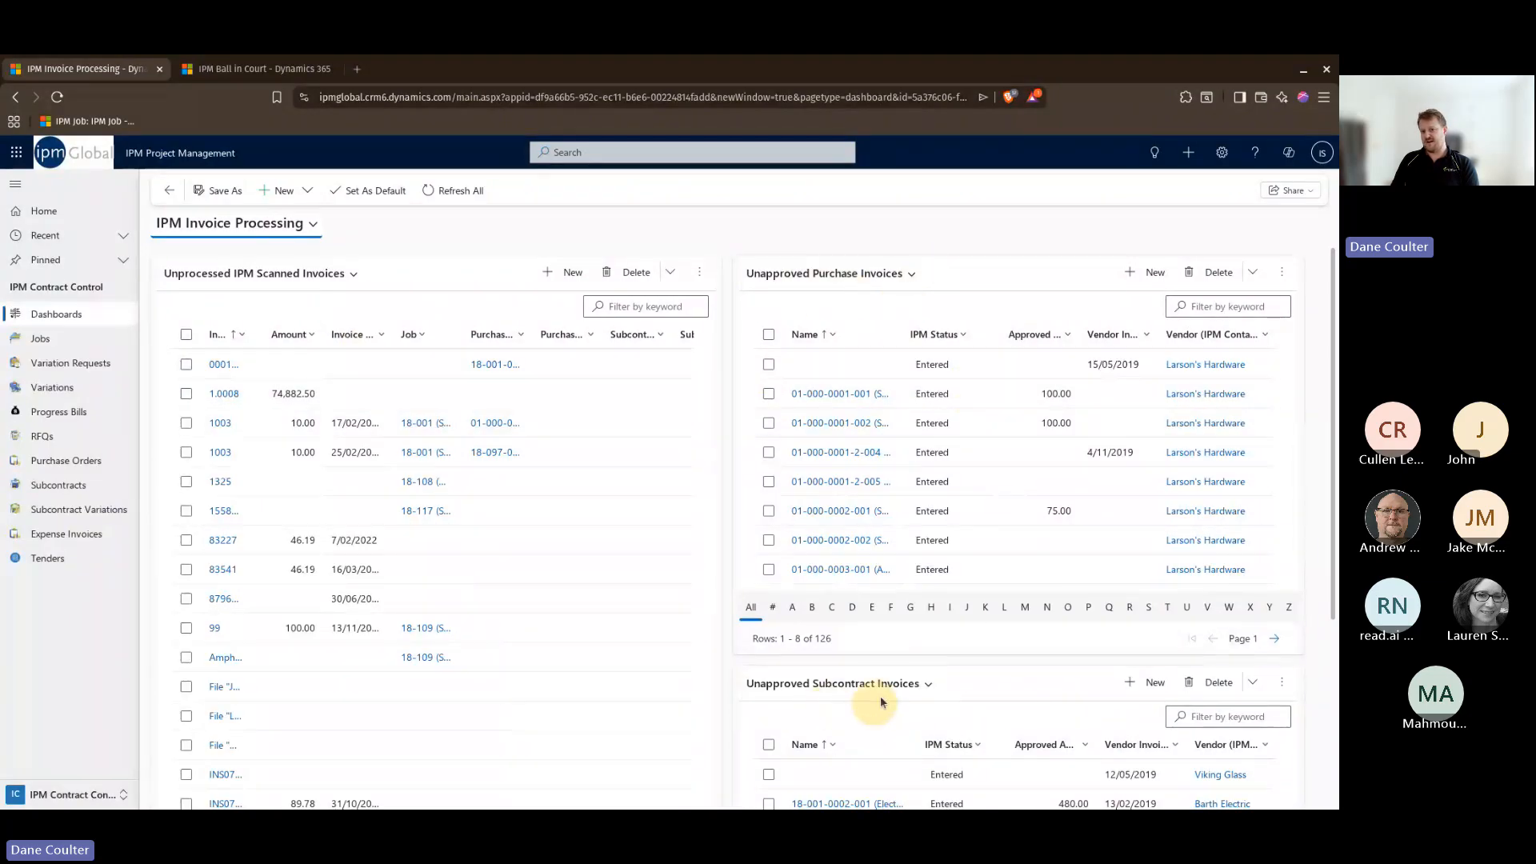
- Examine the unprocessed scanned invoices and unapproved purchase and subcontract invoices, and return to the jobs list
scroll(944, 689, down, 1)
scroll(942, 684, down, 2)
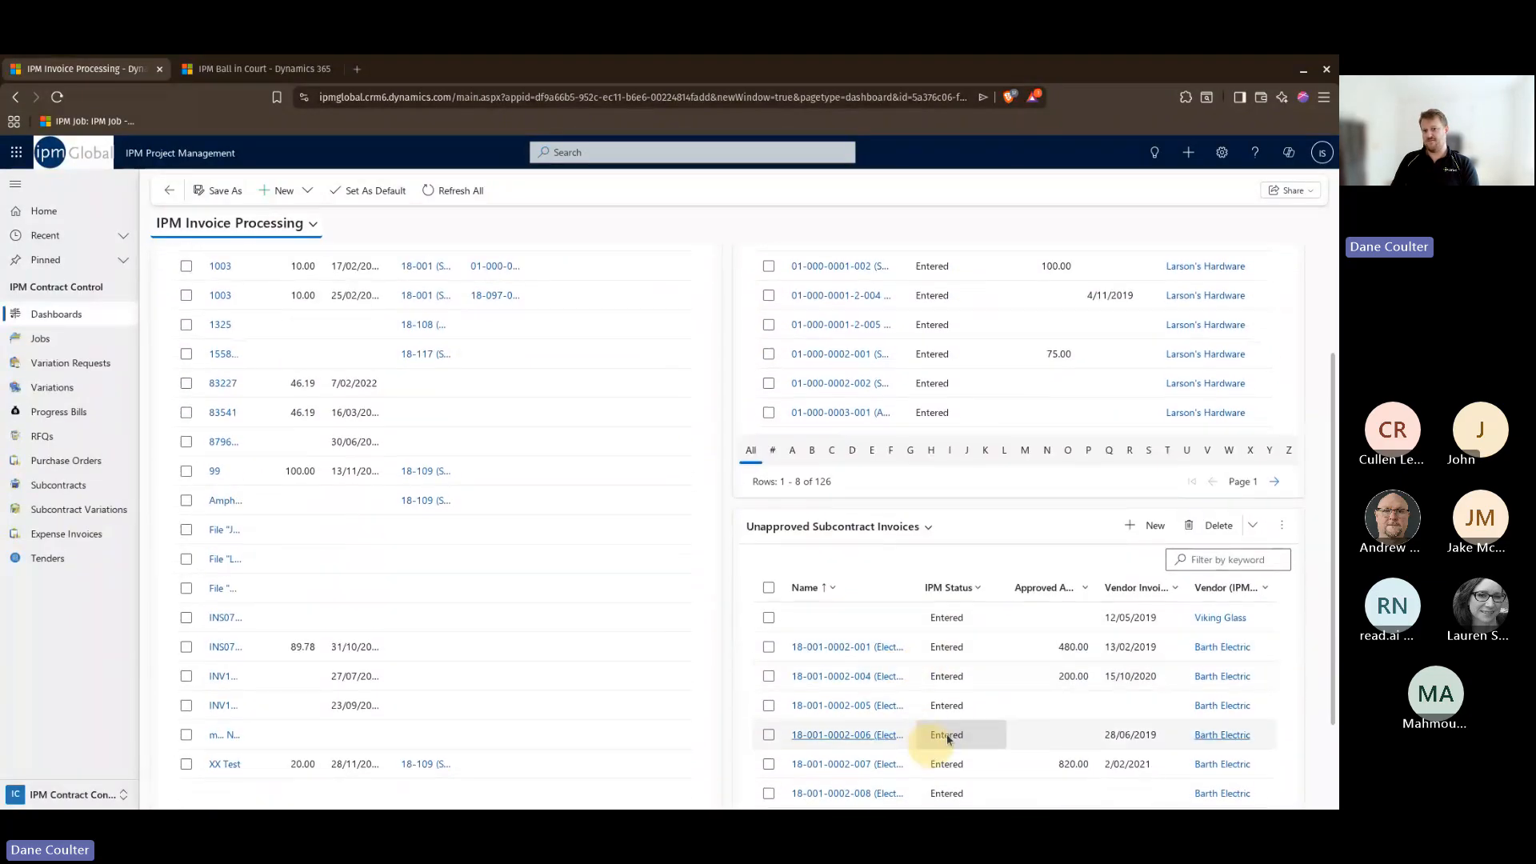
scroll(943, 720, up, 3)
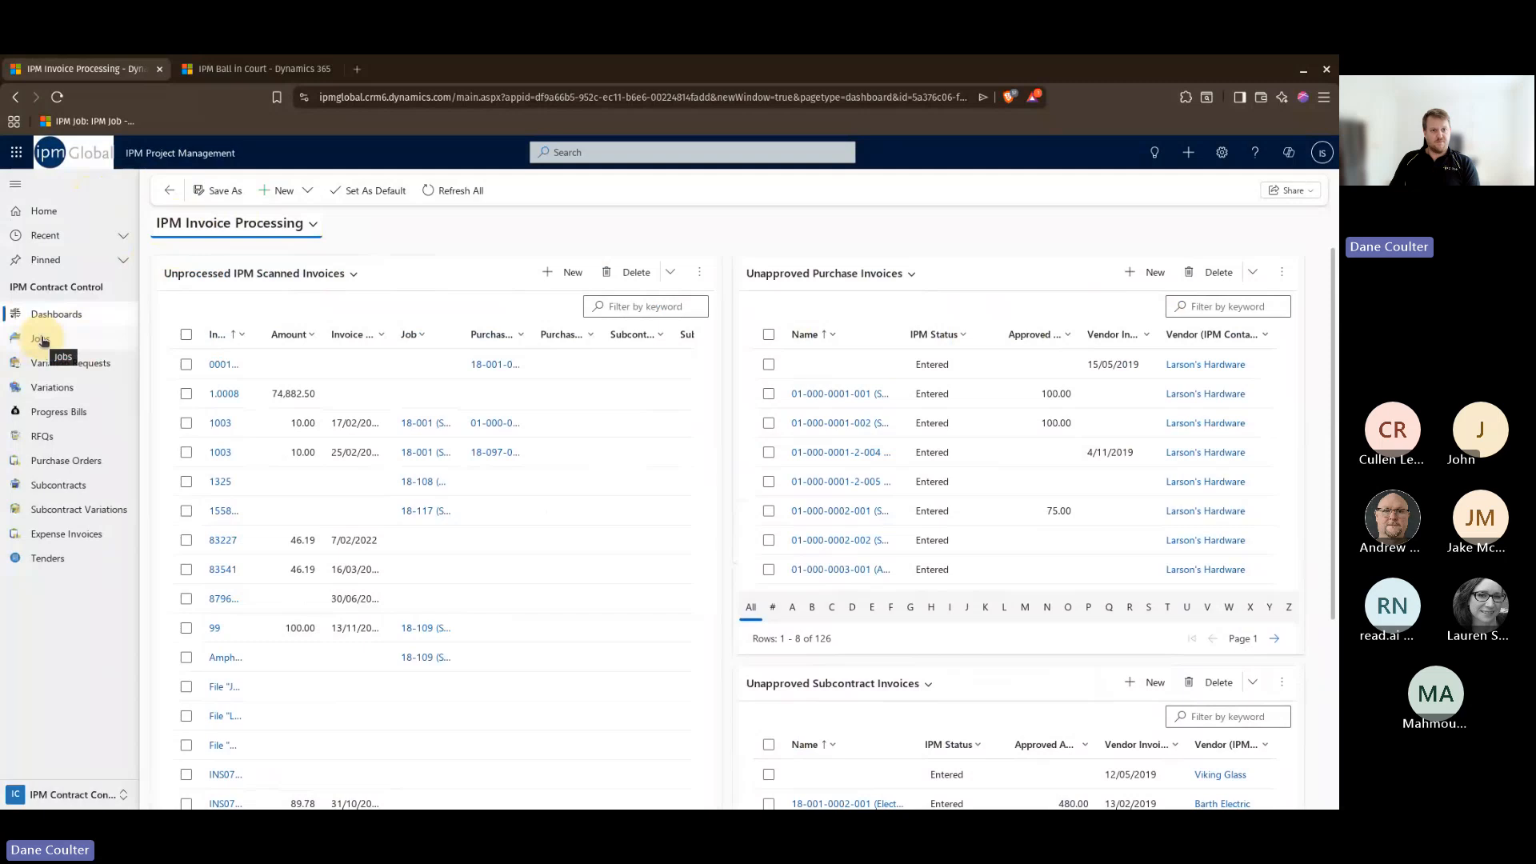
click(40, 339)
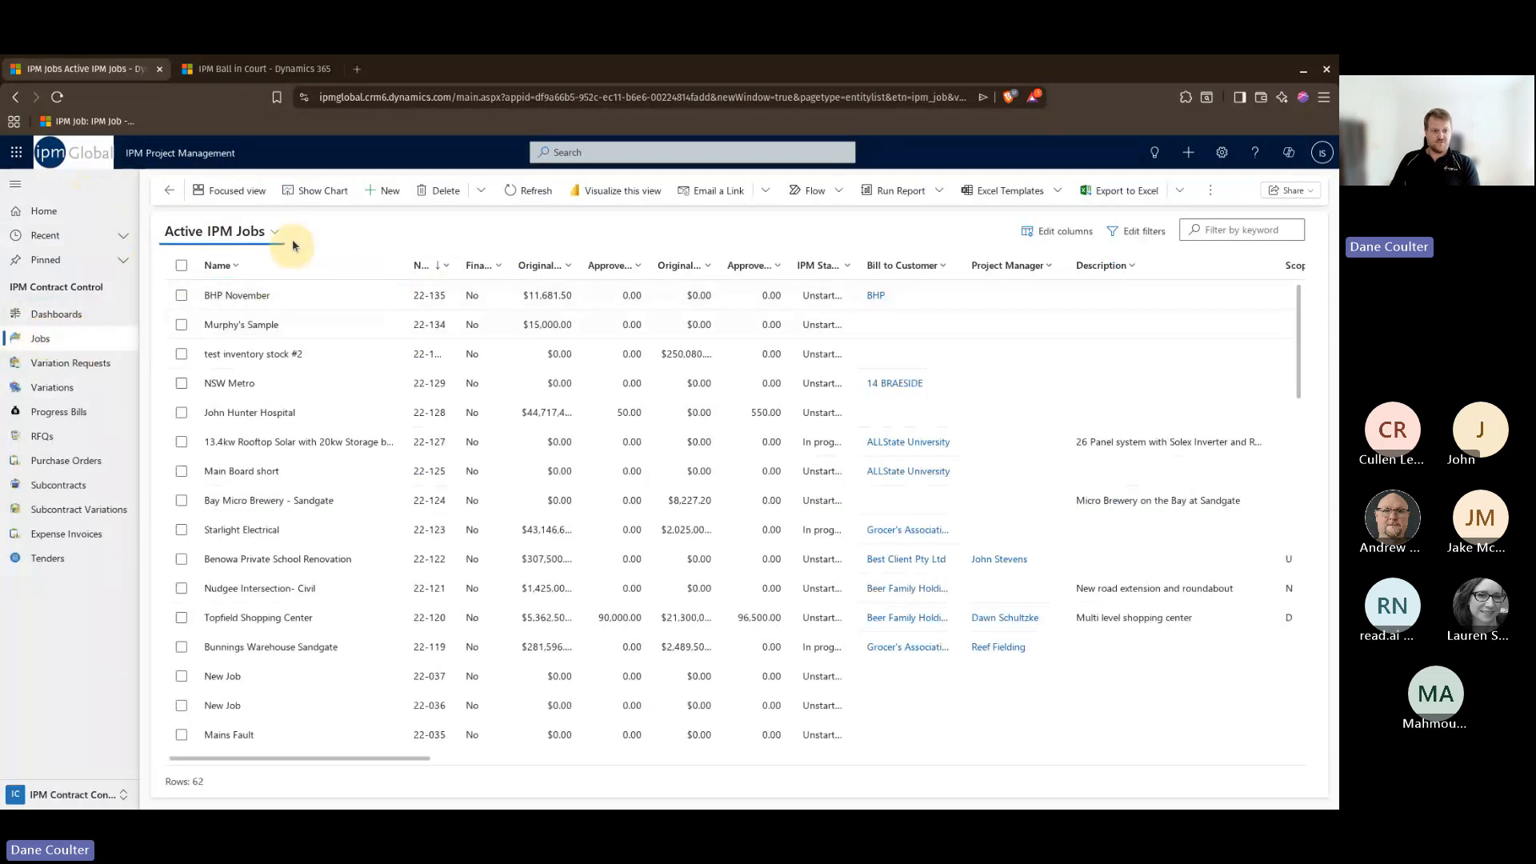